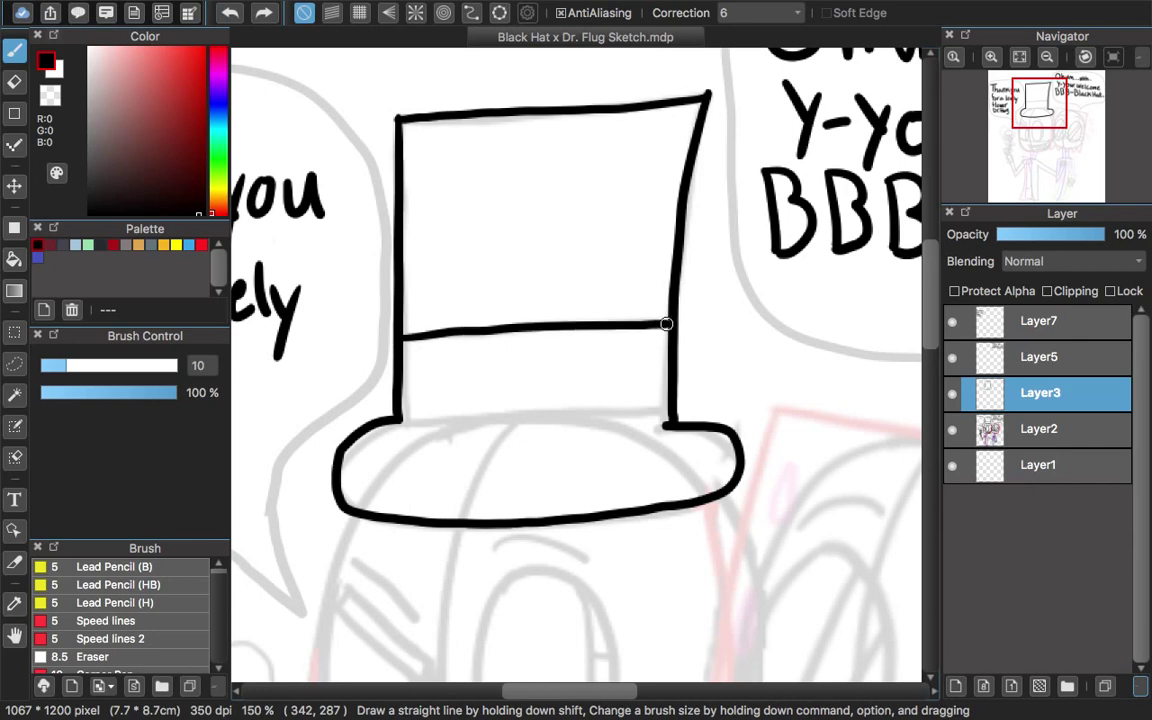
# Ink the base line of the top hat's crown where it meets the brim
pyautogui.moveTo(400, 416); pyautogui.dragTo(531, 412)
pyautogui.scroll(-8, 918, 312)
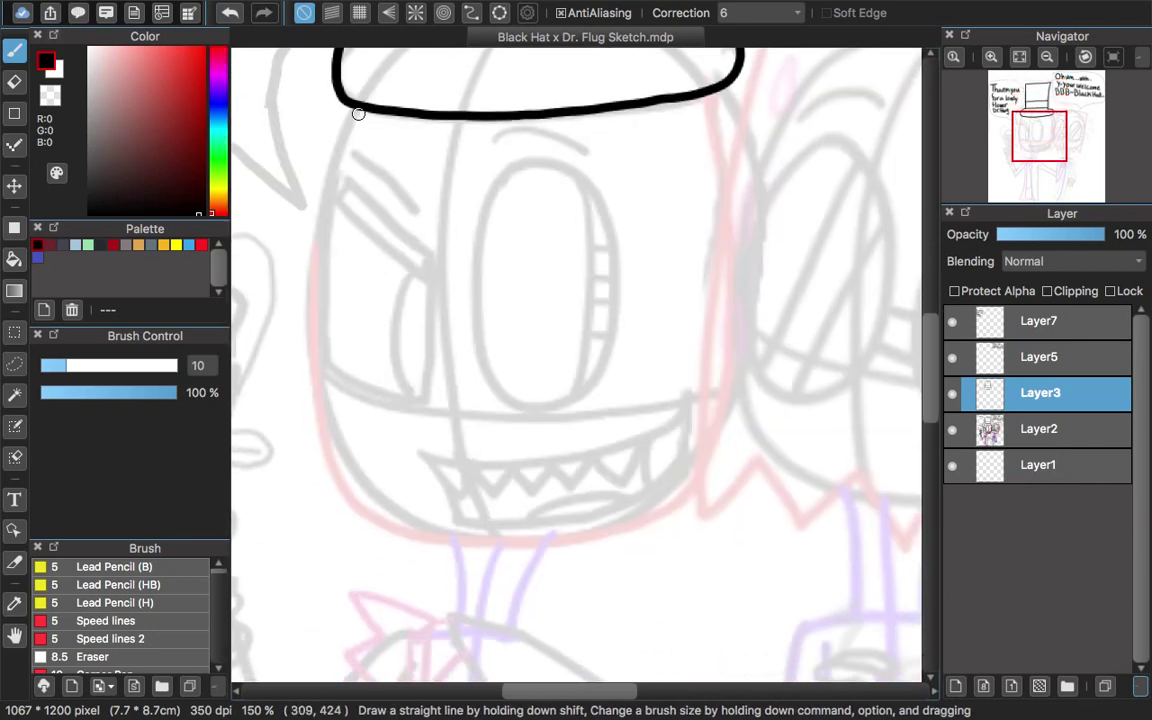
pyautogui.press('super+z')
pyautogui.press('super+equal')
pyautogui.scroll(3, 918, 363)
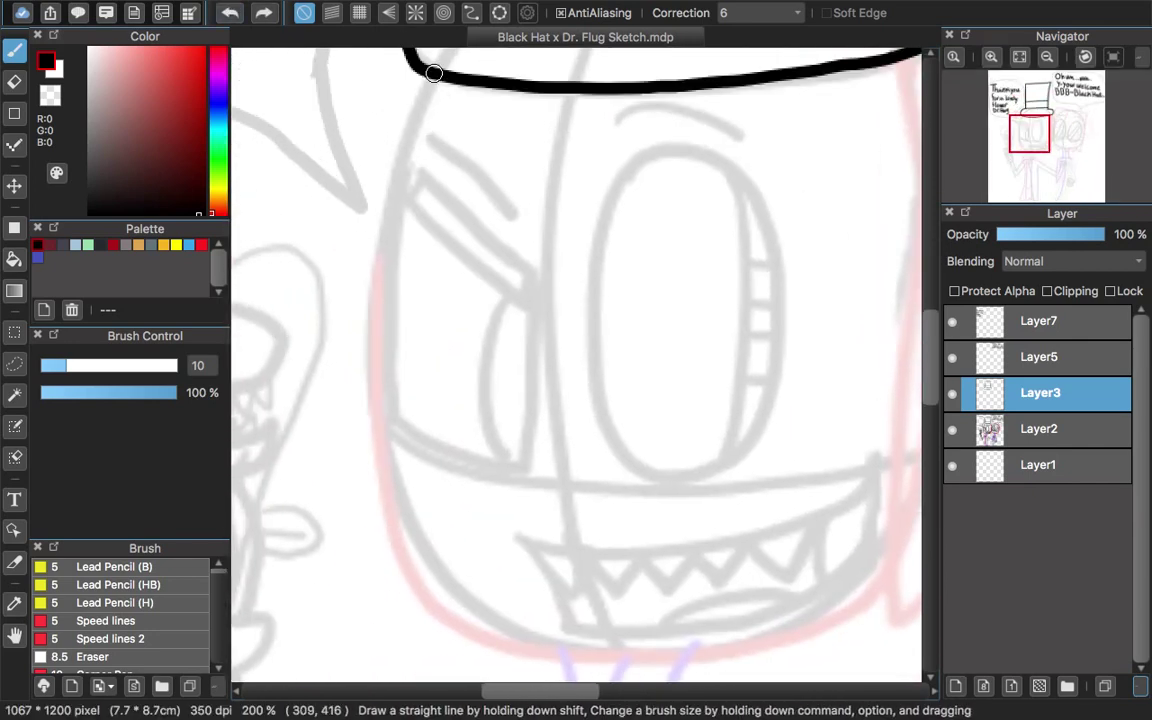
pyautogui.moveTo(428, 75)
pyautogui.mouseDown()
pyautogui.moveTo(378, 305)
pyautogui.moveTo(386, 193)
pyautogui.moveTo(360, 398)
pyautogui.moveTo(393, 185)
pyautogui.moveTo(377, 275)
pyautogui.mouseUp()
pyautogui.press('super+z')
pyautogui.press('super+z')
# Ink the top-hat character's head outline down the side and around the jaw, following the sketch
pyautogui.scroll(-1, 576, 330)
pyautogui.scroll(-4, 576, 360)
pyautogui.press('super+z')
pyautogui.moveTo(378, 48); pyautogui.dragTo(372, 345)
pyautogui.press('super+z')
pyautogui.moveTo(389, 99)
pyautogui.mouseDown()
pyautogui.moveTo(372, 157)
pyautogui.moveTo(414, 374)
pyautogui.moveTo(546, 436)
pyautogui.moveTo(680, 444)
pyautogui.moveTo(781, 431)
pyautogui.moveTo(866, 384)
pyautogui.mouseUp()
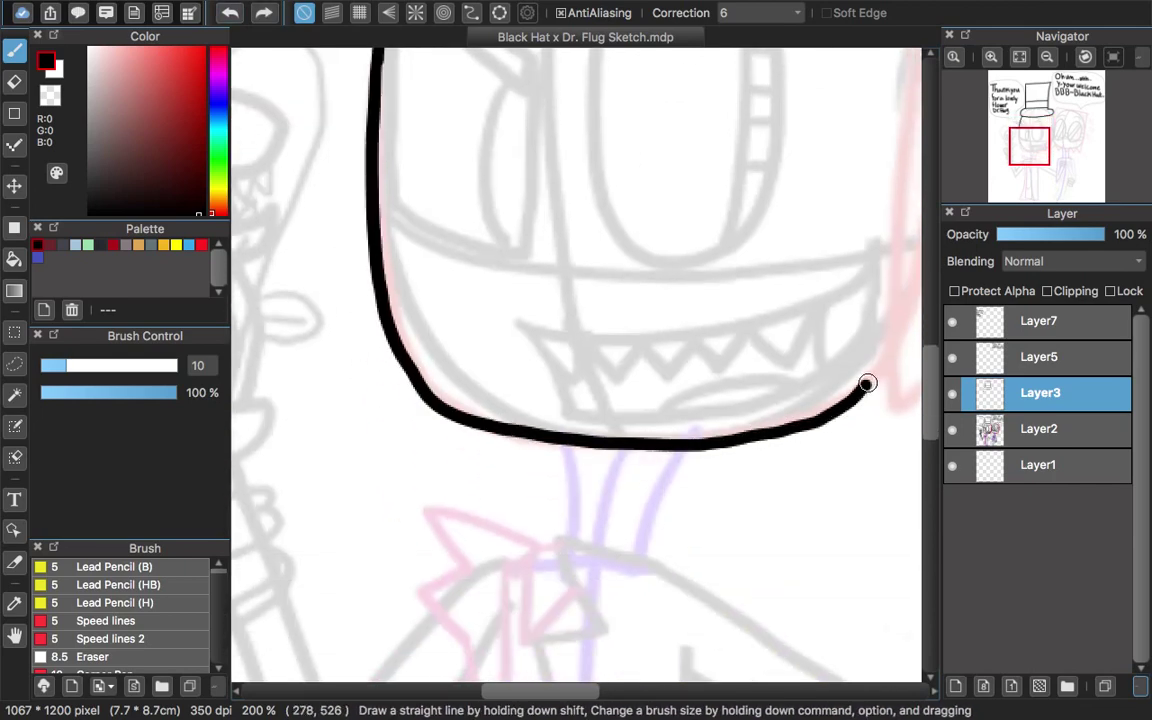
# Erase the far end of the jaw line next to the bag-headed character and redraw it along the sketch
pyautogui.hscroll(4, 576, 360)
pyautogui.press('e')
pyautogui.moveTo(712, 358); pyautogui.dragTo(669, 403)
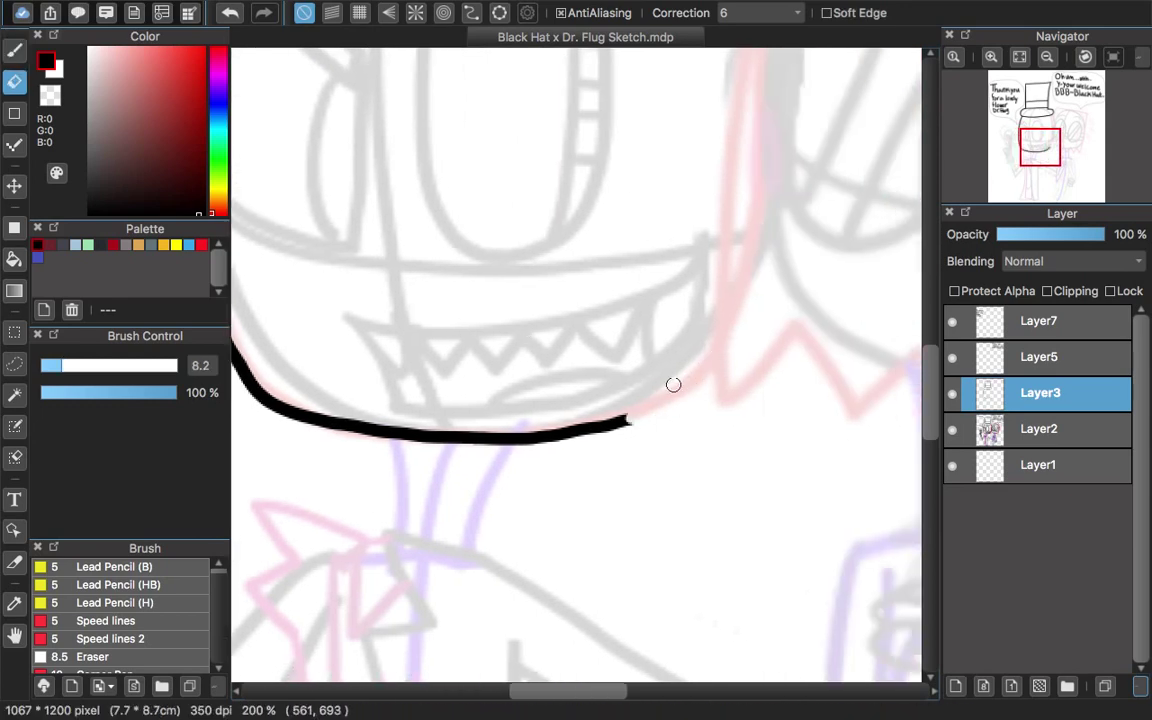
pyautogui.press('b')
# Trim the upper end of the head's side outline and ink the missing stretch connecting it to the hat brim
pyautogui.hscroll(-5, 700, 377)
pyautogui.scroll(5, 700, 377)
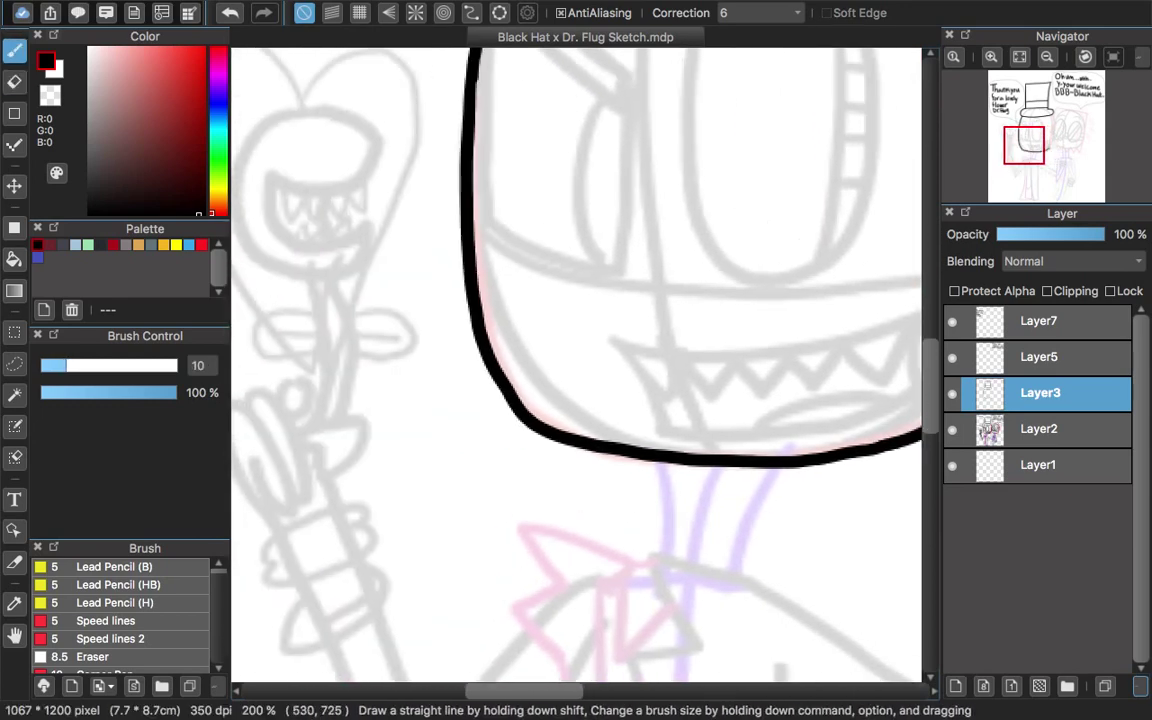
pyautogui.press('e')
pyautogui.moveTo(488, 205); pyautogui.dragTo(485, 239)
pyautogui.press('b')
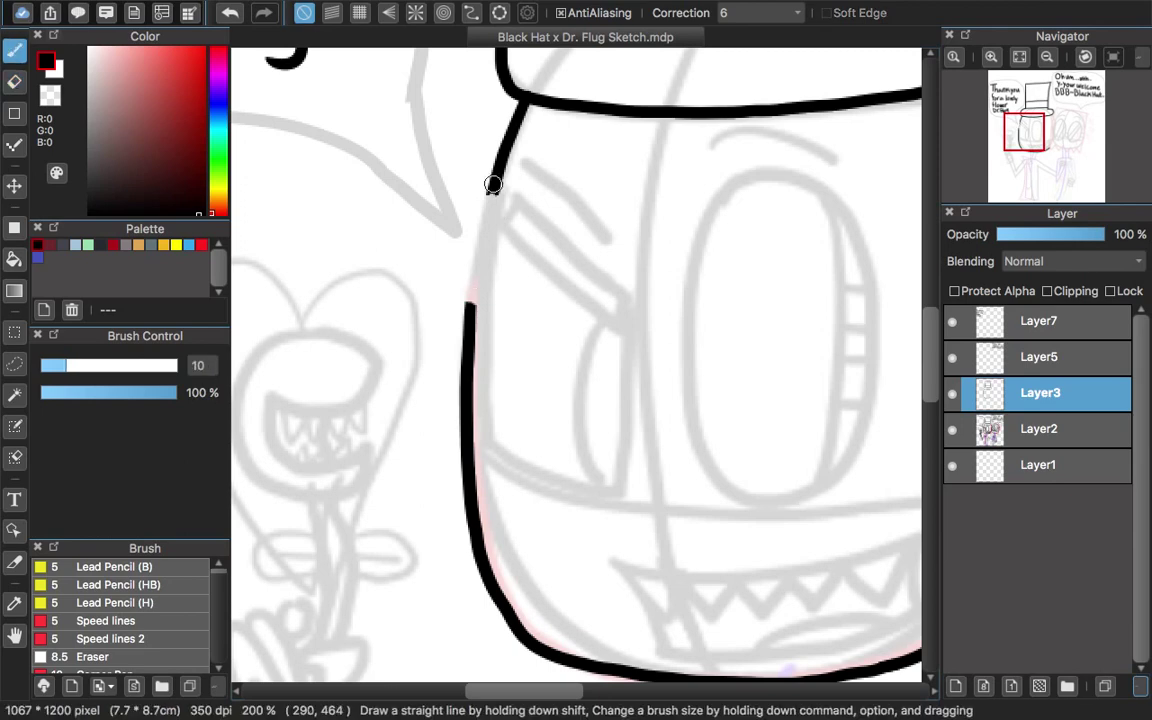
pyautogui.scroll(2, 458, 92)
pyautogui.moveTo(458, 92); pyautogui.dragTo(411, 272)
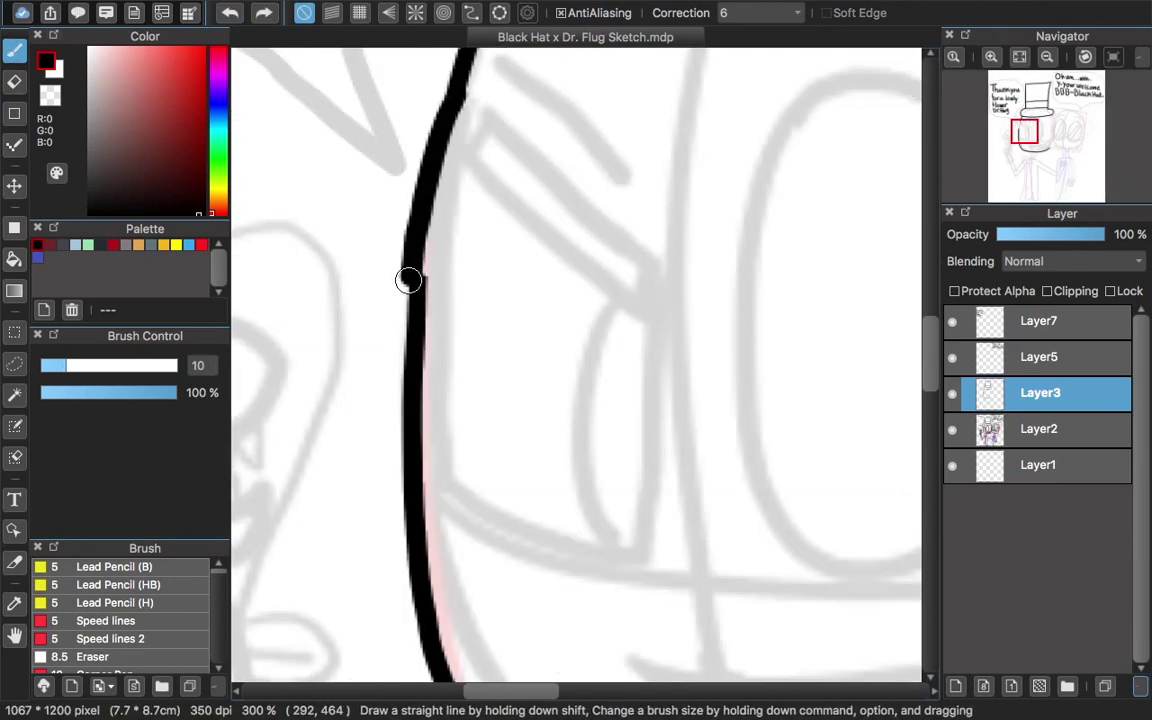
pyautogui.hotkey('ctrl', 'z')
pyautogui.moveTo(448, 115); pyautogui.dragTo(411, 272)
pyautogui.hotkey('ctrl', 'z')
pyautogui.moveTo(440, 157); pyautogui.dragTo(417, 278)
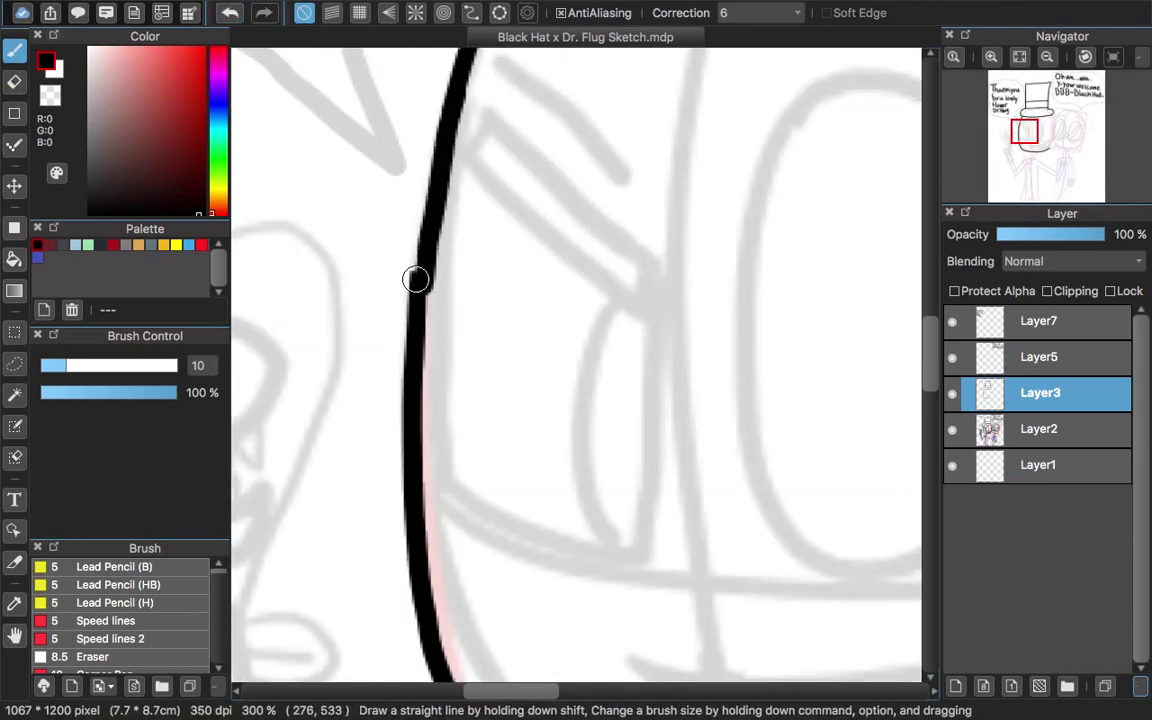
# Ink the slanted brow line, angled eyelid and outline of the top-hat character's narrowed eye
pyautogui.moveTo(490, 60); pyautogui.dragTo(623, 181)
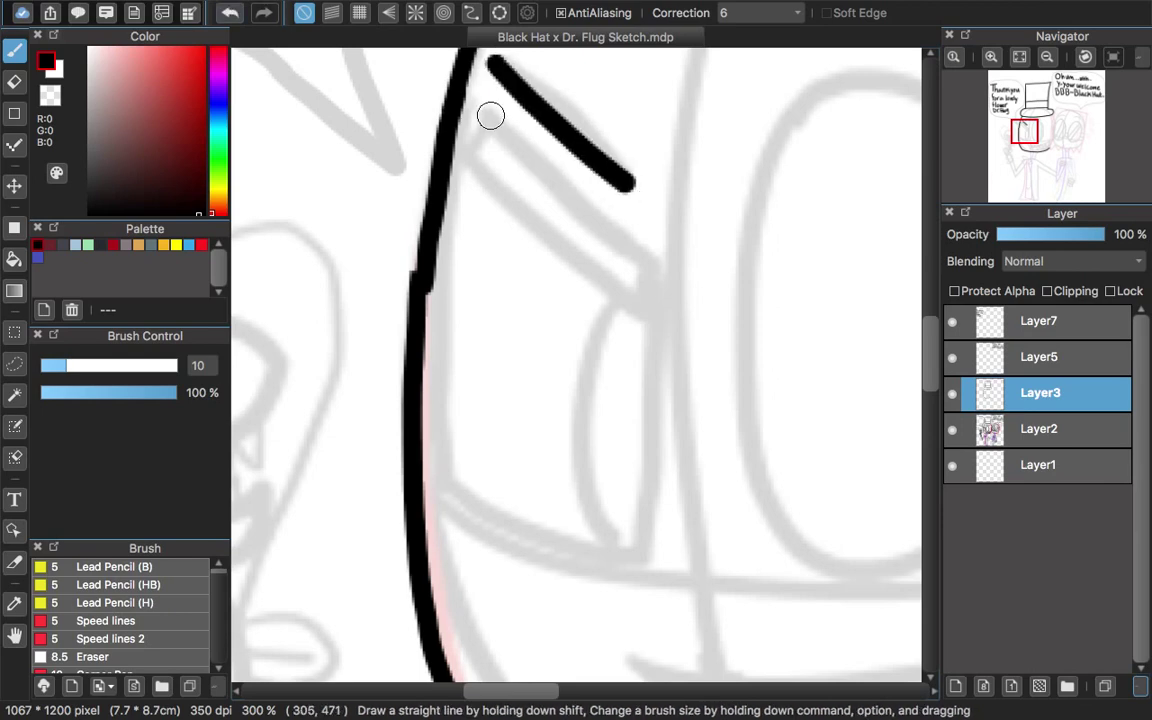
pyautogui.moveTo(490, 115)
pyautogui.mouseDown()
pyautogui.moveTo(643, 504)
pyautogui.moveTo(425, 490)
pyautogui.mouseUp()
pyautogui.moveTo(495, 120)
pyautogui.mouseDown()
pyautogui.moveTo(459, 169)
pyautogui.moveTo(665, 335)
pyautogui.mouseUp()
pyautogui.click(229, 12)
# Outline the pupil in the narrowed eye and fill it solid black, leaving a small white highlight
pyautogui.moveTo(615, 310)
pyautogui.mouseDown()
pyautogui.moveTo(589, 353)
pyautogui.moveTo(590, 560)
pyautogui.mouseUp()
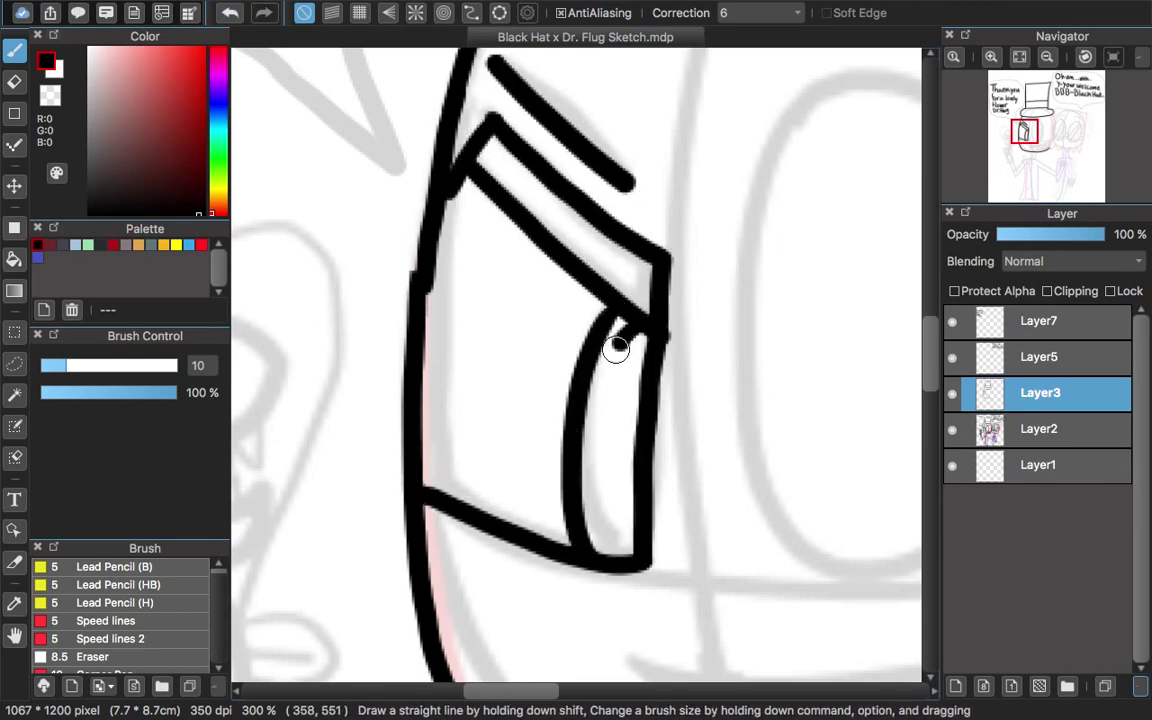
pyautogui.moveTo(615, 347)
pyautogui.mouseDown()
pyautogui.moveTo(634, 419)
pyautogui.moveTo(622, 332)
pyautogui.moveTo(593, 432)
pyautogui.mouseUp()
pyautogui.moveTo(609, 380)
pyautogui.mouseDown()
pyautogui.moveTo(636, 421)
pyautogui.moveTo(626, 489)
pyautogui.mouseUp()
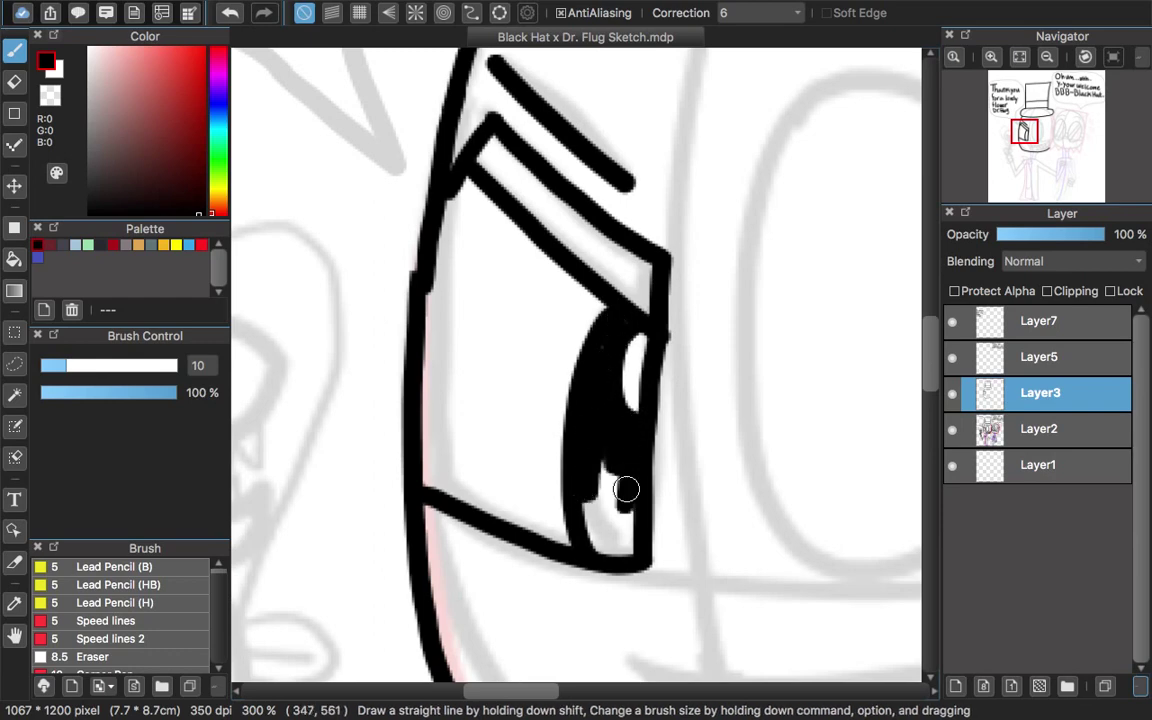
pyautogui.moveTo(597, 556)
pyautogui.mouseDown()
pyautogui.moveTo(609, 524)
pyautogui.moveTo(601, 491)
pyautogui.mouseUp()
pyautogui.hscroll(5, 576, 370)
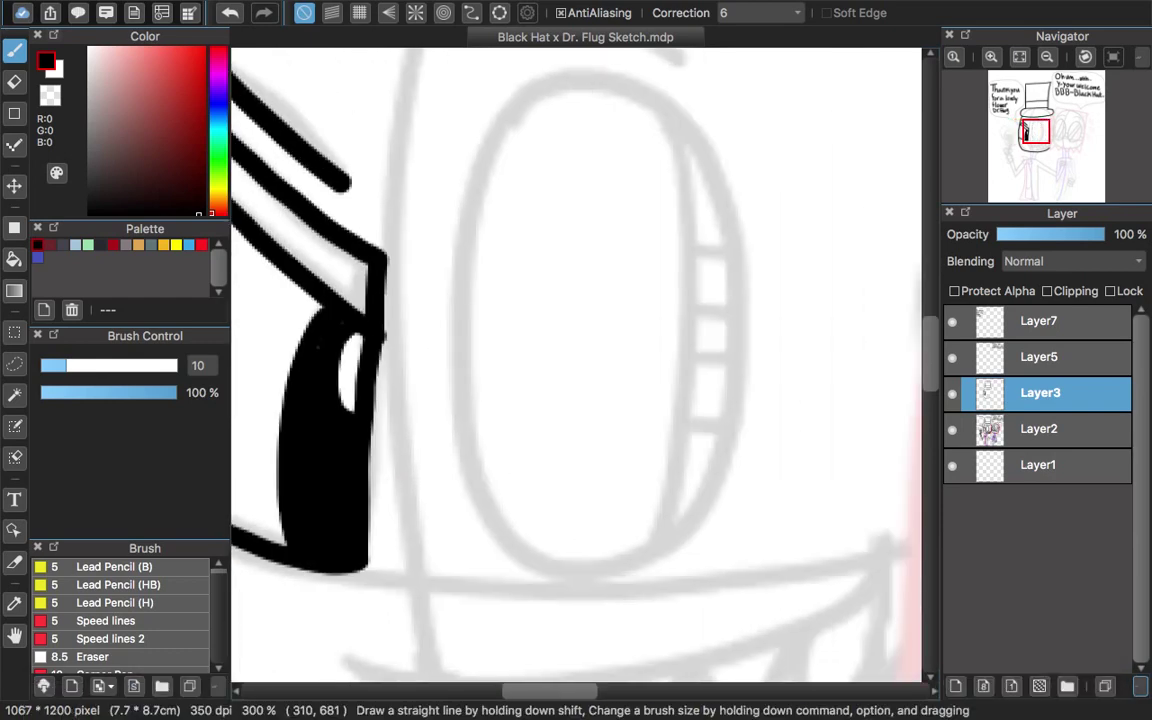
pyautogui.moveTo(524, 60); pyautogui.dragTo(395, 300)
pyautogui.press('super+z')
# Ink the curved brow above the top-hat character's oval monocle
pyautogui.press('super+minus')
pyautogui.moveTo(476, 120)
pyautogui.mouseDown()
pyautogui.moveTo(590, 162)
pyautogui.moveTo(596, 141)
pyautogui.moveTo(599, 158)
pyautogui.mouseUp()
pyautogui.press('super+z')
pyautogui.press('super+z')
pyautogui.moveTo(518, 148); pyautogui.dragTo(670, 180)
pyautogui.moveTo(565, 174); pyautogui.dragTo(482, 390)
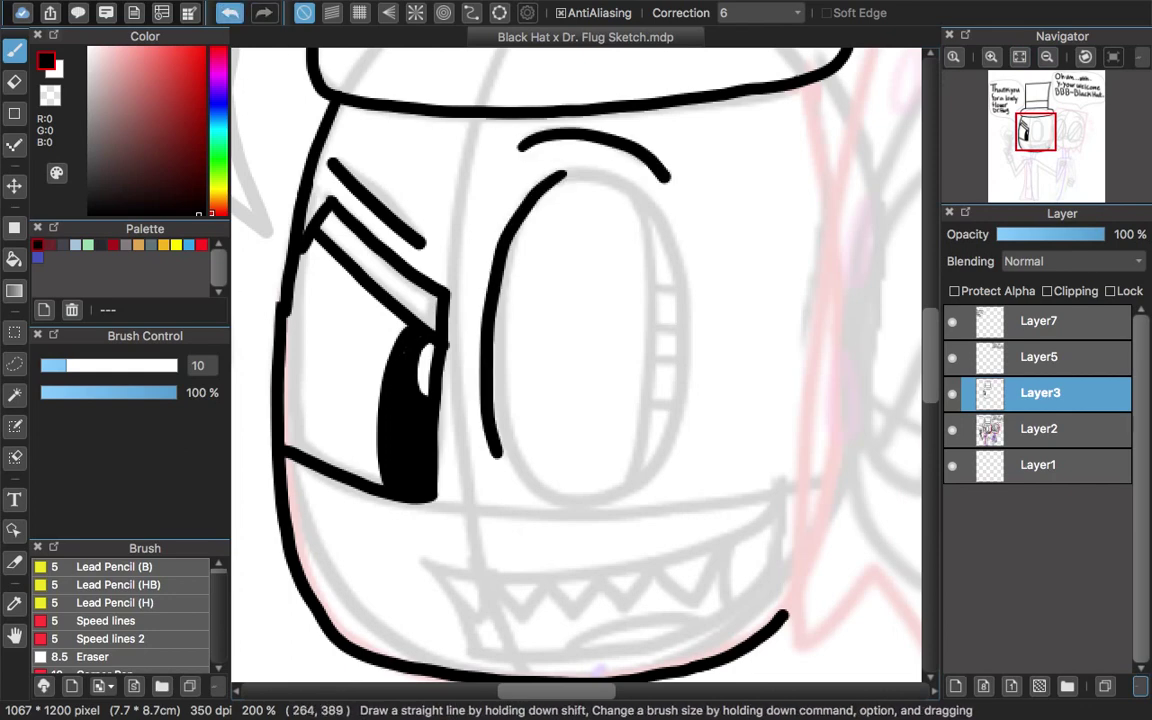
pyautogui.press('super+z')
pyautogui.moveTo(566, 168)
pyautogui.mouseDown()
pyautogui.moveTo(506, 397)
pyautogui.moveTo(616, 493)
pyautogui.moveTo(686, 227)
pyautogui.moveTo(600, 172)
pyautogui.mouseUp()
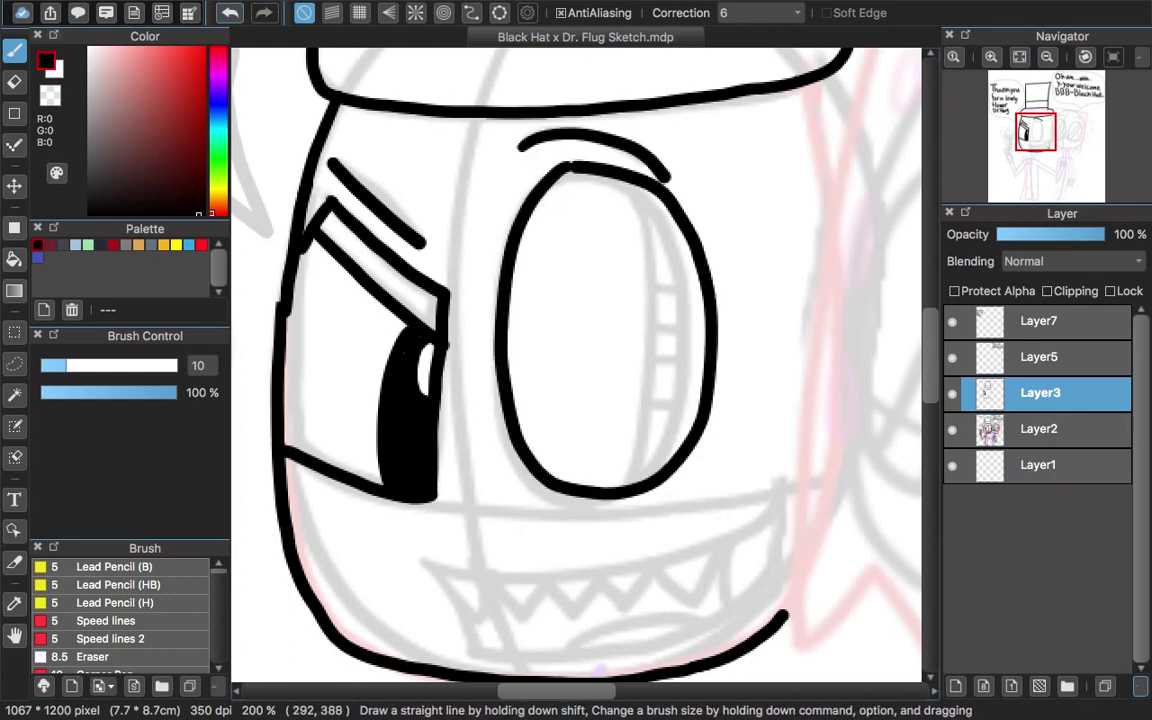
pyautogui.press('super+z')
pyautogui.moveTo(501, 226)
pyautogui.mouseDown()
pyautogui.moveTo(483, 326)
pyautogui.moveTo(674, 355)
pyautogui.moveTo(600, 185)
pyautogui.moveTo(490, 340)
pyautogui.mouseUp()
pyautogui.press('super+z')
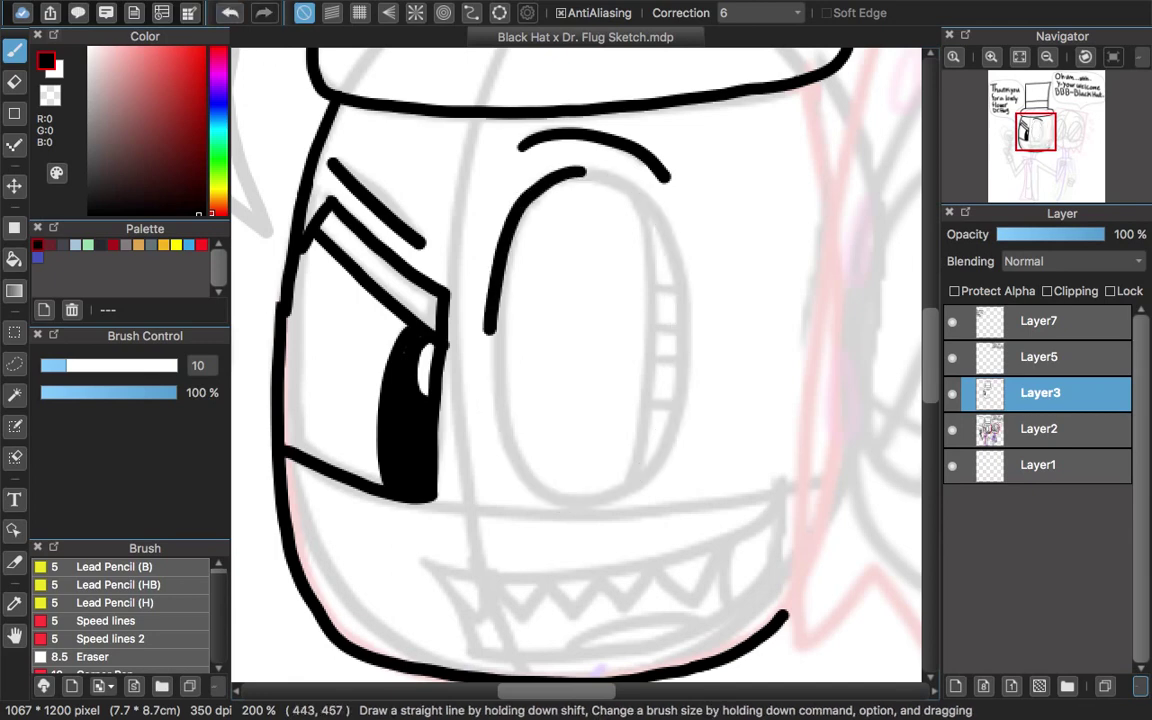
pyautogui.press('super+z')
pyautogui.moveTo(583, 172)
pyautogui.mouseDown()
pyautogui.moveTo(501, 378)
pyautogui.moveTo(551, 502)
pyautogui.moveTo(520, 180)
pyautogui.mouseUp()
pyautogui.press('super+z')
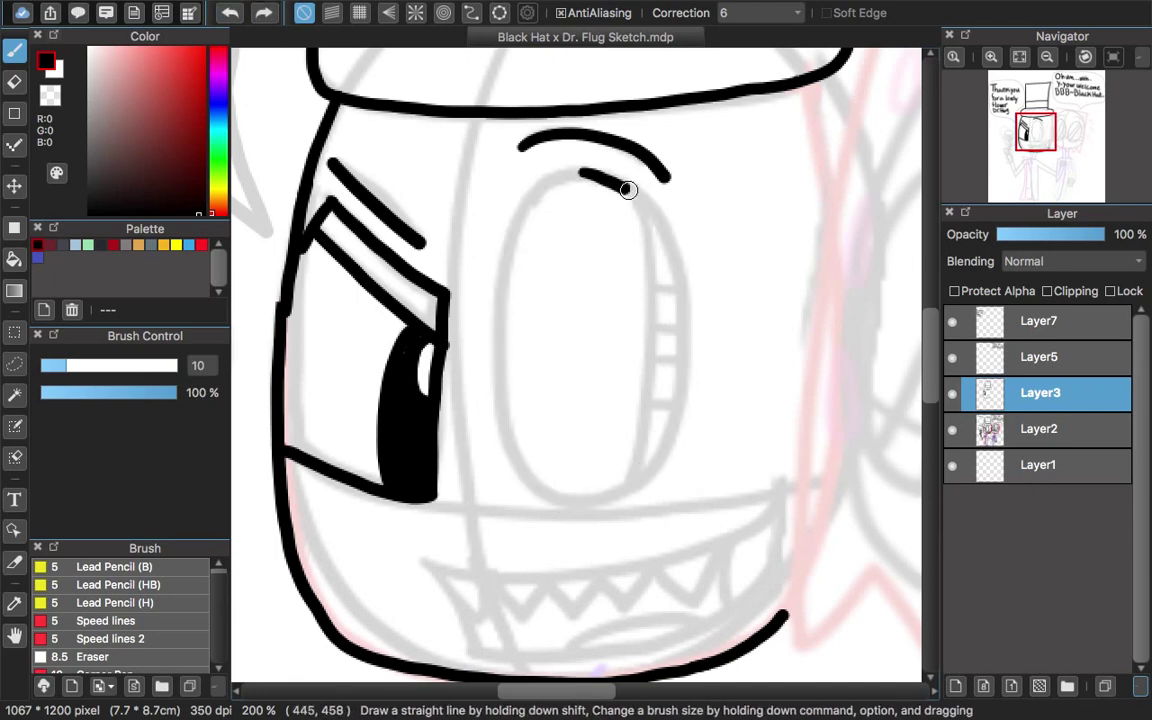
pyautogui.moveTo(625, 188); pyautogui.dragTo(560, 270)
pyautogui.press('super+z')
pyautogui.press('super+z')
# Ink the oval monocle outline, its inner rim curve and the short crossbars along the rim
pyautogui.press('super+plus')
pyautogui.moveTo(527, 70)
pyautogui.mouseDown()
pyautogui.moveTo(458, 355)
pyautogui.moveTo(620, 566)
pyautogui.moveTo(692, 541)
pyautogui.moveTo(577, 70)
pyautogui.moveTo(735, 275)
pyautogui.moveTo(660, 500)
pyautogui.mouseUp()
pyautogui.press('super+z')
pyautogui.moveTo(548, 85)
pyautogui.mouseDown()
pyautogui.moveTo(732, 209)
pyautogui.moveTo(745, 255)
pyautogui.mouseUp()
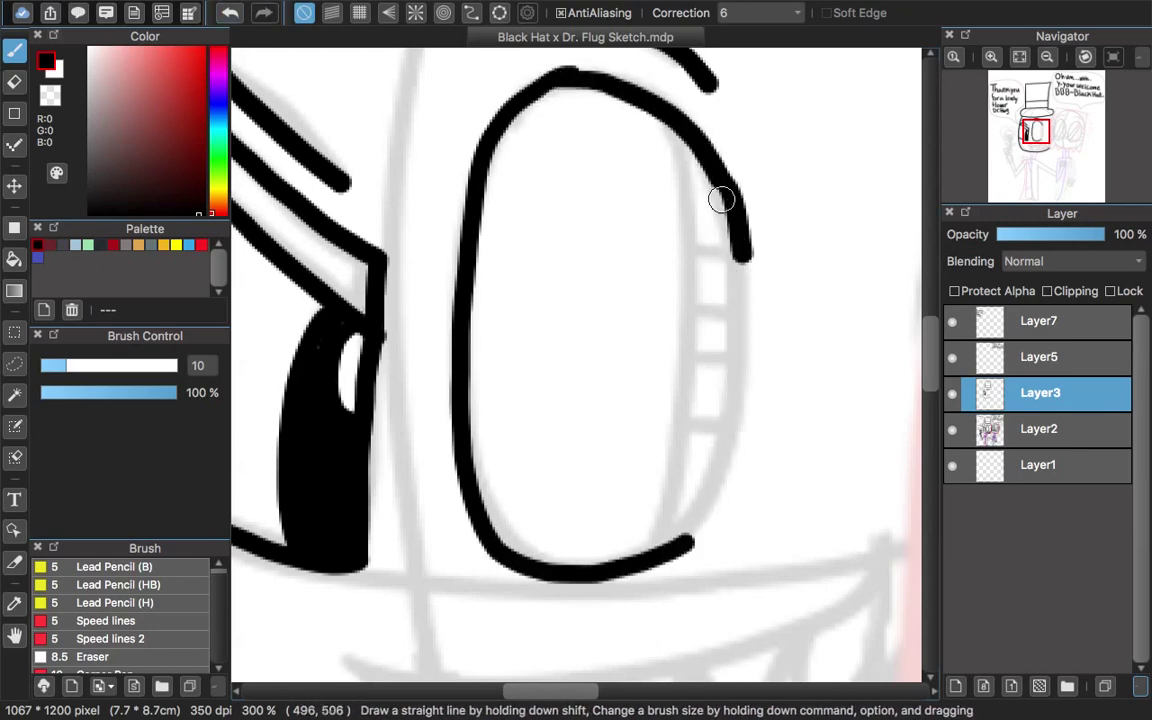
pyautogui.press('super+z')
pyautogui.hscroll(3, 514, 674)
pyautogui.moveTo(563, 172)
pyautogui.mouseDown()
pyautogui.moveTo(588, 405)
pyautogui.moveTo(571, 257)
pyautogui.moveTo(532, 496)
pyautogui.mouseUp()
pyautogui.press('super+z')
pyautogui.press('super+z')
pyautogui.moveTo(566, 175)
pyautogui.mouseDown()
pyautogui.moveTo(572, 386)
pyautogui.moveTo(536, 548)
pyautogui.mouseUp()
pyautogui.moveTo(488, 105)
pyautogui.mouseDown()
pyautogui.moveTo(512, 206)
pyautogui.moveTo(492, 553)
pyautogui.mouseUp()
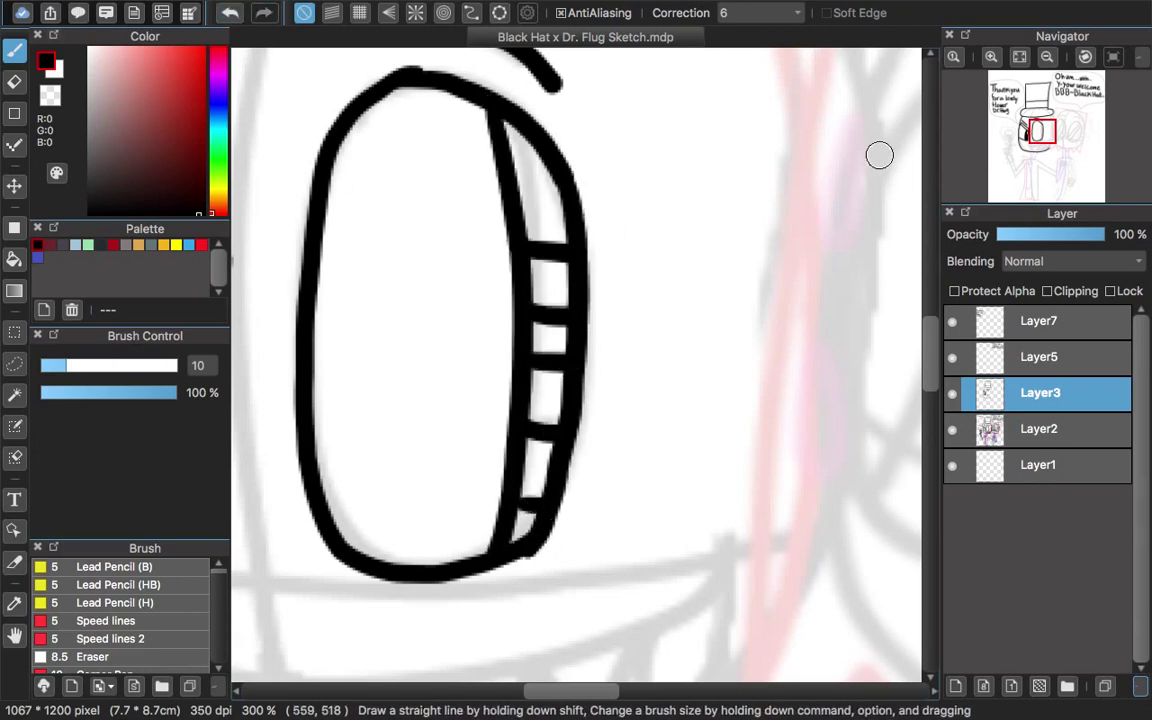
# Ink the grinning mouth with pointed teeth and a tongue, and fill its raised corner solid black
pyautogui.scroll(-5, 496, 645)
pyautogui.scroll(-1, 496, 645)
pyautogui.scroll(5, 496, 645)
pyautogui.scroll(2, 523, 673)
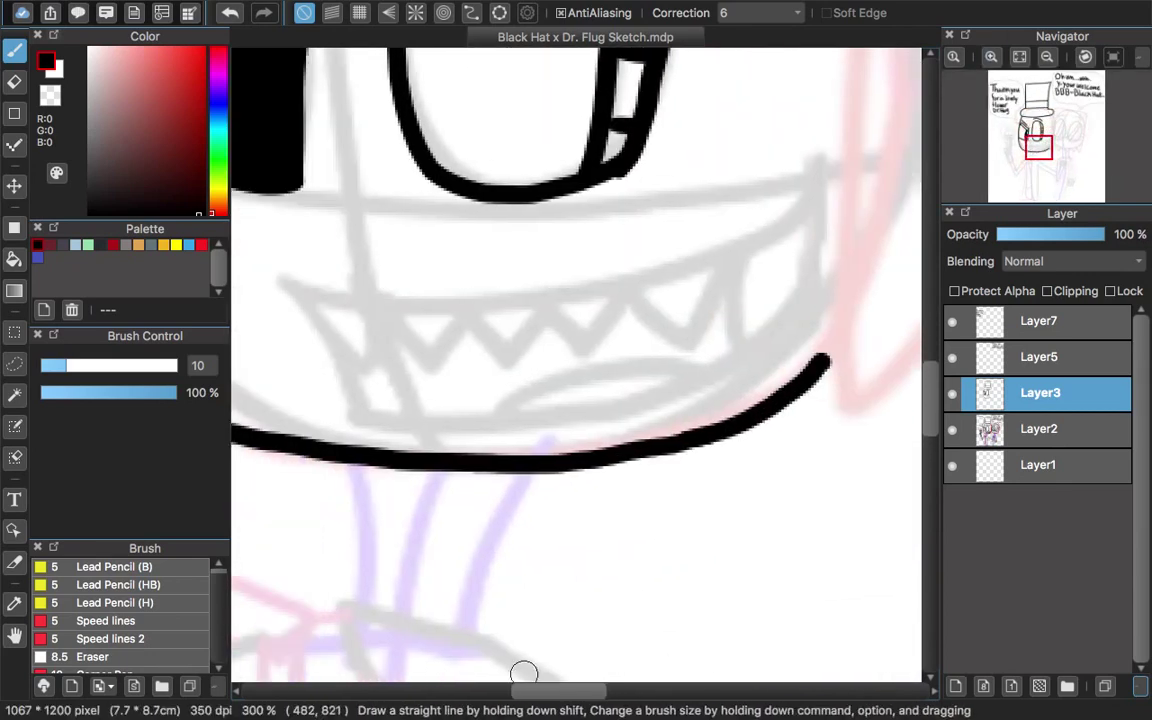
pyautogui.moveTo(285, 280)
pyautogui.mouseDown()
pyautogui.moveTo(821, 241)
pyautogui.moveTo(611, 428)
pyautogui.moveTo(354, 422)
pyautogui.moveTo(337, 406)
pyautogui.moveTo(368, 355)
pyautogui.moveTo(430, 375)
pyautogui.moveTo(469, 306)
pyautogui.moveTo(547, 294)
pyautogui.moveTo(592, 354)
pyautogui.moveTo(669, 336)
pyautogui.moveTo(700, 260)
pyautogui.moveTo(737, 271)
pyautogui.moveTo(762, 362)
pyautogui.mouseUp()
pyautogui.moveTo(475, 420); pyautogui.dragTo(706, 396)
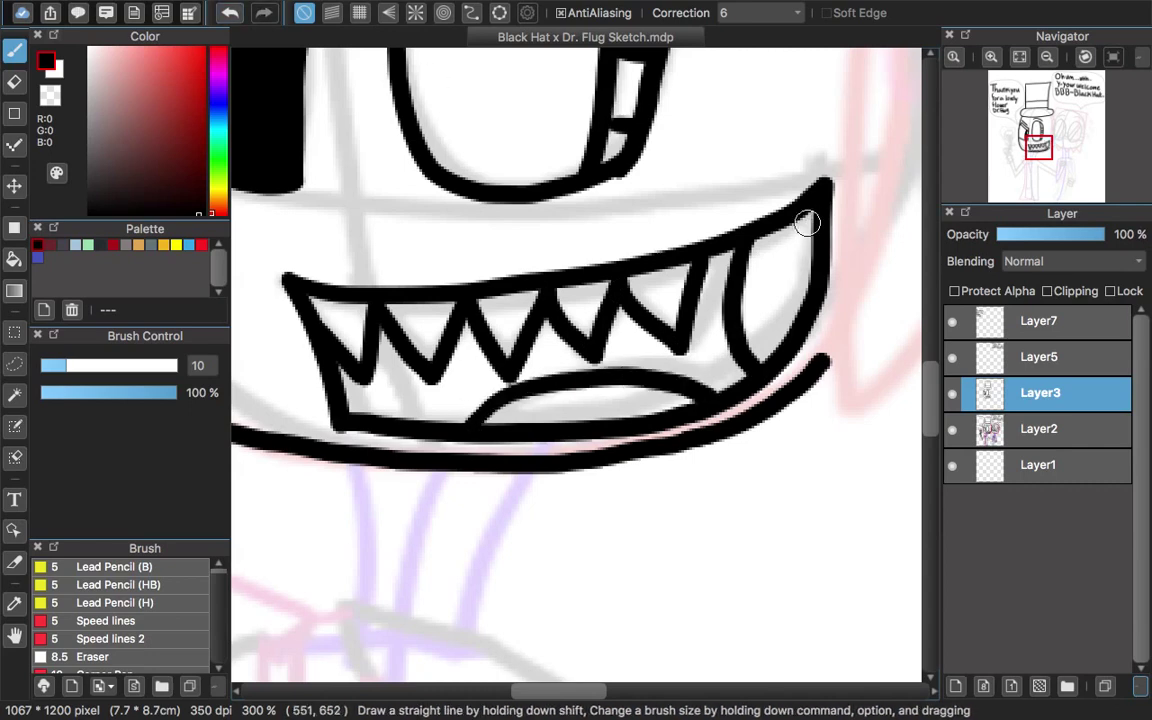
pyautogui.moveTo(791, 295)
pyautogui.mouseDown()
pyautogui.moveTo(747, 313)
pyautogui.moveTo(771, 342)
pyautogui.moveTo(780, 300)
pyautogui.mouseUp()
# Ink the second character's paper bag outline with straight sides and a zigzag lower edge
pyautogui.scroll(-5, 771, 342)
pyautogui.scroll(2, 917, 367)
pyautogui.scroll(5, 764, 139)
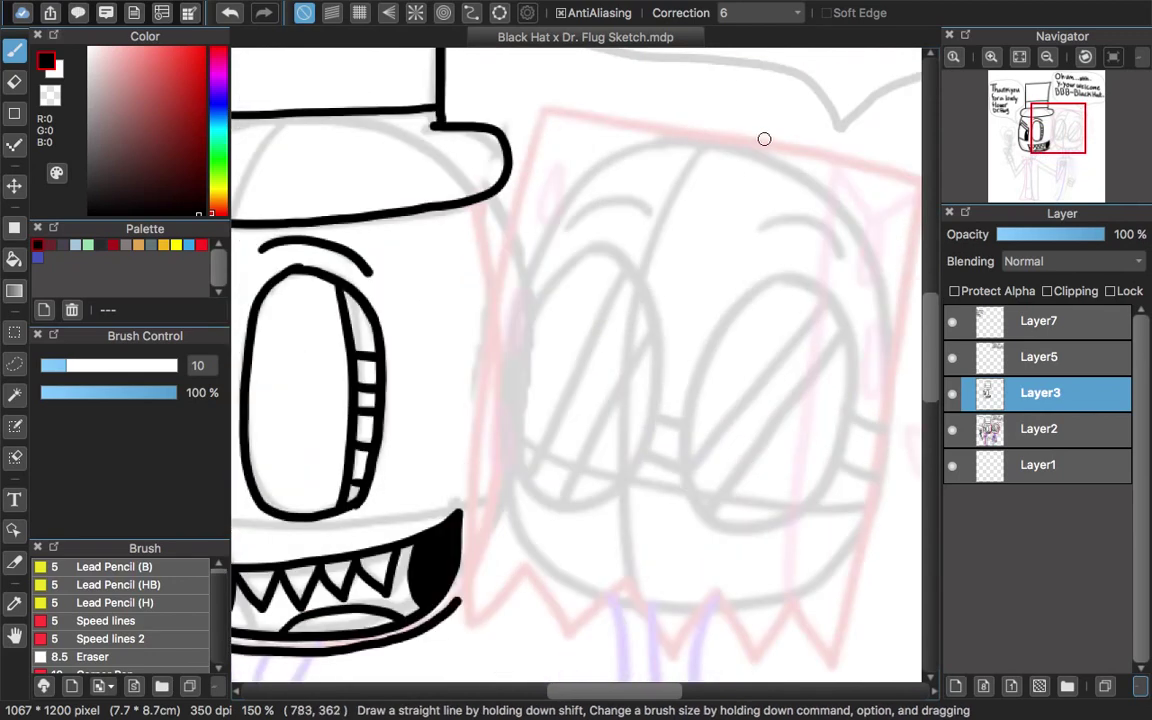
pyautogui.press('super+z')
pyautogui.moveTo(545, 105)
pyautogui.mouseDown()
pyautogui.moveTo(792, 154)
pyautogui.moveTo(470, 417)
pyautogui.moveTo(515, 535)
pyautogui.mouseUp()
pyautogui.scroll(-2, 470, 417)
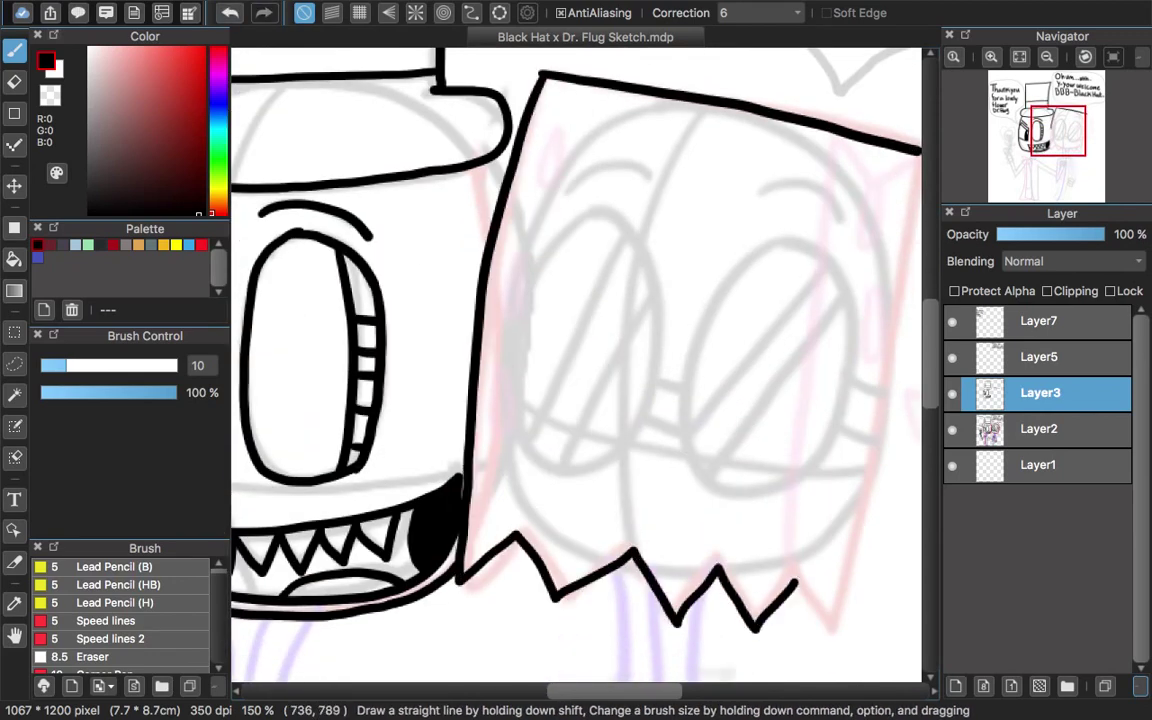
pyautogui.hscroll(4, 674, 663)
pyautogui.scroll(-1, 674, 663)
pyautogui.moveTo(699, 103); pyautogui.dragTo(627, 557)
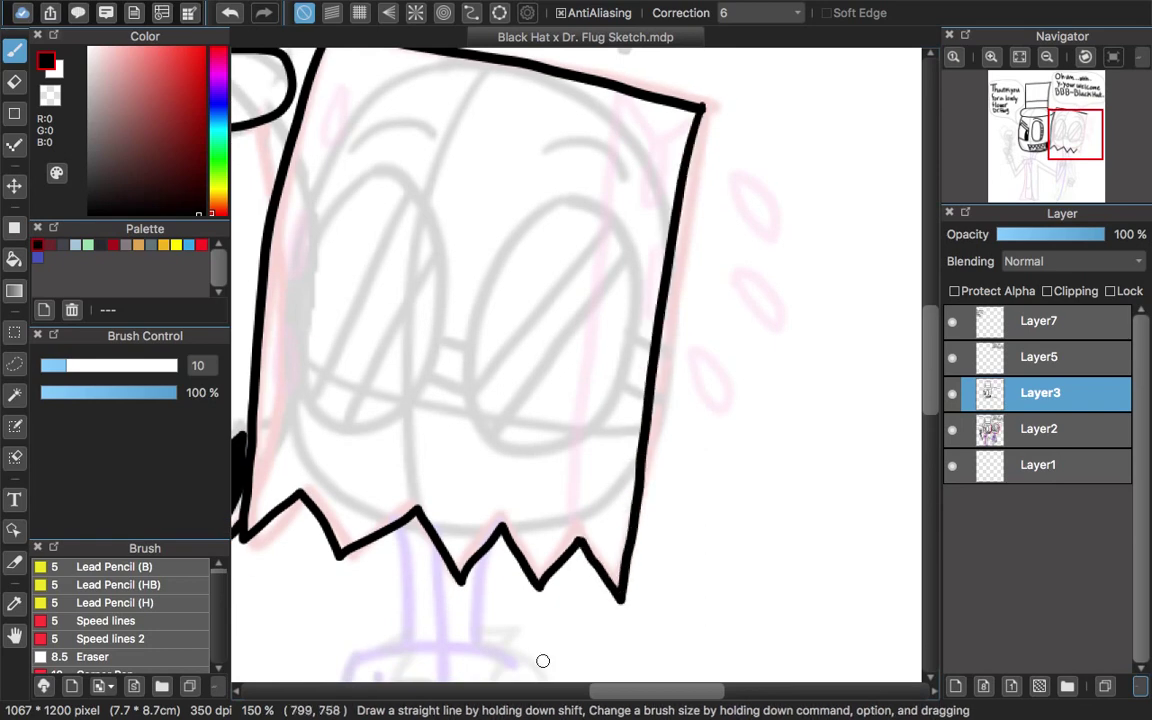
# Ink the bag character's goggle lens nearest the top hat, with an inner oval and two diagonal glare lines
pyautogui.hscroll(-2, 465, 244)
pyautogui.press('super+equal')
pyautogui.moveTo(390, 130)
pyautogui.mouseDown()
pyautogui.moveTo(468, 400)
pyautogui.moveTo(390, 128)
pyautogui.mouseUp()
pyautogui.moveTo(393, 175)
pyautogui.mouseDown()
pyautogui.moveTo(424, 360)
pyautogui.moveTo(406, 195)
pyautogui.moveTo(322, 340)
pyautogui.mouseUp()
pyautogui.press('super+z')
pyautogui.moveTo(432, 215); pyautogui.dragTo(358, 347)
# Ink the second goggle lens with its inner oval and two diagonal glare lines
pyautogui.moveTo(600, 178)
pyautogui.mouseDown()
pyautogui.moveTo(526, 246)
pyautogui.moveTo(658, 427)
pyautogui.mouseUp()
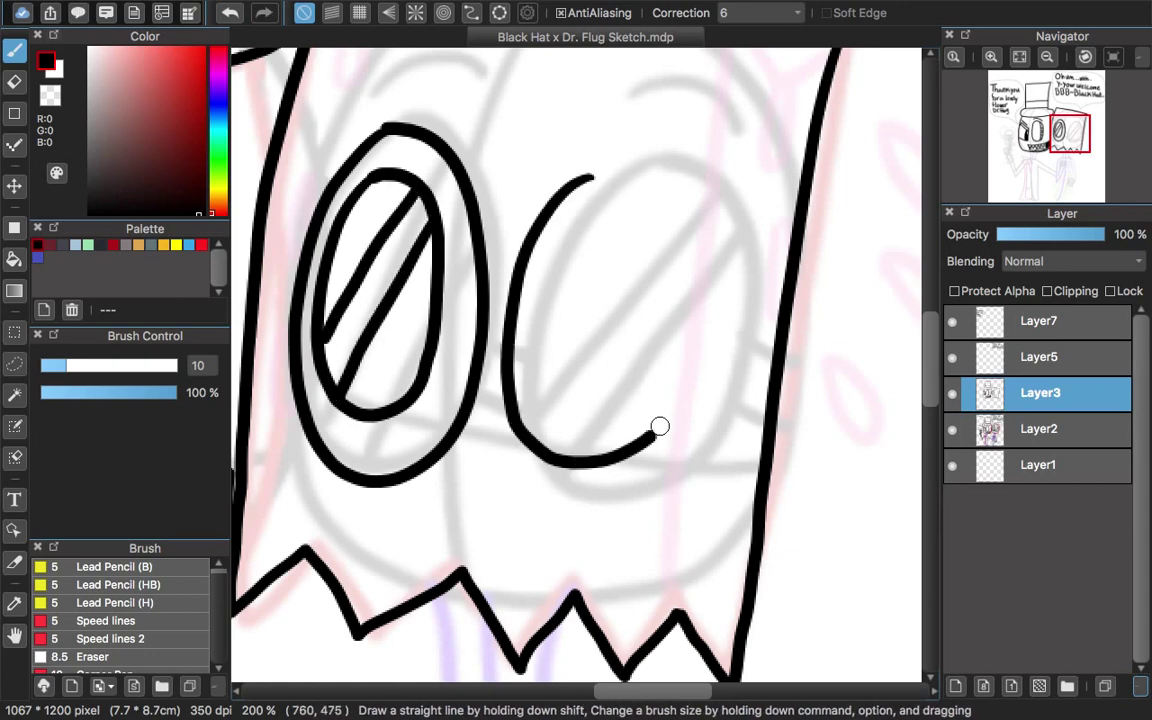
pyautogui.press('super+z')
pyautogui.moveTo(598, 165)
pyautogui.mouseDown()
pyautogui.moveTo(581, 471)
pyautogui.moveTo(619, 166)
pyautogui.mouseUp()
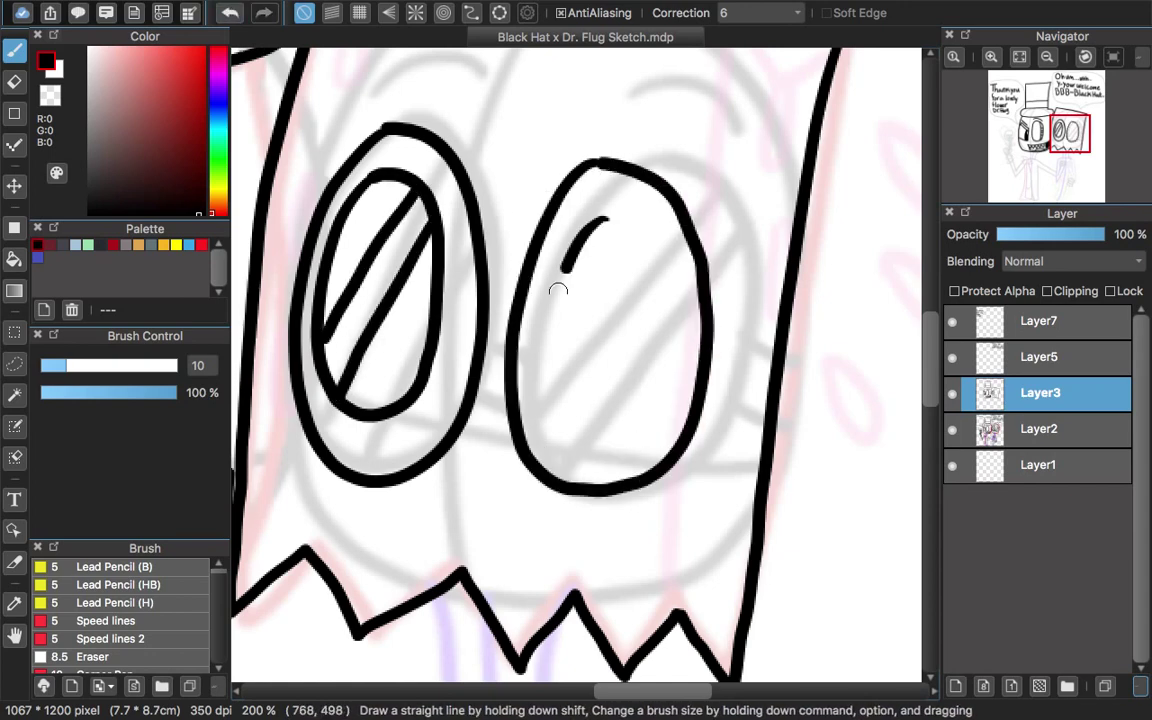
pyautogui.moveTo(558, 290)
pyautogui.mouseDown()
pyautogui.moveTo(600, 215)
pyautogui.moveTo(571, 429)
pyautogui.moveTo(640, 215)
pyautogui.moveTo(548, 365)
pyautogui.mouseUp()
pyautogui.press('super+z')
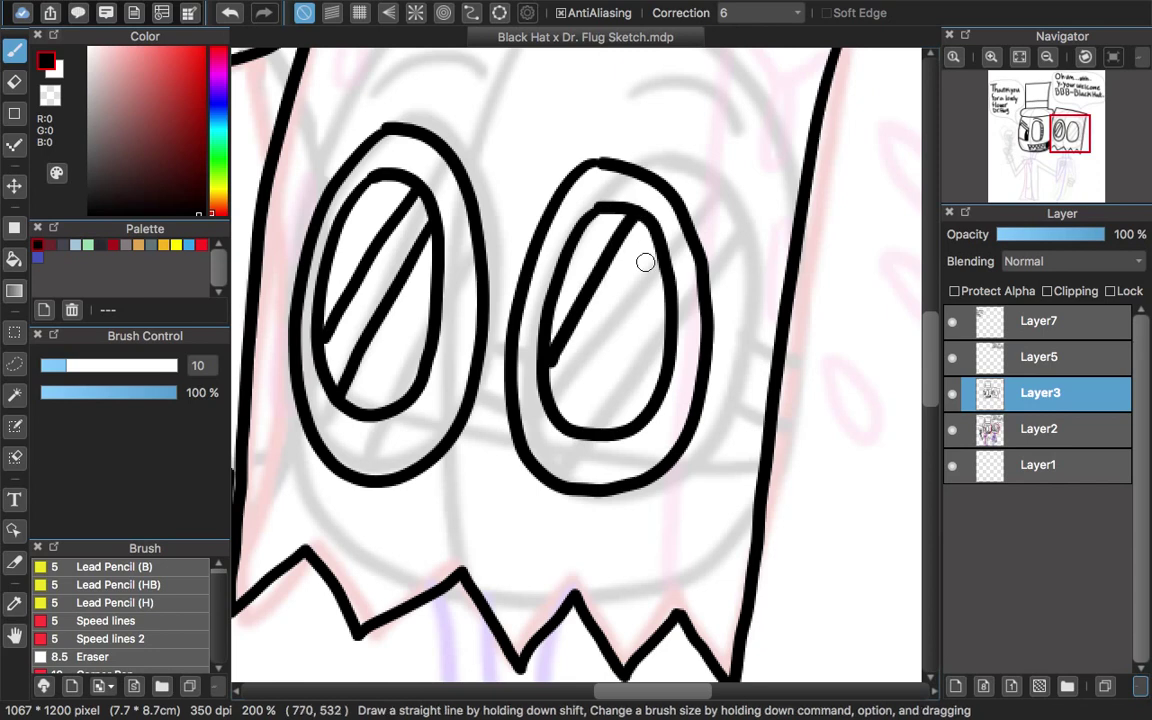
pyautogui.moveTo(648, 238); pyautogui.dragTo(574, 386)
# Ink the folded triangle at the paper bag's upper corner
pyautogui.scroll(5, 609, 370)
pyautogui.moveTo(740, 128)
pyautogui.mouseDown()
pyautogui.moveTo(752, 165)
pyautogui.moveTo(822, 170)
pyautogui.mouseUp()
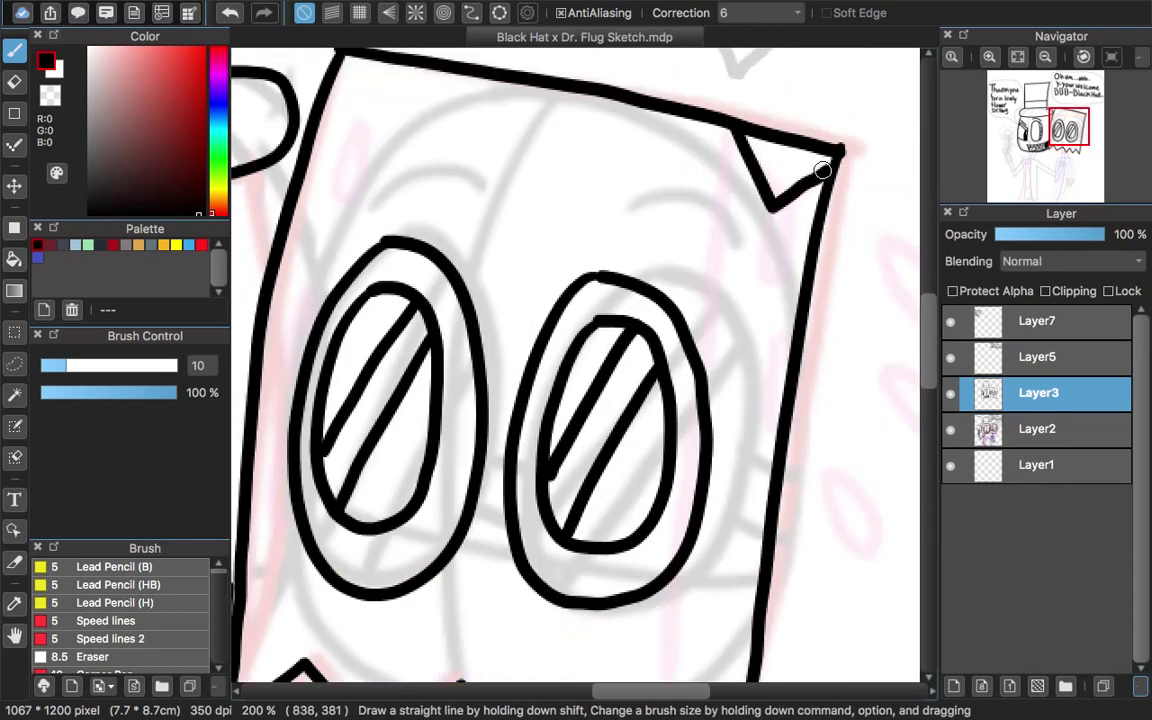
pyautogui.moveTo(752, 200); pyautogui.dragTo(735, 318)
pyautogui.press('super+z')
pyautogui.moveTo(740, 135); pyautogui.dragTo(712, 329)
pyautogui.press('super+z')
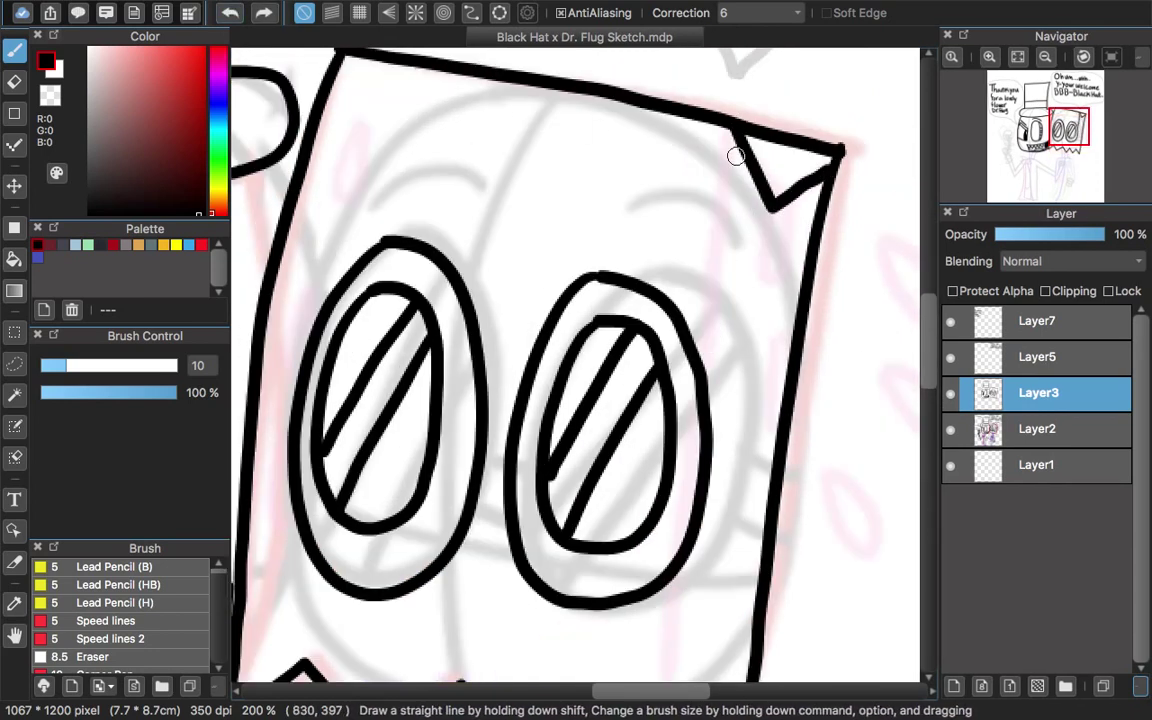
pyautogui.moveTo(738, 140)
pyautogui.mouseDown()
pyautogui.moveTo(700, 365)
pyautogui.moveTo(715, 298)
pyautogui.moveTo(714, 324)
pyautogui.mouseUp()
pyautogui.press('super+z')
pyautogui.scroll(-5, 714, 324)
pyautogui.moveTo(722, 100)
pyautogui.mouseDown()
pyautogui.moveTo(699, 226)
pyautogui.moveTo(690, 420)
pyautogui.mouseUp()
pyautogui.press('super+z')
pyautogui.press('super+z')
pyautogui.scroll(5, 824, 310)
pyautogui.press('super+z')
# Ink the bag's side crease from the folded corner to the zigzag edge, and add the goggle strap
pyautogui.moveTo(752, 108)
pyautogui.mouseDown()
pyautogui.moveTo(838, 118)
pyautogui.moveTo(730, 300)
pyautogui.mouseUp()
pyautogui.scroll(-5, 915, 332)
pyautogui.moveTo(728, 143); pyautogui.dragTo(707, 386)
pyautogui.press('super+z')
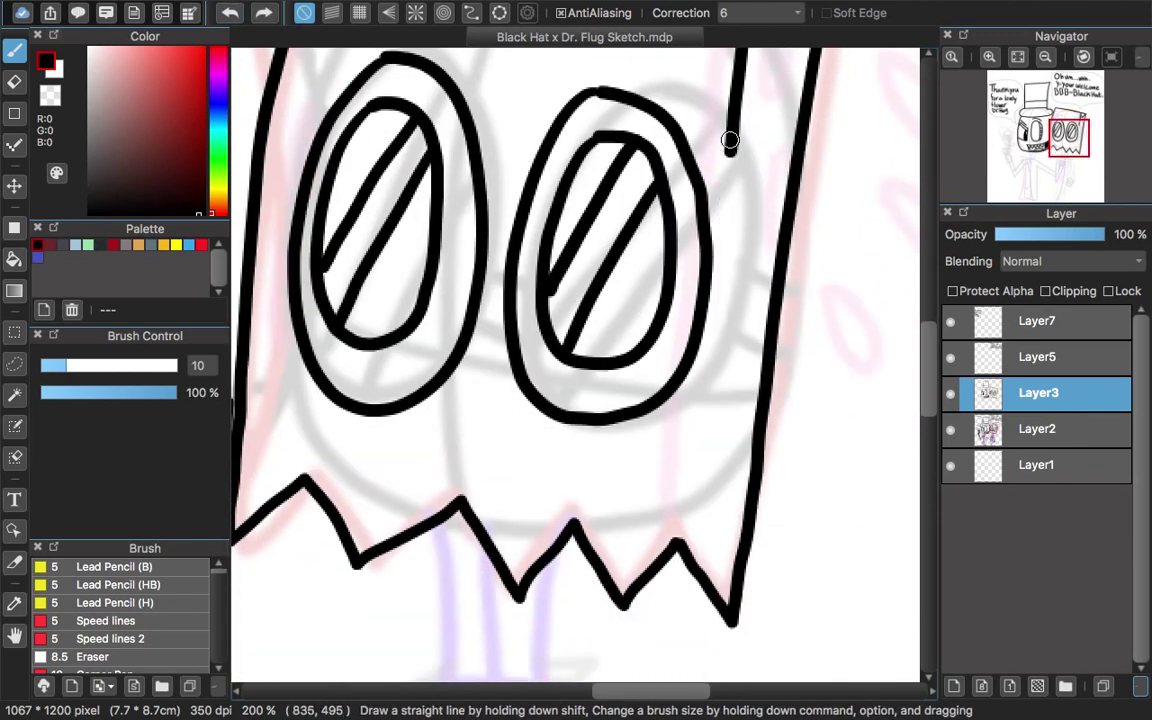
pyautogui.moveTo(728, 143); pyautogui.dragTo(694, 553)
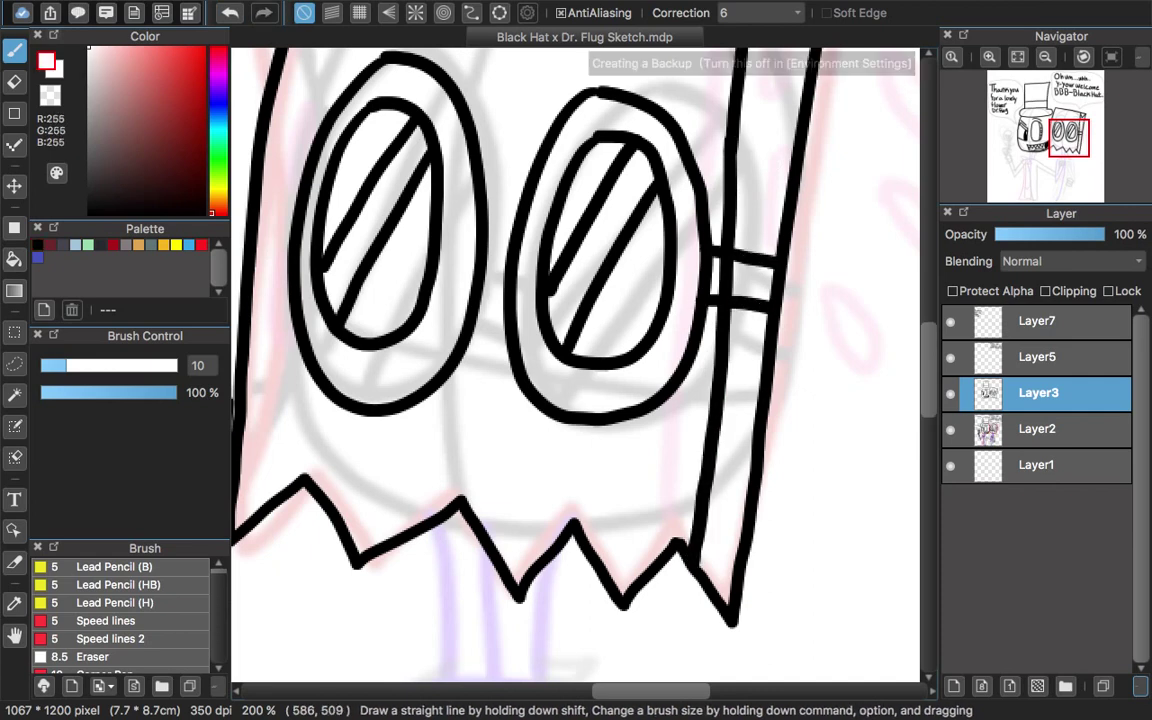
# Restore black as the brush colour and ink both brows above the goggles and the topmost sweat drop beside the bag
pyautogui.keyDown('alt'); pyautogui.click(728, 267); pyautogui.keyUp('alt')
pyautogui.press('super+minus')
pyautogui.scroll(3, 916, 341)
pyautogui.click(206, 211)
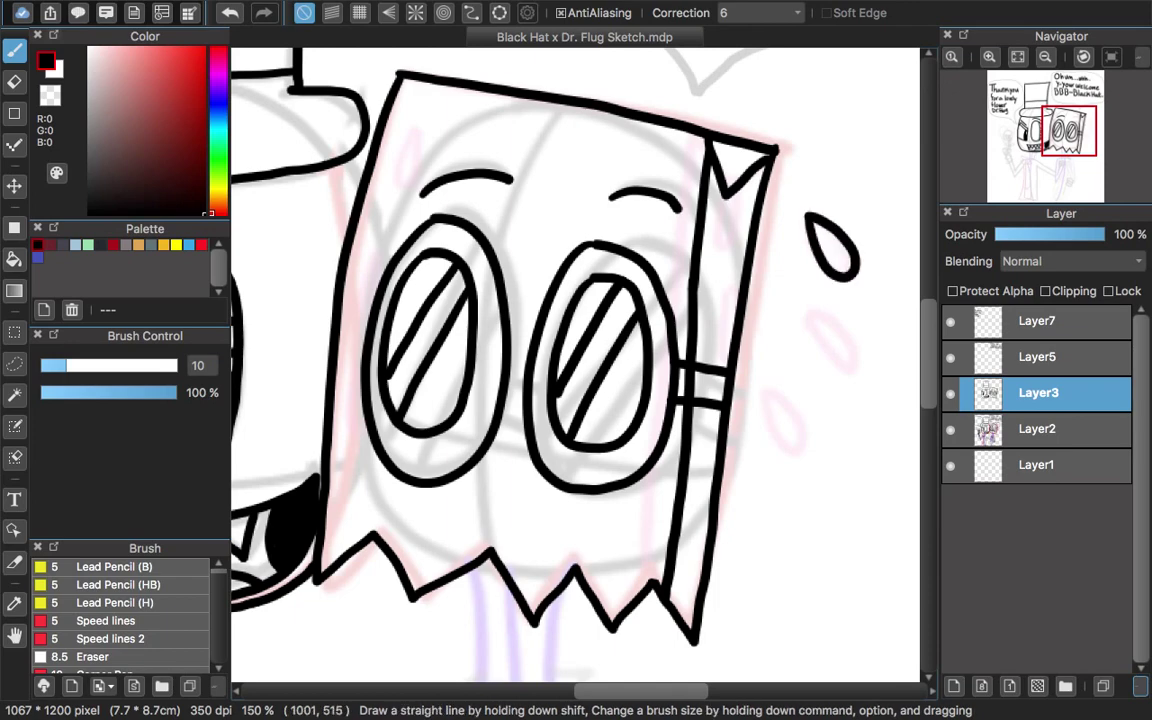
# Ink the remaining sweat drops, two more beside the bag and two on its face
pyautogui.scroll(-3, 810, 255)
pyautogui.scroll(-3, 779, 237)
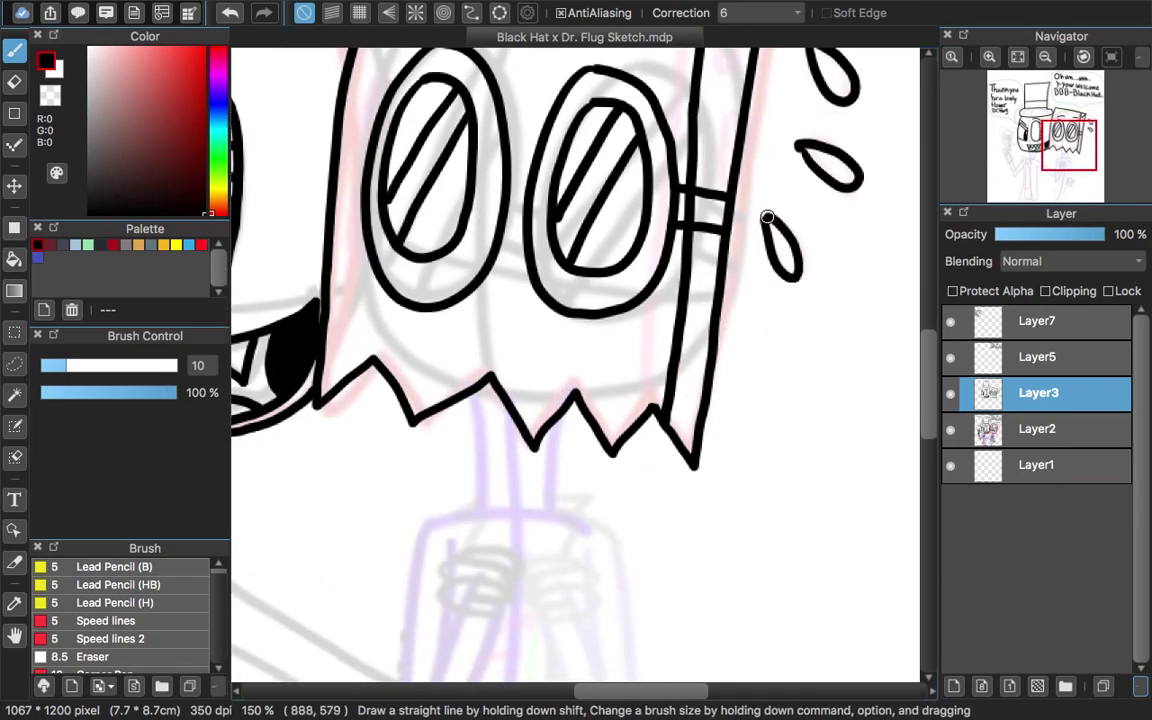
pyautogui.scroll(6, 767, 217)
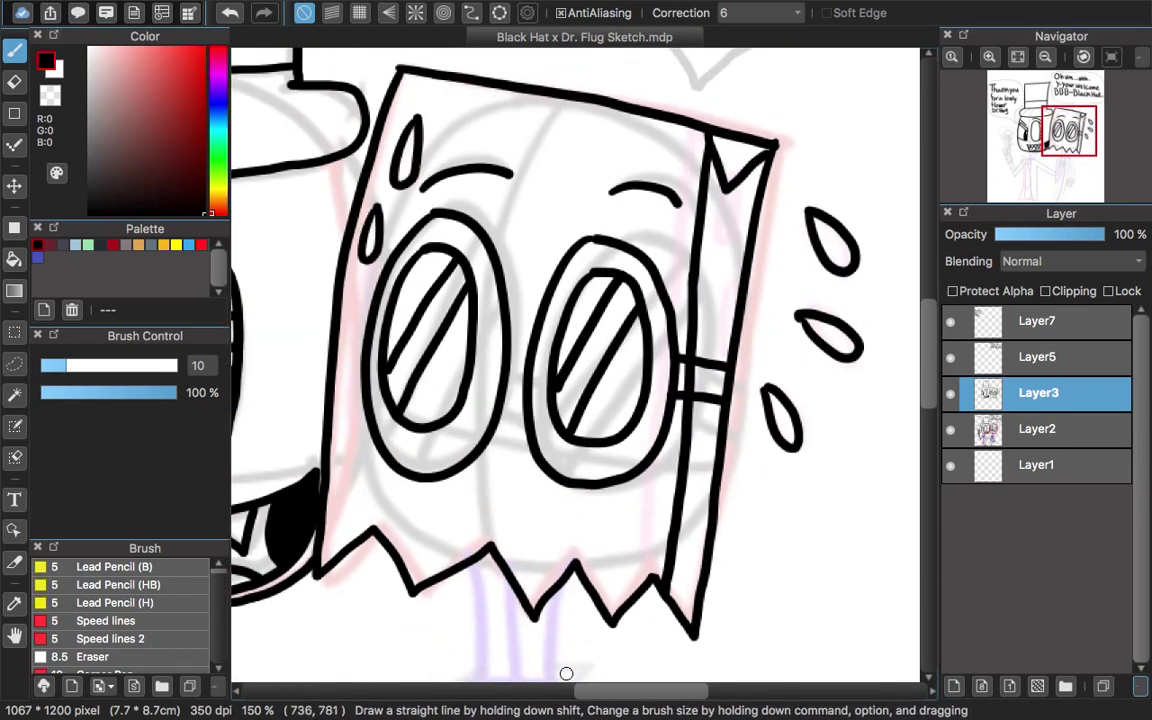
# Ink Black Hat's neck, the pointed lapel beside the tie, and the long coat panel down to its hem and back up
pyautogui.hscroll(-10, 566, 674)
pyautogui.scroll(-10, 665, 190)
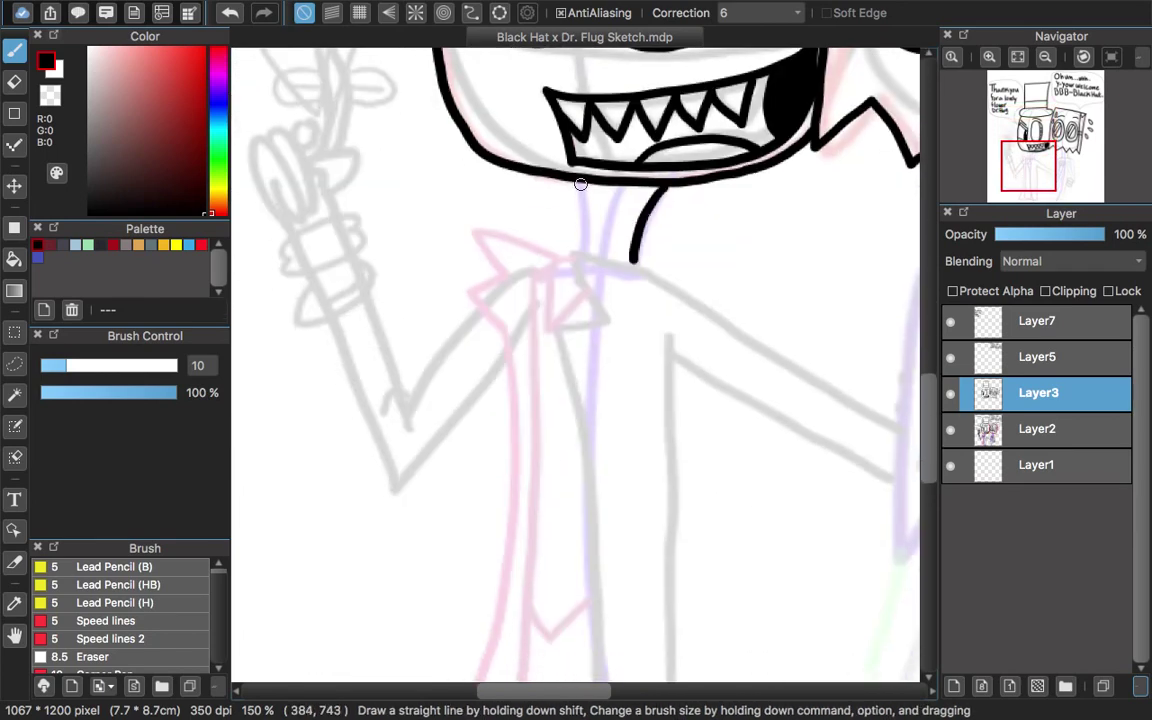
pyautogui.scroll(-4, 646, 158)
pyautogui.scroll(-4, 602, 205)
pyautogui.hscroll(5, 602, 205)
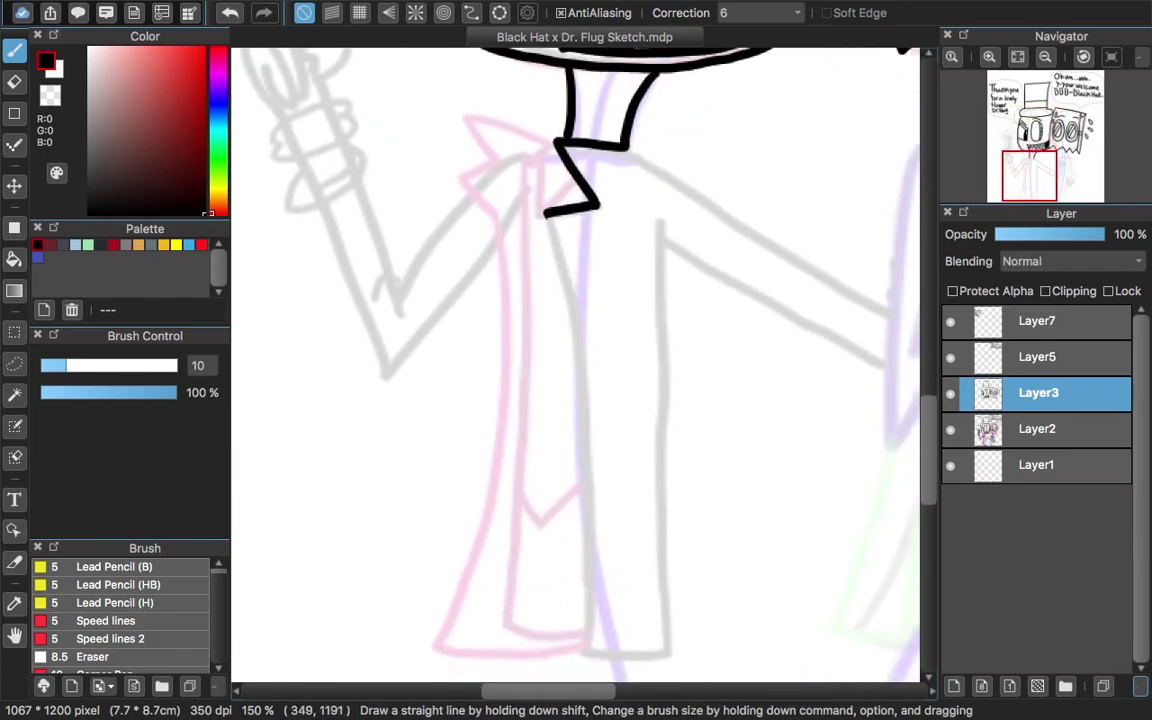
pyautogui.moveTo(459, 112)
pyautogui.mouseDown()
pyautogui.moveTo(406, 128)
pyautogui.moveTo(454, 509)
pyautogui.mouseUp()
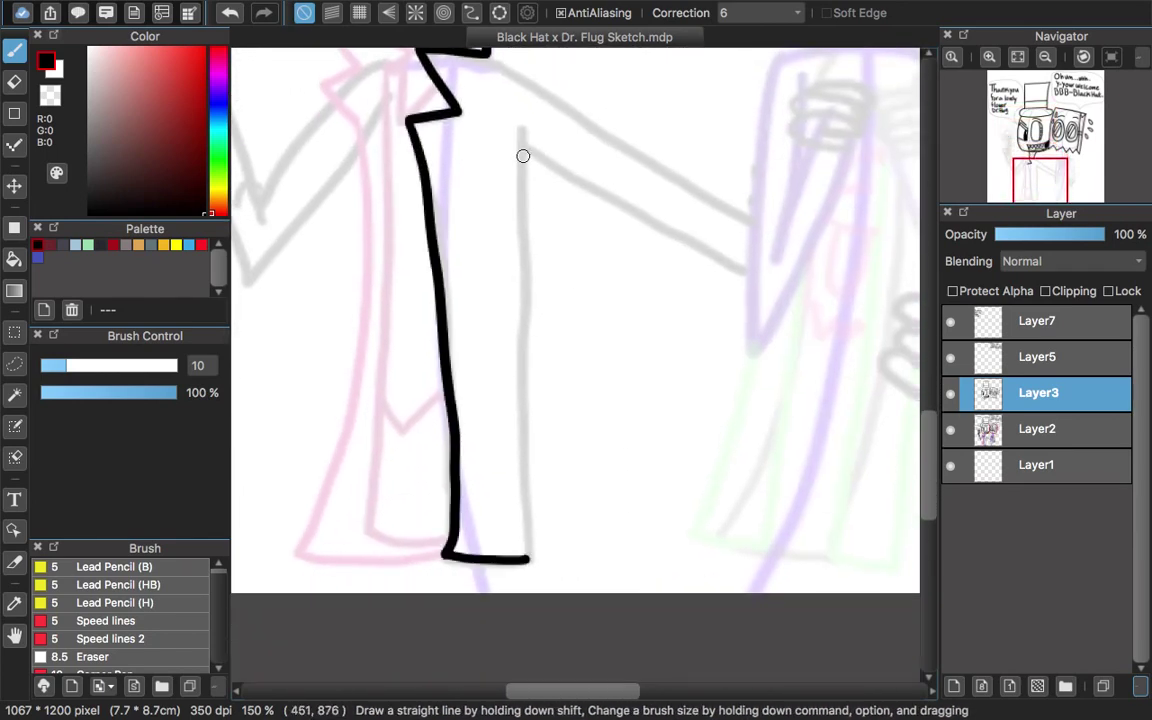
pyautogui.moveTo(523, 156); pyautogui.dragTo(522, 545)
# Ink the upper and lower edges of Black Hat's outstretched arm, from the shoulder toward Flug's body
pyautogui.scroll(4, 522, 545)
pyautogui.moveTo(487, 153); pyautogui.dragTo(560, 206)
pyautogui.press('super+z')
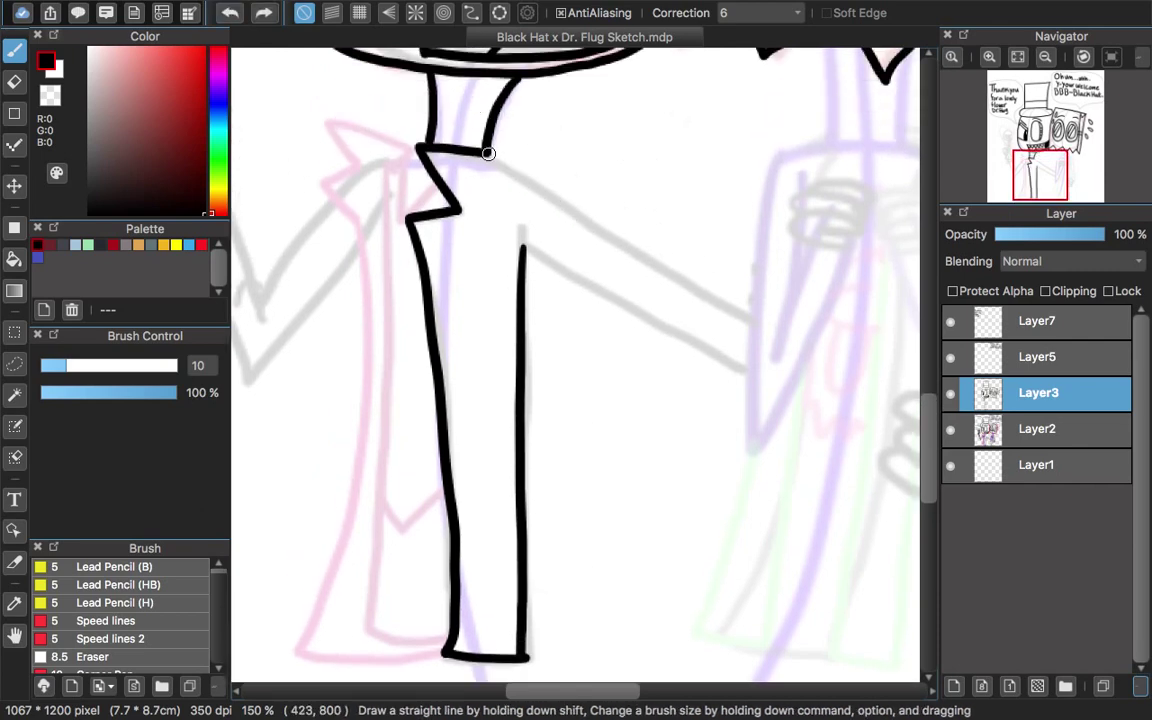
pyautogui.moveTo(487, 153); pyautogui.dragTo(720, 278)
pyautogui.press('super+z')
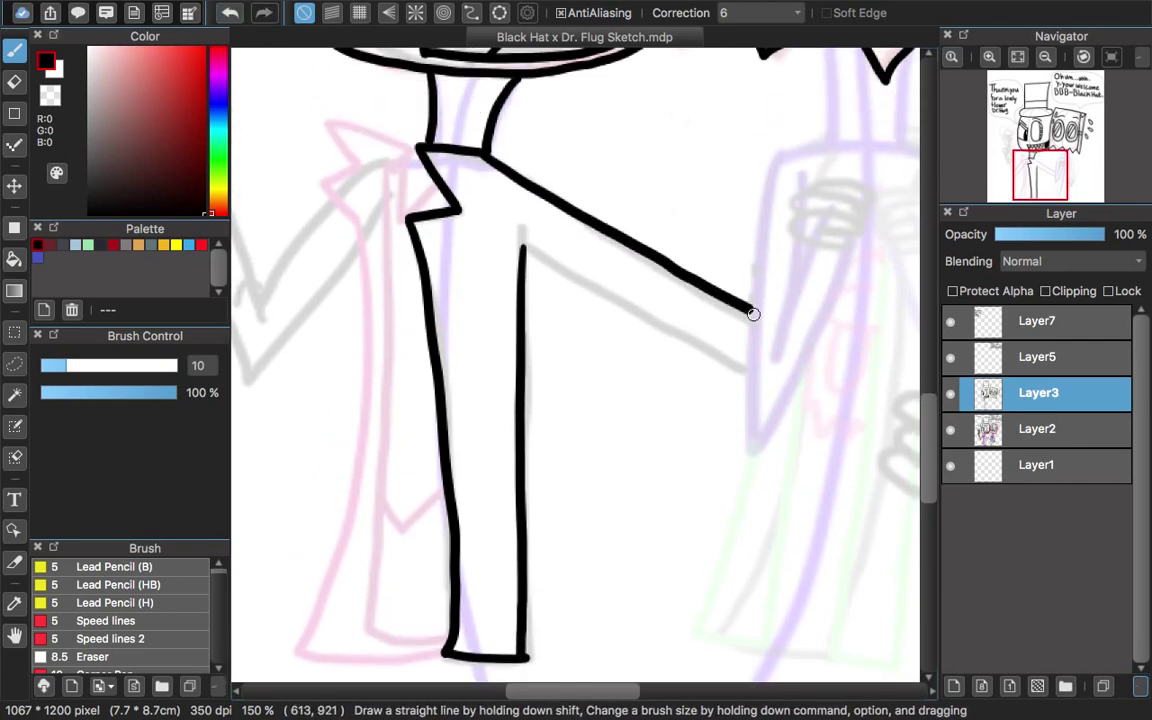
pyautogui.moveTo(564, 267); pyautogui.dragTo(670, 335)
# Ink Black Hat's opposite lapel and flared coat side, then the long pointed tie and the shirt panel beneath it
pyautogui.hscroll(-5, 600, 400)
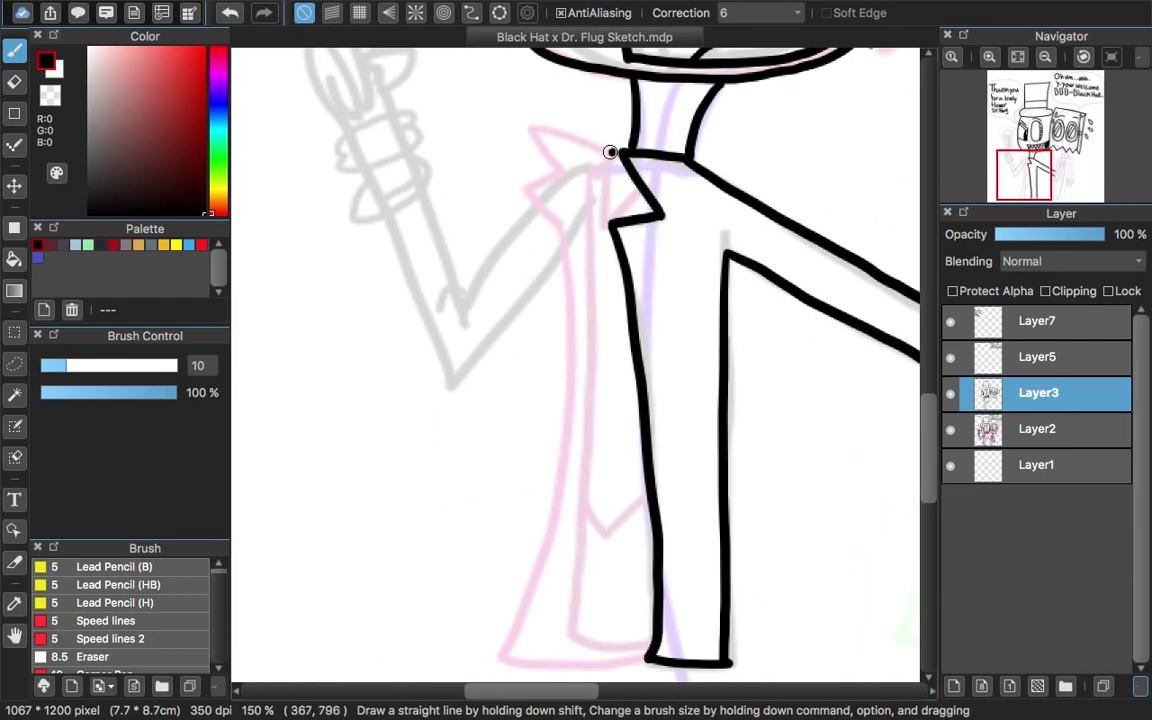
pyautogui.moveTo(558, 174)
pyautogui.mouseDown()
pyautogui.moveTo(532, 553)
pyautogui.moveTo(462, 558)
pyautogui.mouseUp()
pyautogui.press('super+z')
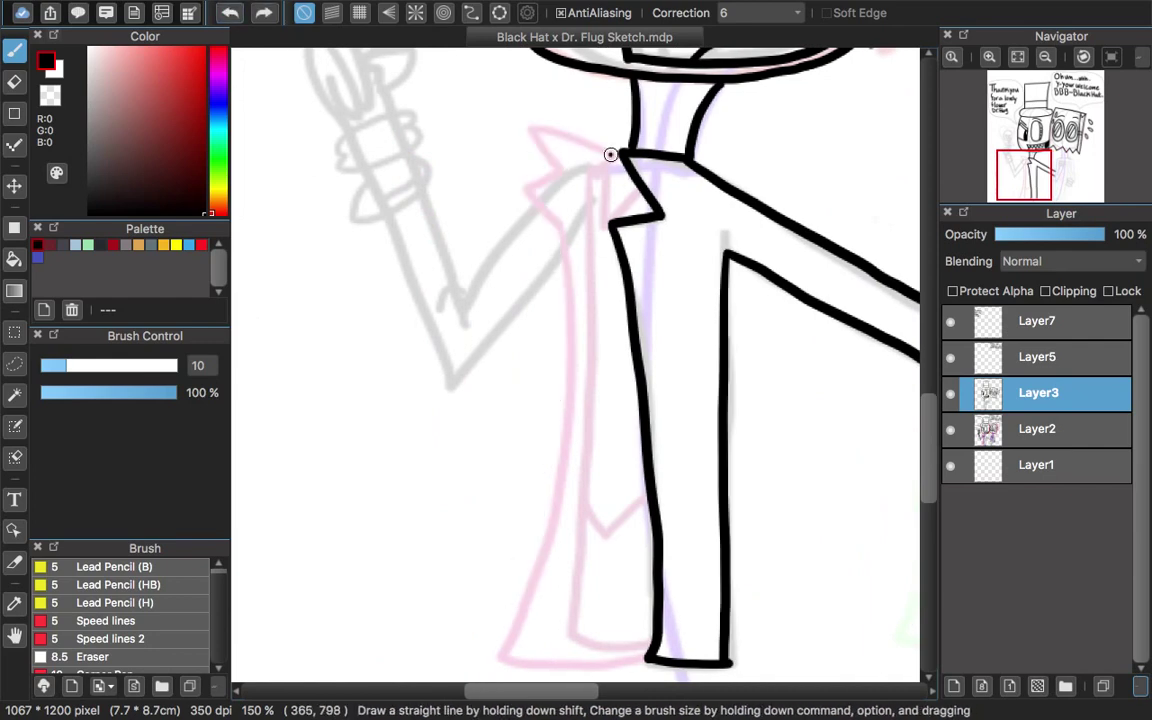
pyautogui.moveTo(516, 189); pyautogui.dragTo(487, 654)
pyautogui.moveTo(588, 168)
pyautogui.mouseDown()
pyautogui.moveTo(578, 507)
pyautogui.moveTo(658, 648)
pyautogui.mouseUp()
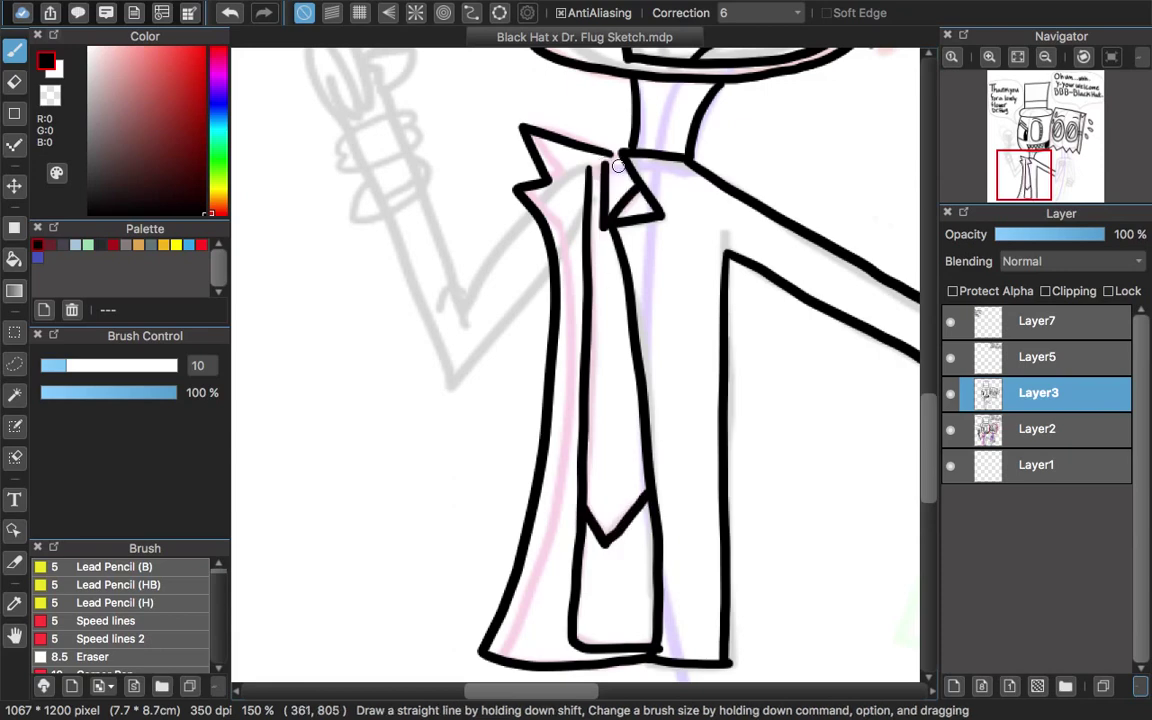
# Ink Black Hat's bent raised arm with its elbow creases, the flared sleeve cuff and the ruffled band around the wrist
pyautogui.scroll(3, 593, 154)
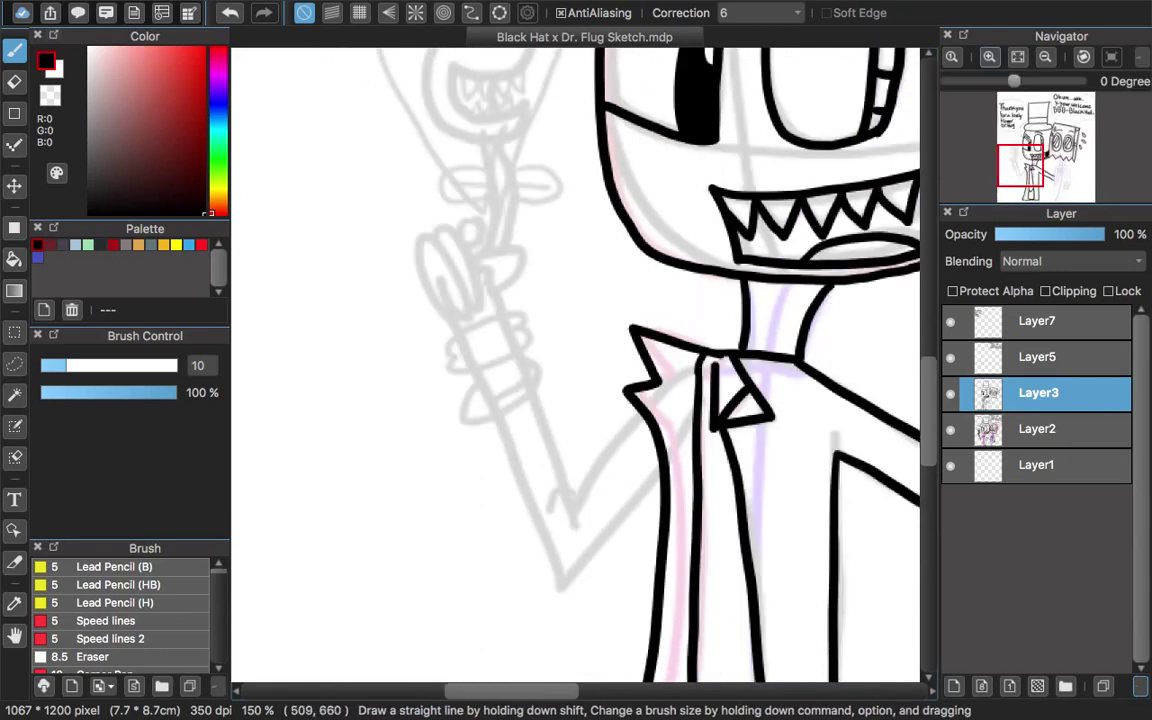
pyautogui.scroll(-1, 690, 392)
pyautogui.moveTo(690, 392)
pyautogui.mouseDown()
pyautogui.moveTo(622, 476)
pyautogui.moveTo(512, 429)
pyautogui.moveTo(445, 275)
pyautogui.moveTo(511, 250)
pyautogui.mouseUp()
pyautogui.moveTo(661, 318); pyautogui.dragTo(583, 429)
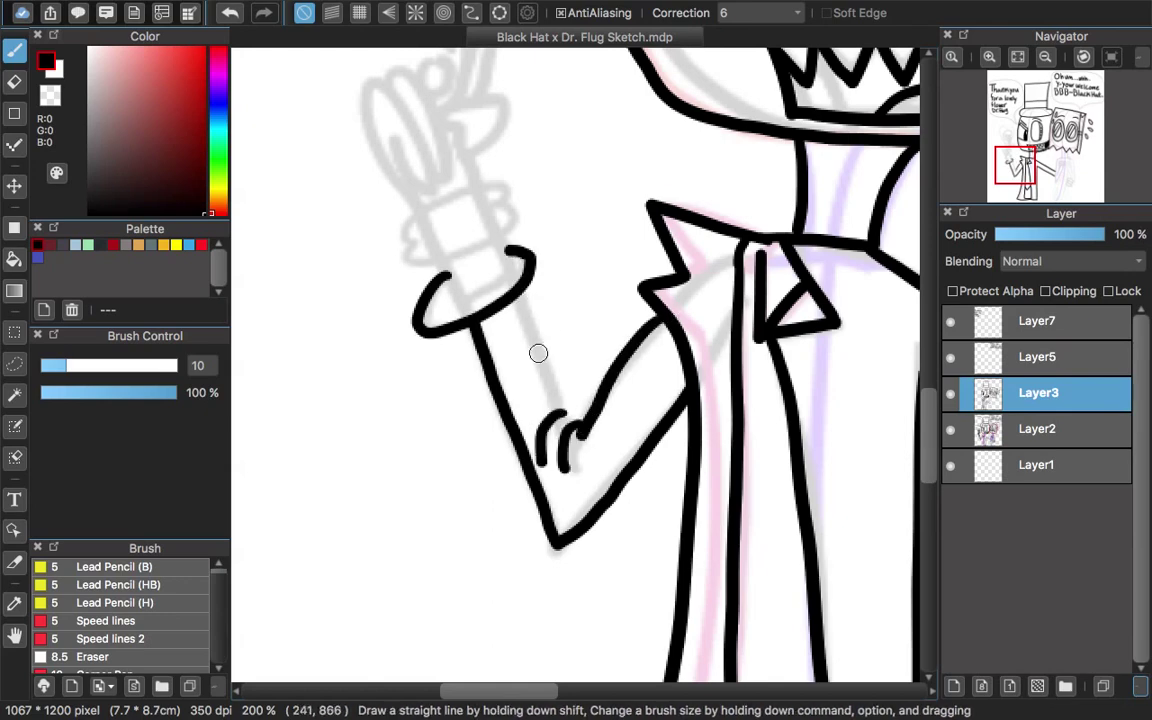
pyautogui.scroll(4, 424, 176)
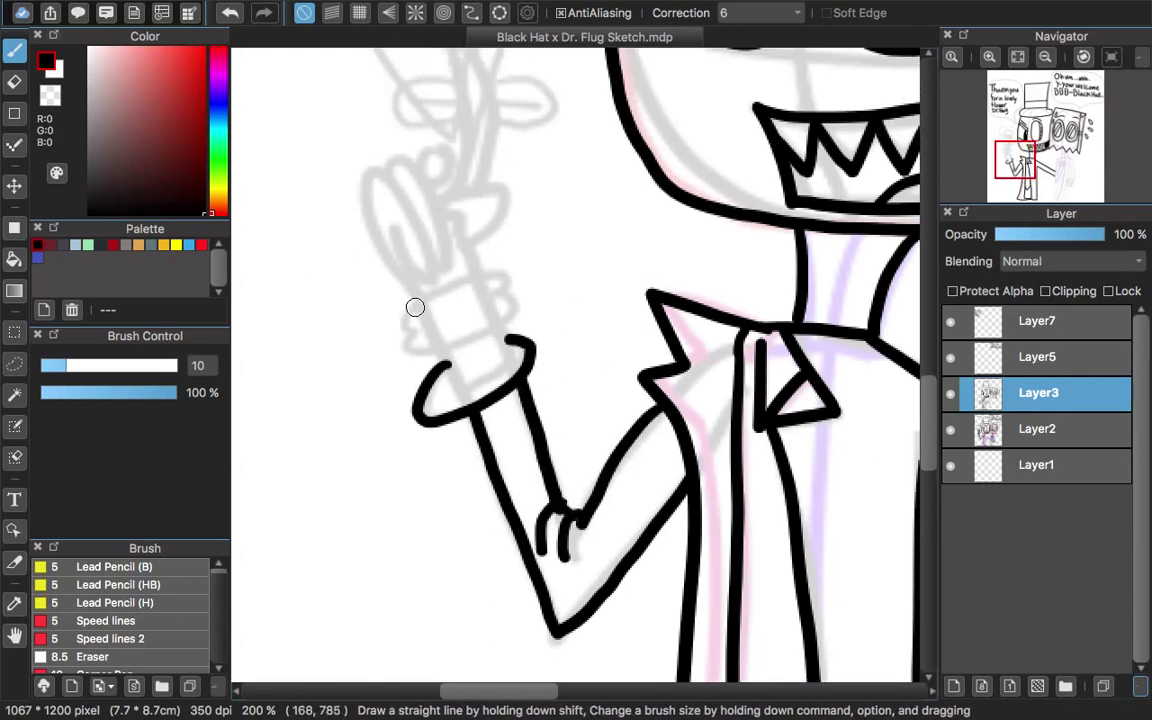
pyautogui.moveTo(415, 307)
pyautogui.mouseDown()
pyautogui.moveTo(499, 298)
pyautogui.moveTo(447, 366)
pyautogui.mouseUp()
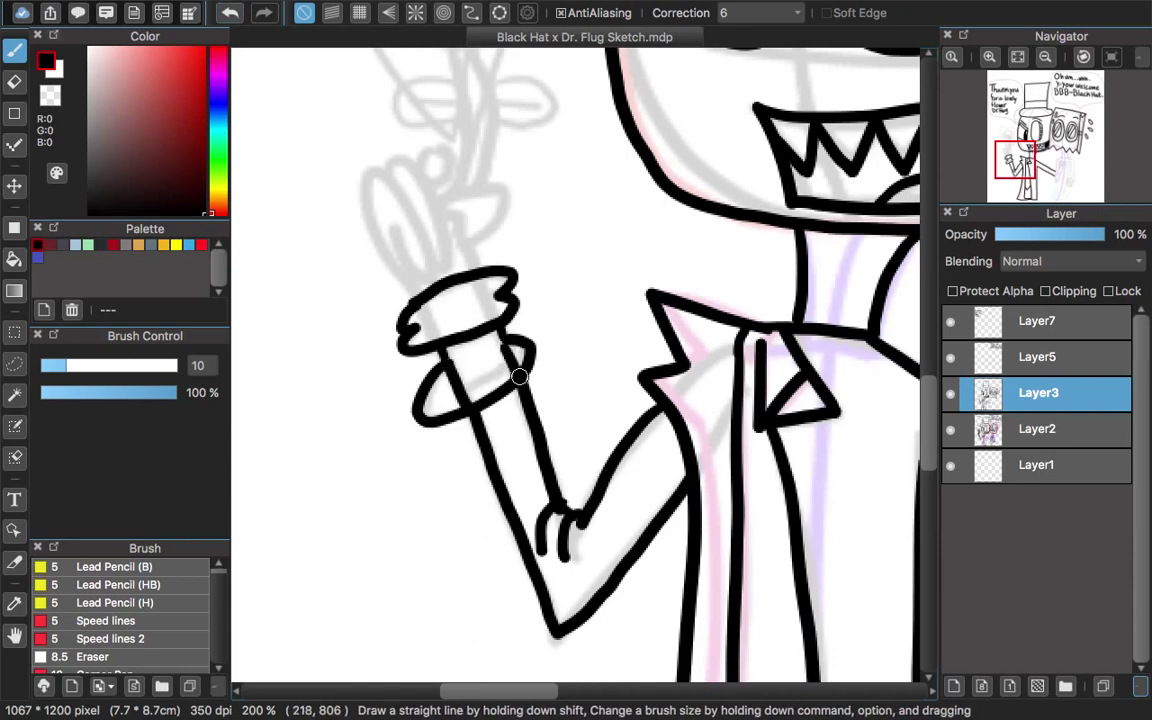
# Ink the raised hand above the ruffled cuff, with two long curled fingers and the thumb
pyautogui.scroll(4, 420, 340)
pyautogui.moveTo(372, 345)
pyautogui.mouseDown()
pyautogui.moveTo(368, 257)
pyautogui.moveTo(382, 330)
pyautogui.mouseUp()
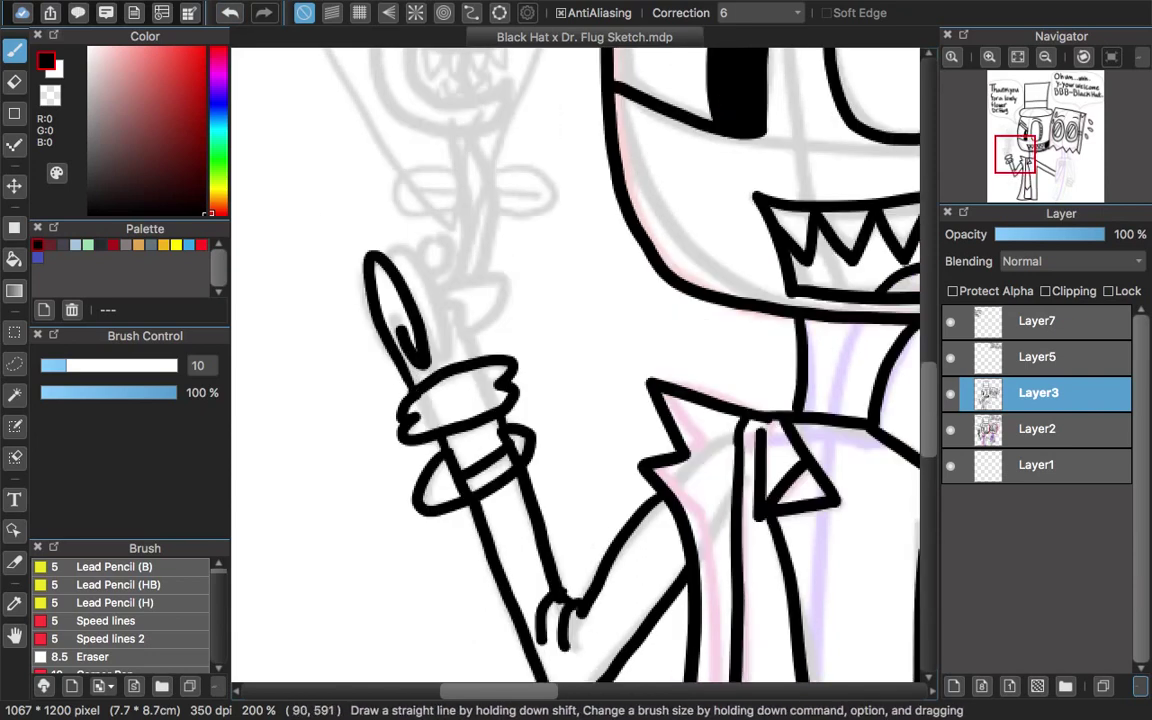
pyautogui.press('super+z')
pyautogui.press('super+equal')
pyautogui.hscroll(-5, 576, 365)
pyautogui.moveTo(452, 345)
pyautogui.mouseDown()
pyautogui.moveTo(463, 193)
pyautogui.moveTo(514, 206)
pyautogui.mouseUp()
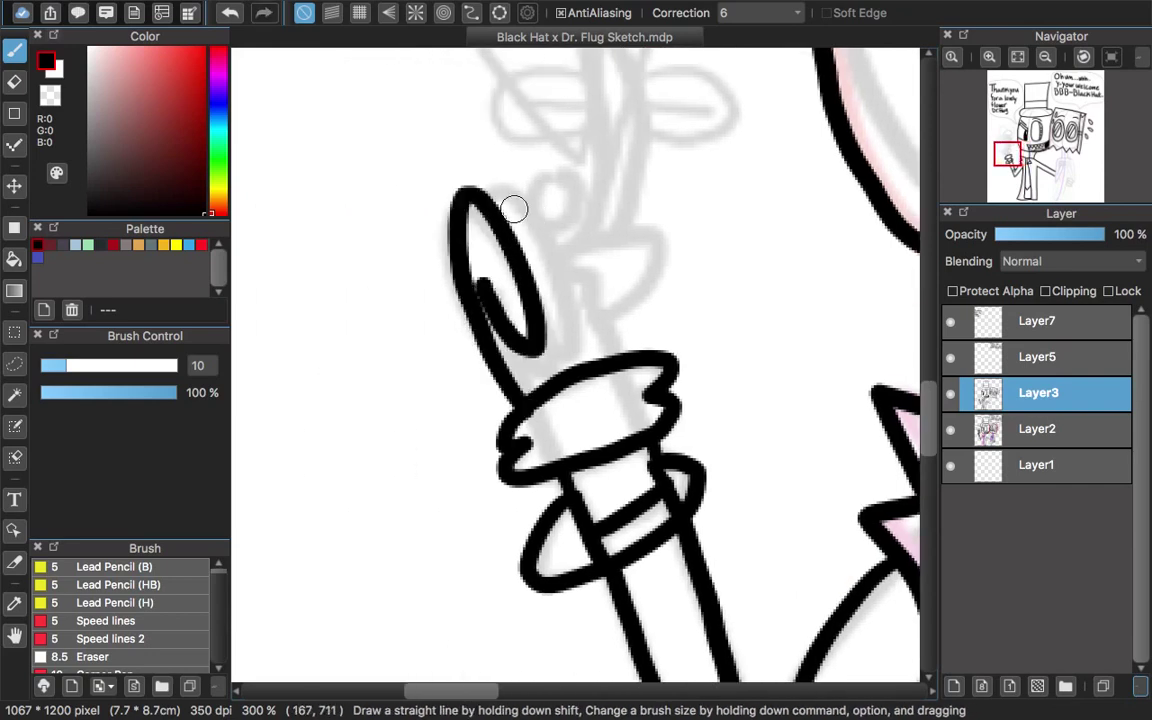
pyautogui.press('super+z')
pyautogui.moveTo(504, 395)
pyautogui.mouseDown()
pyautogui.moveTo(473, 301)
pyautogui.moveTo(566, 249)
pyautogui.moveTo(612, 334)
pyautogui.moveTo(614, 285)
pyautogui.mouseUp()
pyautogui.press('super+z')
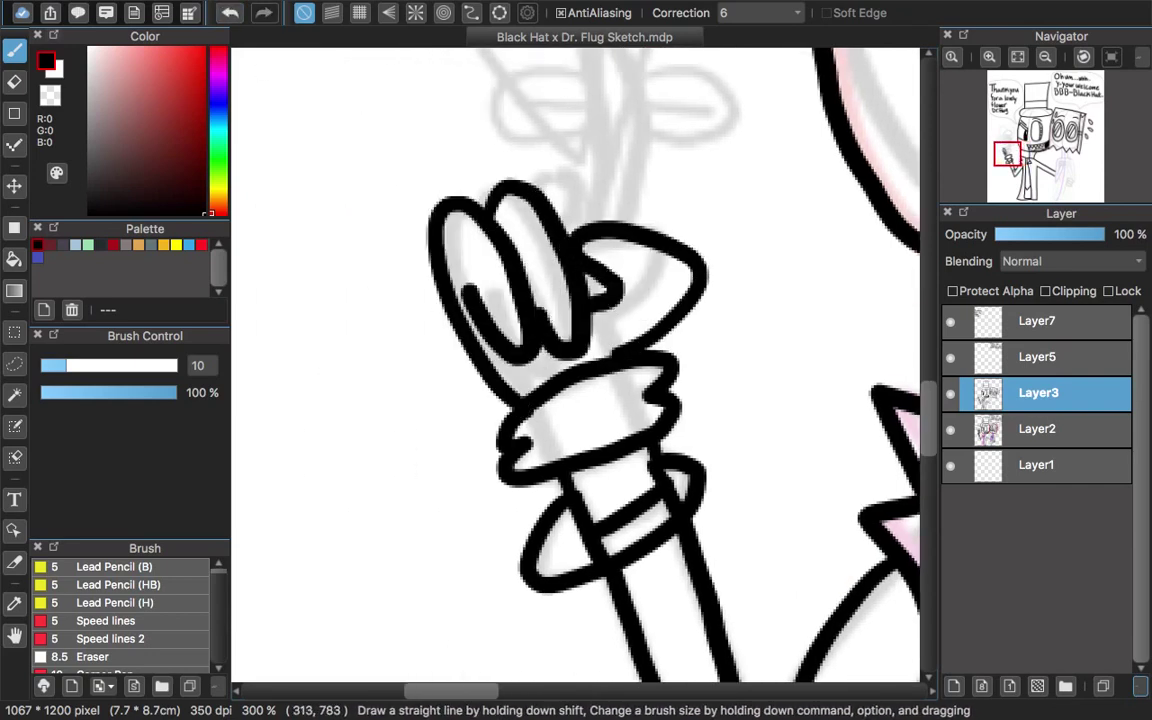
# Ink the heart shape and the flower's round grinning head, using a 5.1 brush for the pointed teeth
pyautogui.scroll(10, 594, 442)
pyautogui.moveTo(540, 298)
pyautogui.mouseDown()
pyautogui.moveTo(617, 190)
pyautogui.moveTo(600, 437)
pyautogui.moveTo(556, 345)
pyautogui.mouseUp()
pyautogui.moveTo(589, 183)
pyautogui.mouseDown()
pyautogui.moveTo(566, 561)
pyautogui.moveTo(761, 193)
pyautogui.moveTo(708, 382)
pyautogui.mouseUp()
pyautogui.scroll(-2, 745, 259)
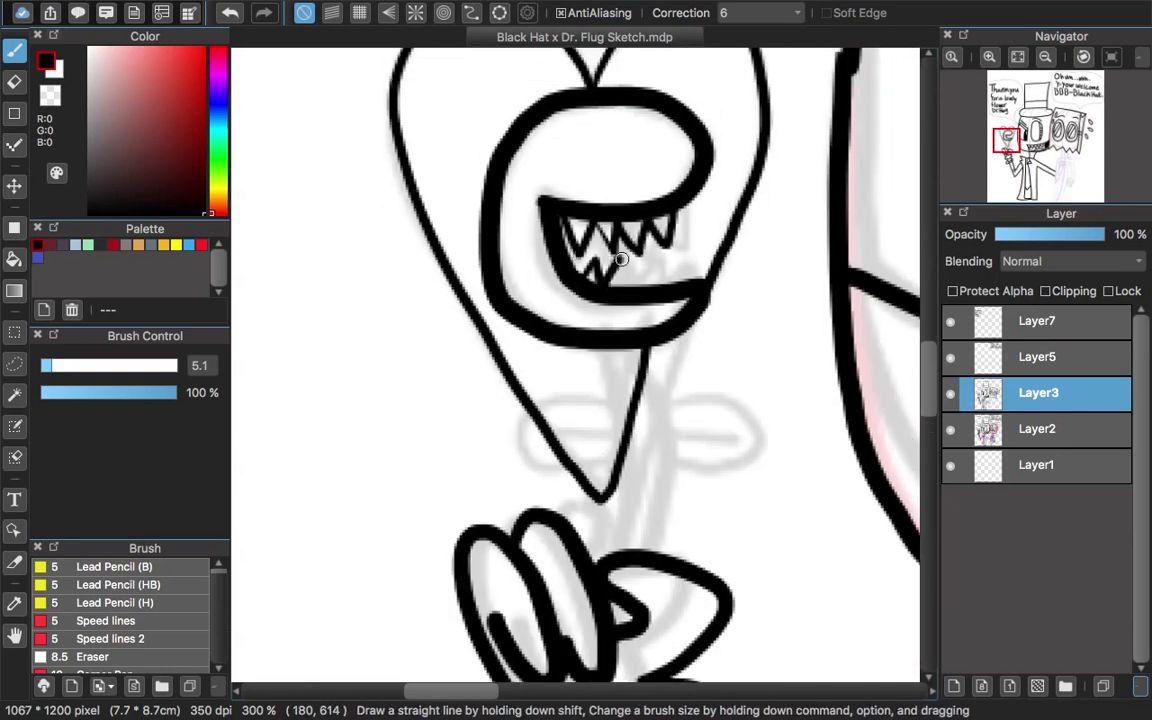
# Ink the flower's stem down to the hand and a leaf on each side with a 9.8 brush
pyautogui.scroll(-2, 913, 369)
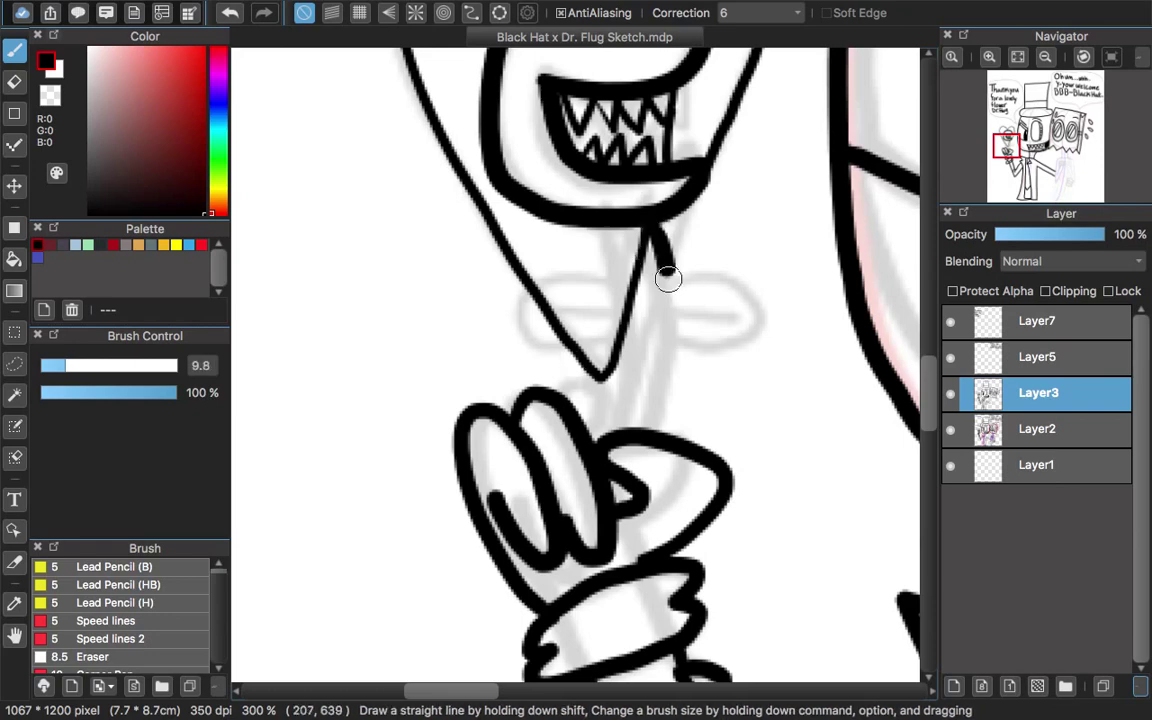
pyautogui.moveTo(668, 278); pyautogui.dragTo(660, 430)
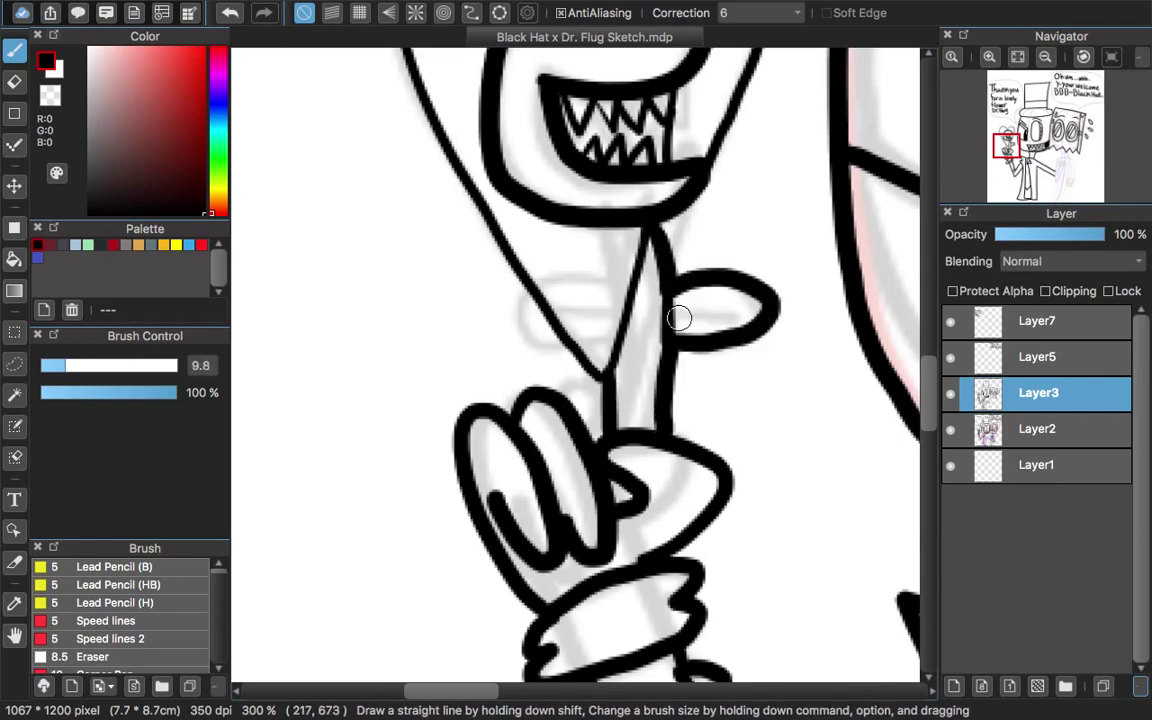
pyautogui.click(229, 12)
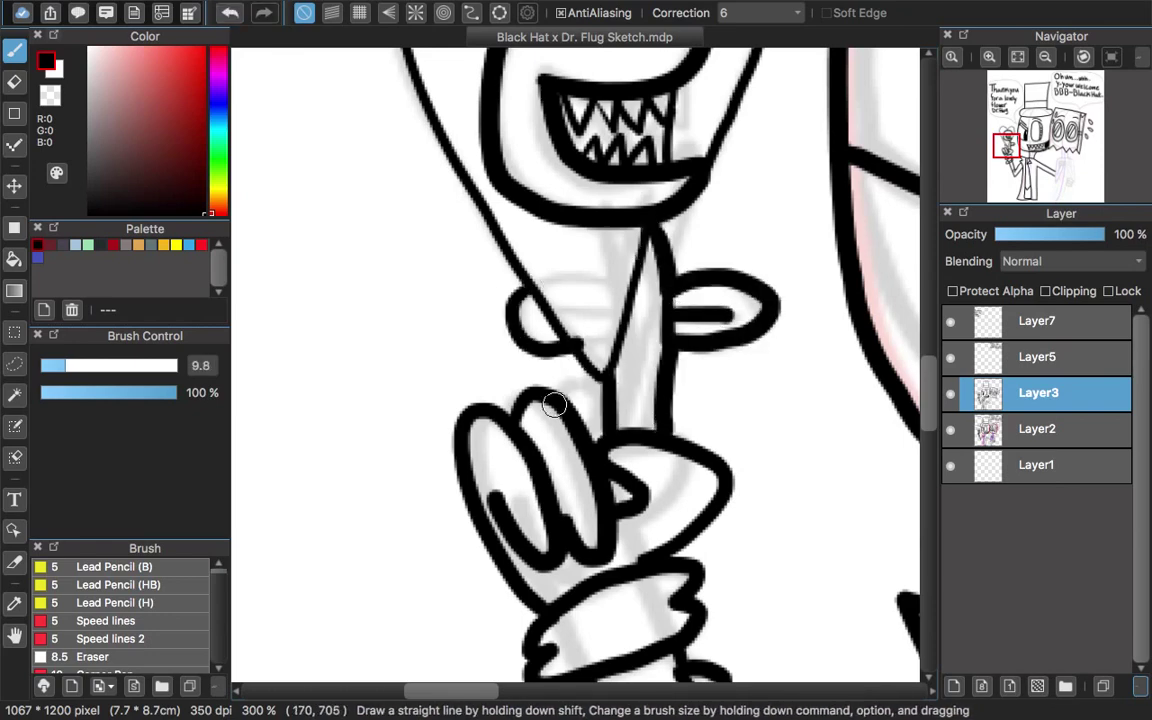
# Ink both sides of Flug's neck and the shoulder nearest Black Hat, curving down to meet the outstretched arm
pyautogui.scroll(-2, 651, 416)
pyautogui.scroll(-6, 600, 350)
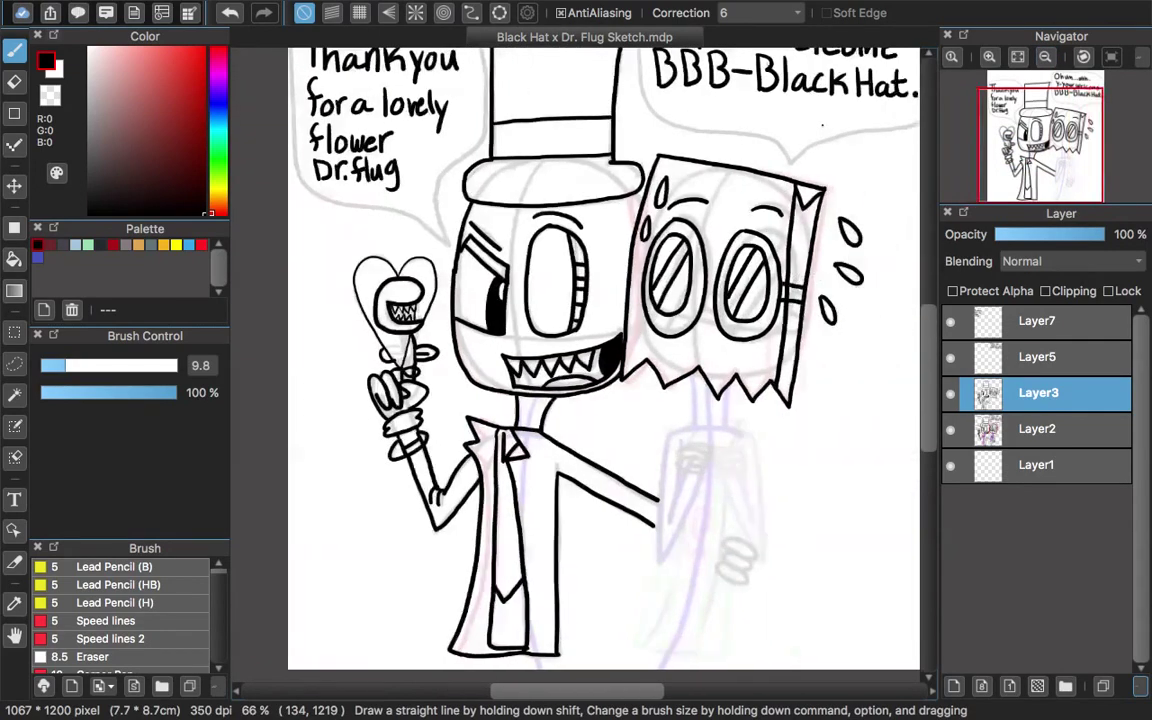
pyautogui.hscroll(2, 600, 350)
pyautogui.scroll(5, 726, 119)
pyautogui.scroll(3, 663, 108)
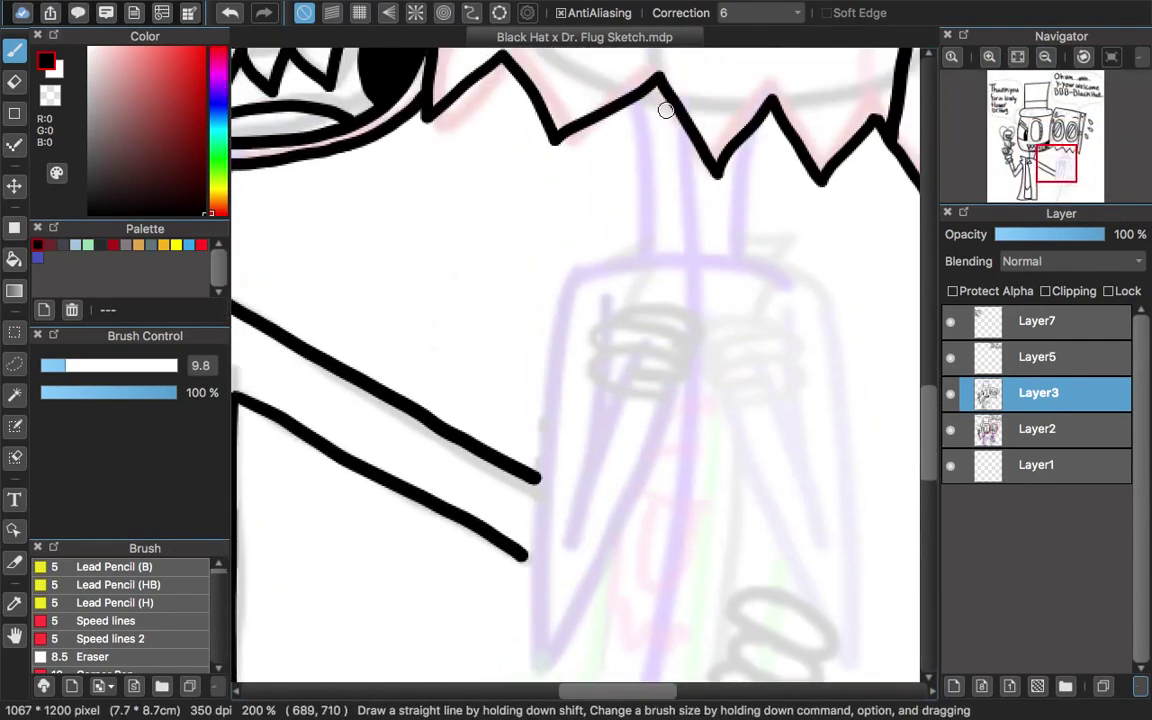
pyautogui.scroll(-3, 575, 360)
pyautogui.moveTo(535, 152)
pyautogui.mouseDown()
pyautogui.moveTo(540, 360)
pyautogui.moveTo(584, 509)
pyautogui.mouseUp()
pyautogui.press('super+z')
pyautogui.moveTo(658, 153)
pyautogui.mouseDown()
pyautogui.moveTo(540, 352)
pyautogui.moveTo(504, 463)
pyautogui.mouseUp()
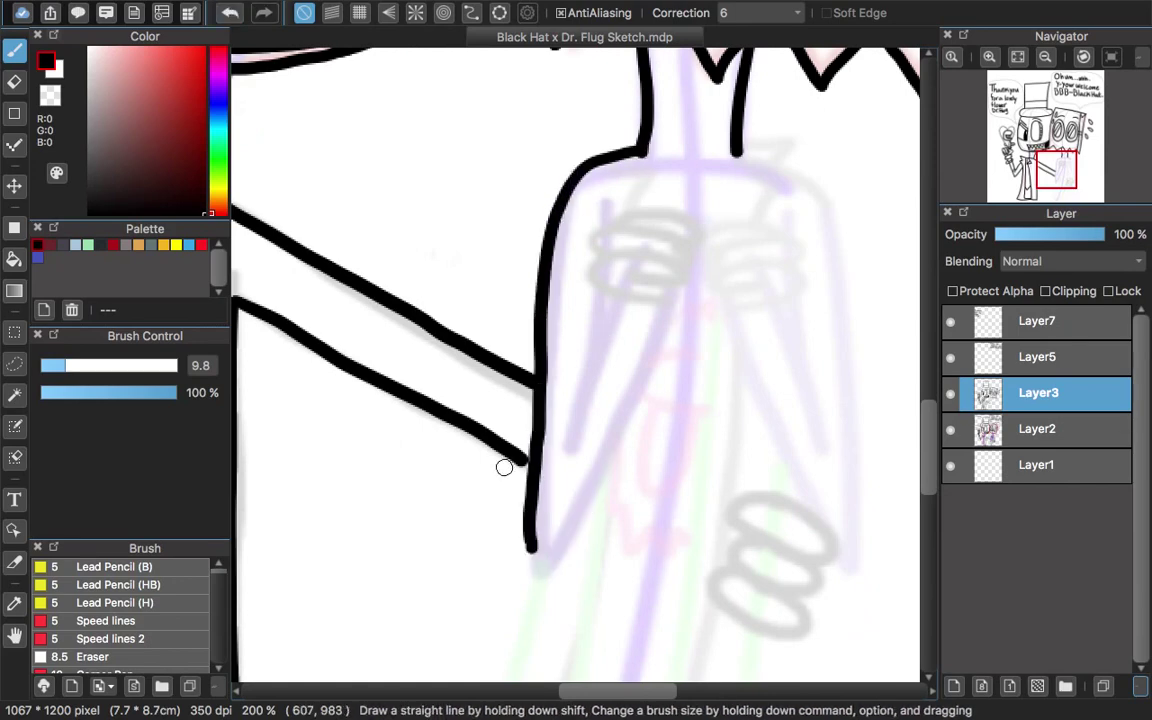
pyautogui.press('super+z')
pyautogui.moveTo(645, 150)
pyautogui.mouseDown()
pyautogui.moveTo(543, 366)
pyautogui.moveTo(540, 432)
pyautogui.mouseUp()
pyautogui.scroll(-2, 472, 238)
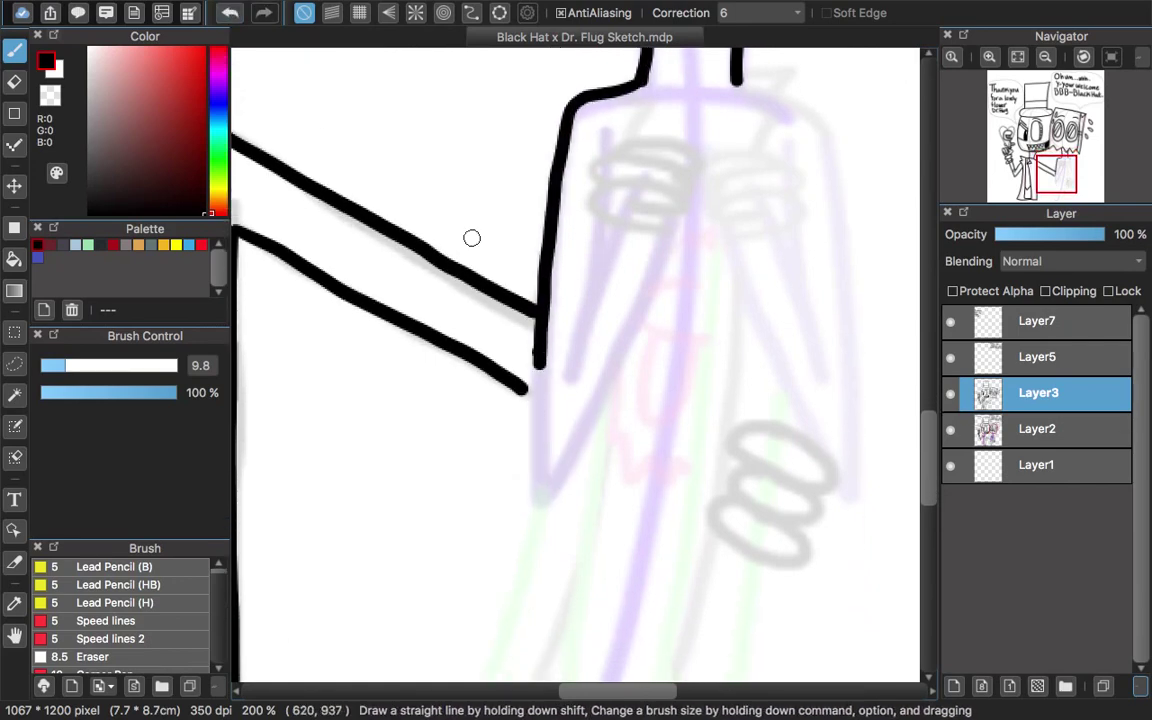
# Extend Flug's outer sleeve edge down to the pointed elbow and ink the forearm's inner edge rising from it
pyautogui.scroll(-3, 486, 267)
pyautogui.moveTo(542, 255); pyautogui.dragTo(543, 392)
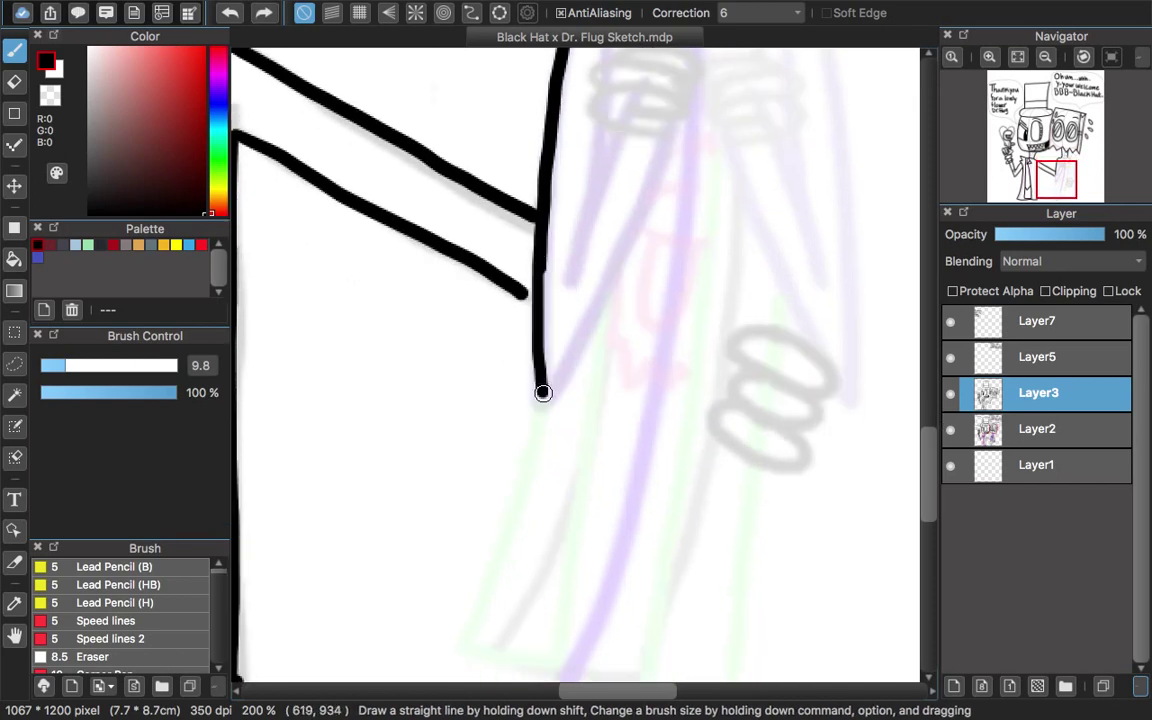
pyautogui.moveTo(643, 212); pyautogui.dragTo(540, 390)
# Ink the stacked curled fingers of Flug's fist nearest Black Hat, plus the forearm's other edge and the sleeve crease
pyautogui.scroll(5, 905, 352)
pyautogui.moveTo(663, 291); pyautogui.dragTo(679, 250)
pyautogui.press('super+z')
pyautogui.press('super+z')
pyautogui.press('super+plus')
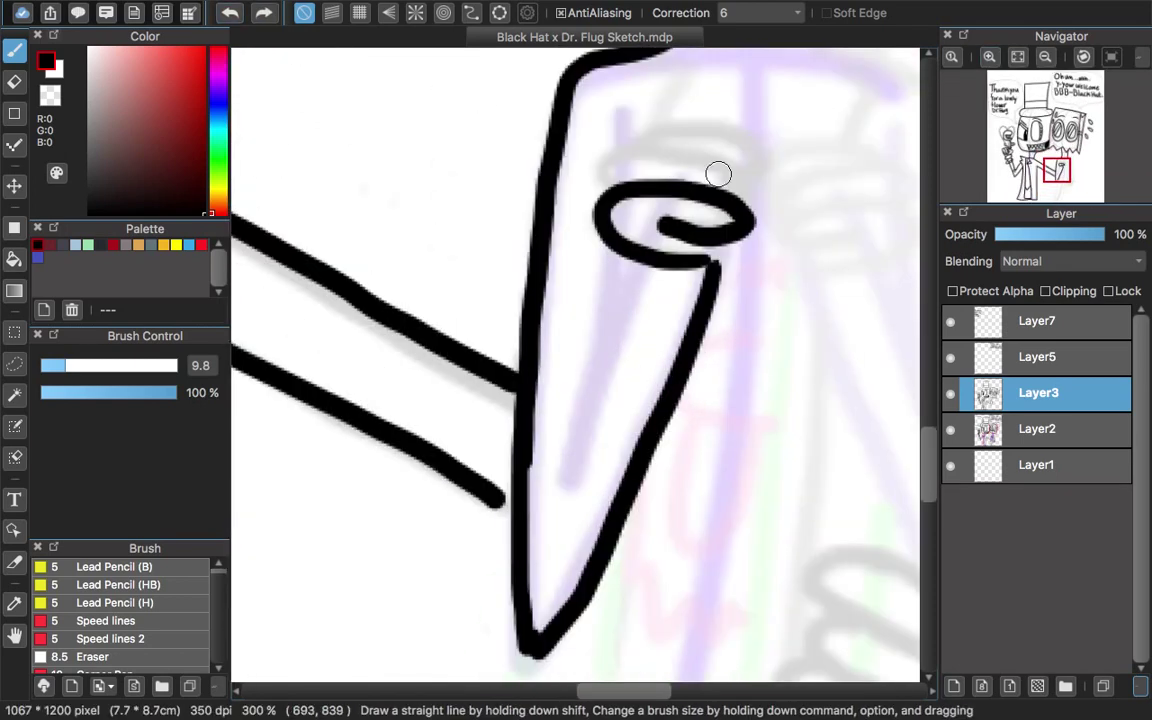
pyautogui.moveTo(614, 151)
pyautogui.mouseDown()
pyautogui.moveTo(607, 129)
pyautogui.moveTo(663, 252)
pyautogui.moveTo(570, 485)
pyautogui.mouseUp()
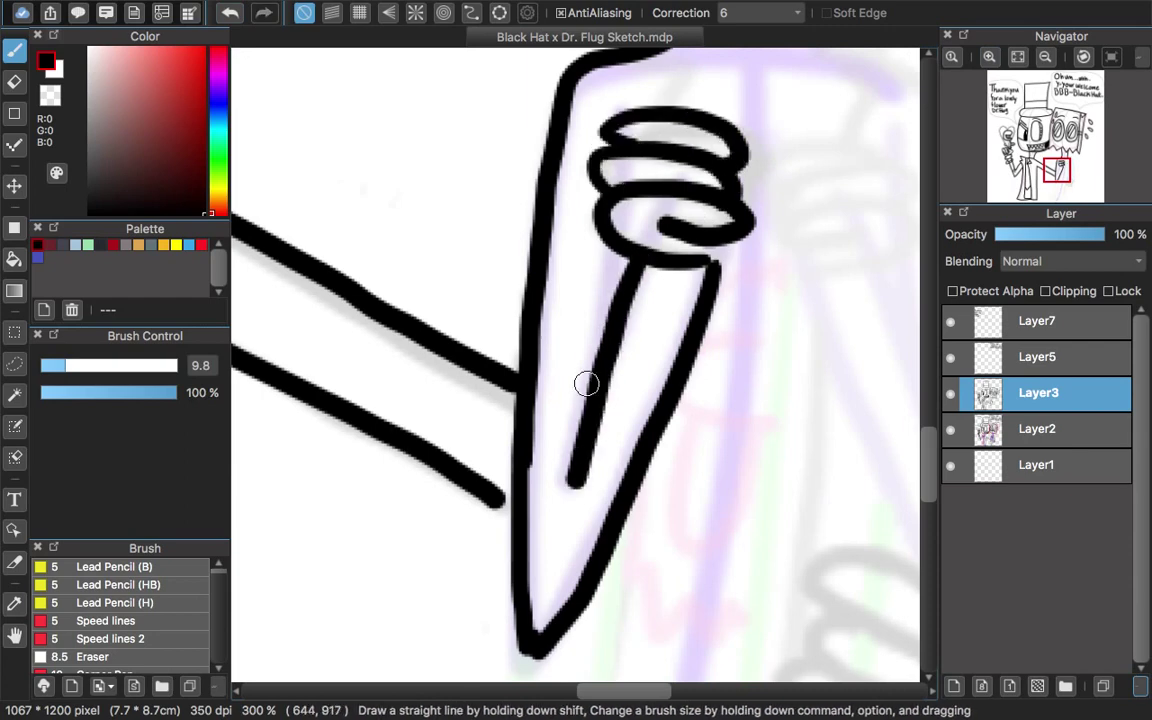
pyautogui.moveTo(597, 362); pyautogui.dragTo(575, 250)
# Ink Flug's other shoulder, outer sleeve and lower forearm edge from the pointed elbow, trimming the line's upper end with the eraser
pyautogui.hscroll(5, 575, 365)
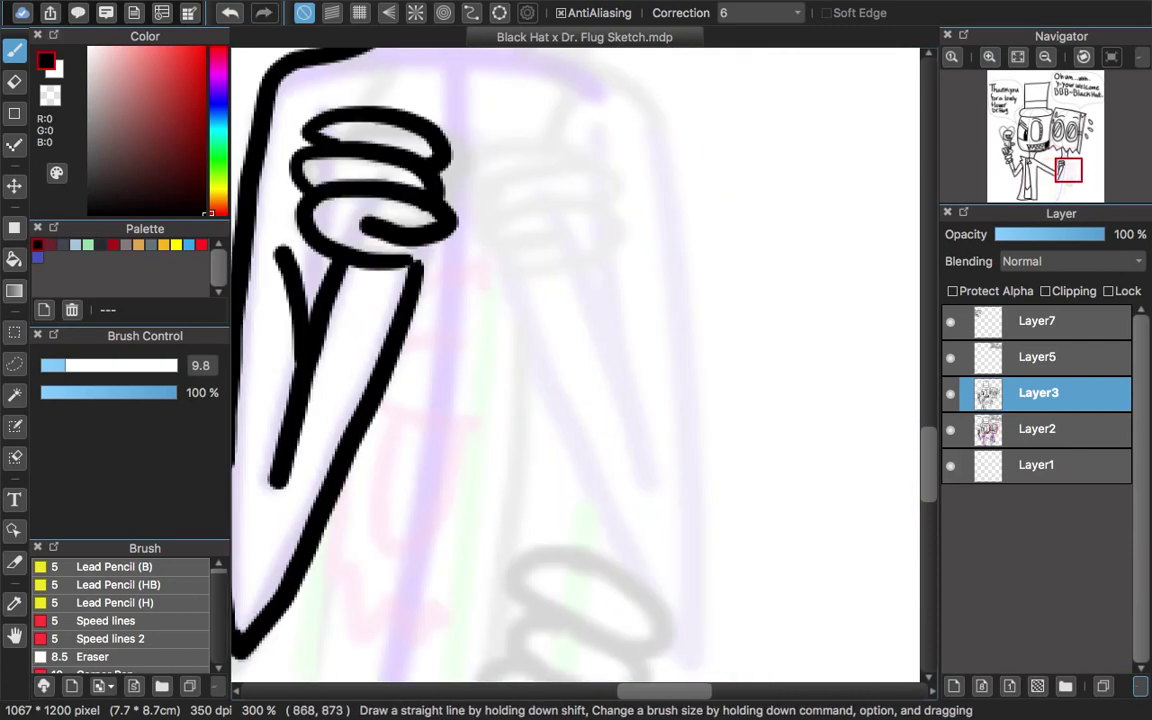
pyautogui.scroll(2, 575, 365)
pyautogui.moveTo(524, 60)
pyautogui.mouseDown()
pyautogui.moveTo(586, 108)
pyautogui.moveTo(665, 218)
pyautogui.mouseUp()
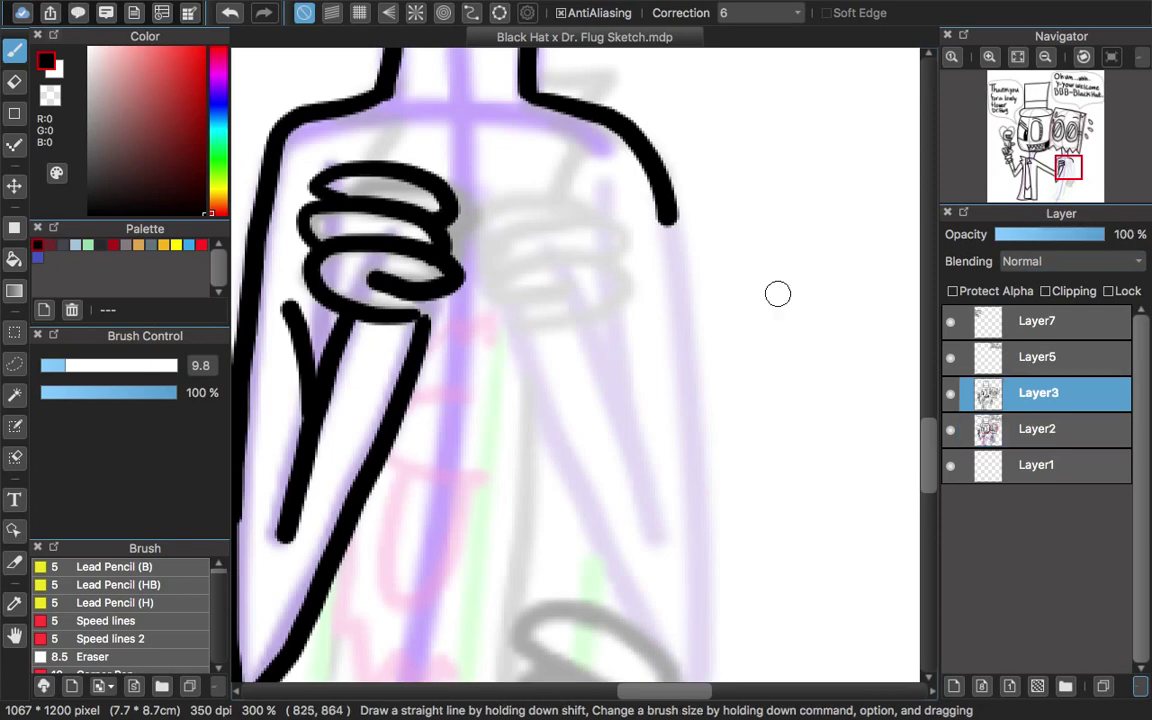
pyautogui.scroll(-3, 778, 293)
pyautogui.moveTo(672, 100)
pyautogui.mouseDown()
pyautogui.moveTo(710, 553)
pyautogui.moveTo(466, 188)
pyautogui.moveTo(526, 205)
pyautogui.mouseUp()
pyautogui.press('super+z')
pyautogui.press('e')
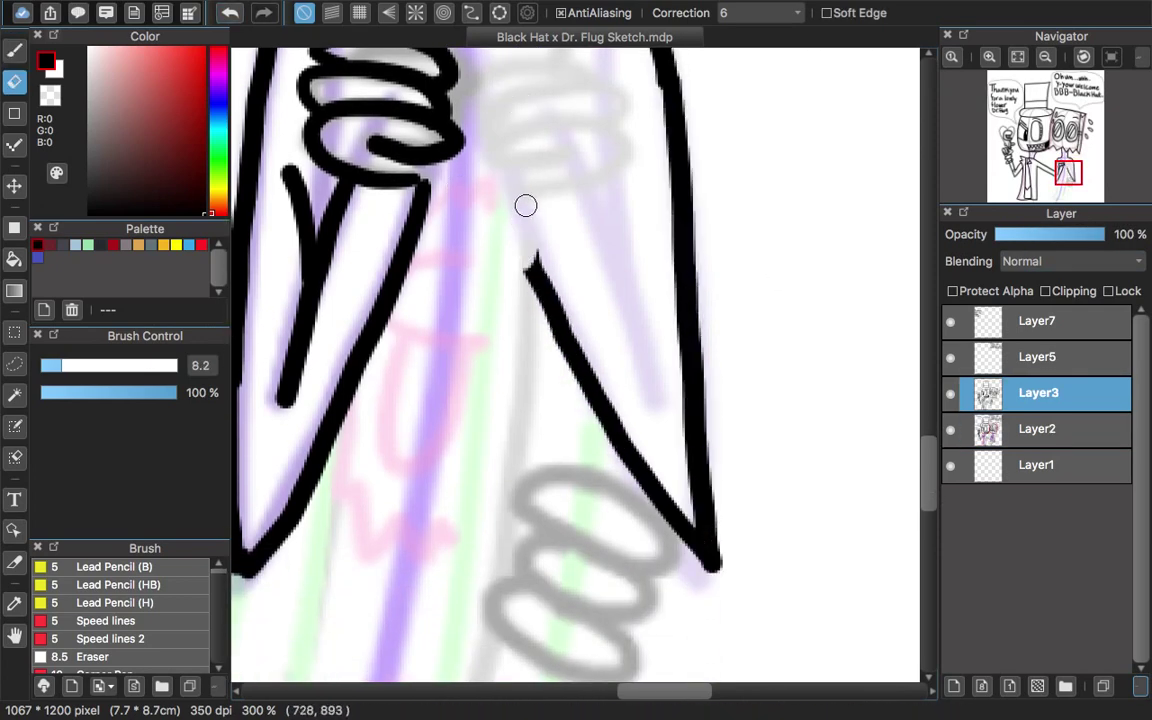
pyautogui.press('b')
# Ink the short line from Flug's neck to the finished fist and the stacked curled fingers of his second fist
pyautogui.scroll(5, 543, 398)
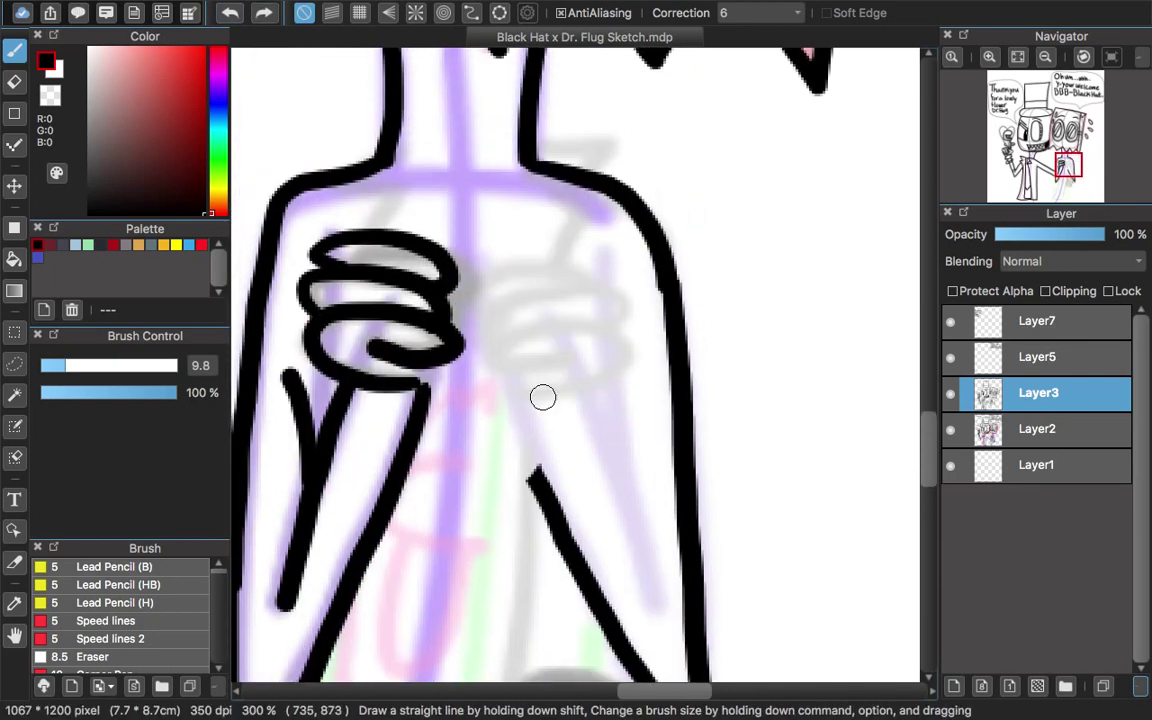
pyautogui.moveTo(379, 149); pyautogui.dragTo(468, 172)
pyautogui.press('super+z')
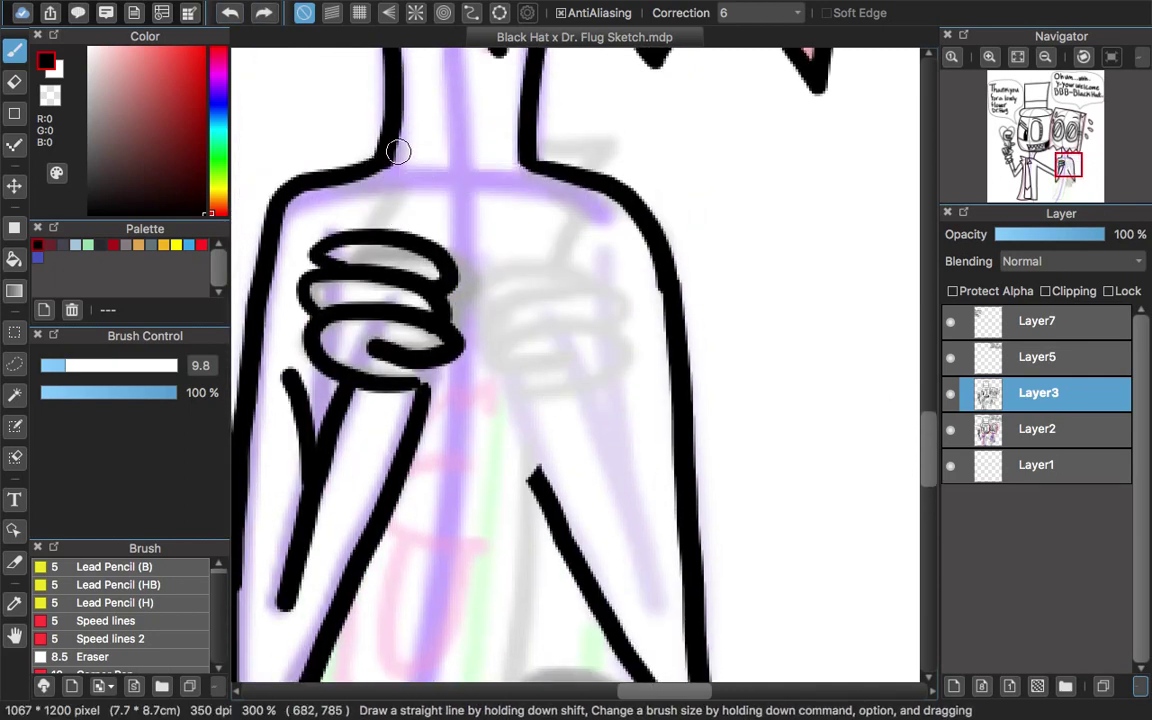
pyautogui.moveTo(510, 405); pyautogui.dragTo(535, 319)
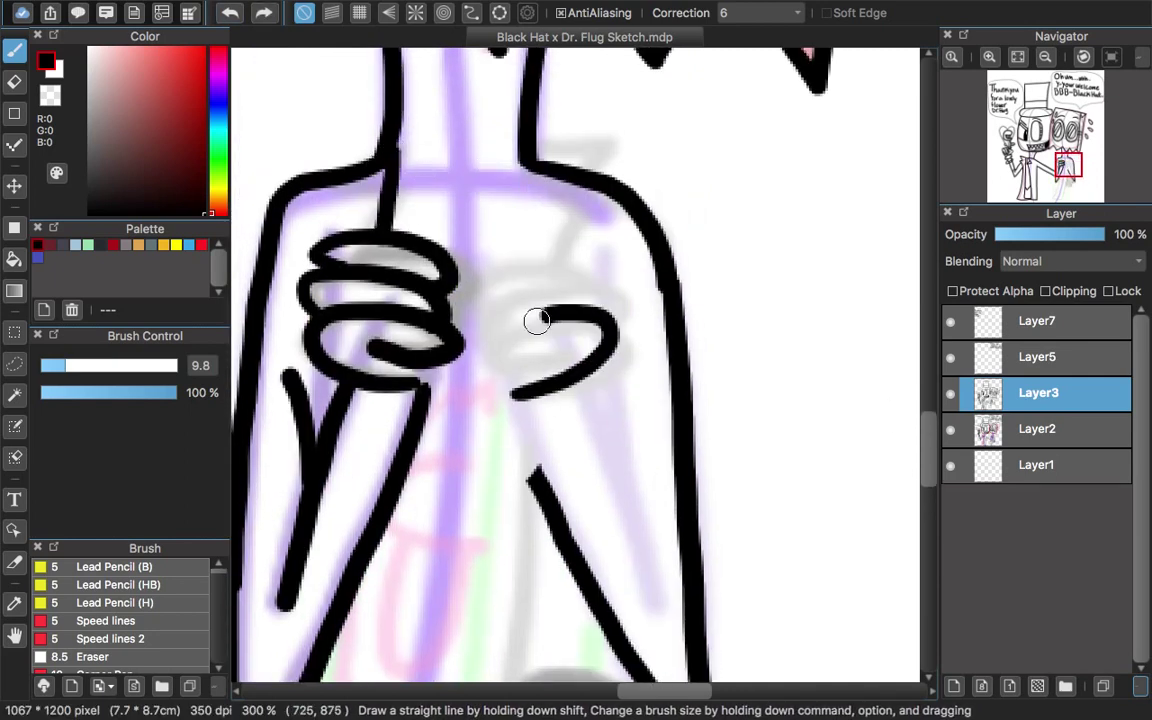
pyautogui.press('super+z')
pyautogui.moveTo(510, 405)
pyautogui.mouseDown()
pyautogui.moveTo(544, 326)
pyautogui.moveTo(602, 324)
pyautogui.mouseUp()
pyautogui.moveTo(492, 322); pyautogui.dragTo(581, 278)
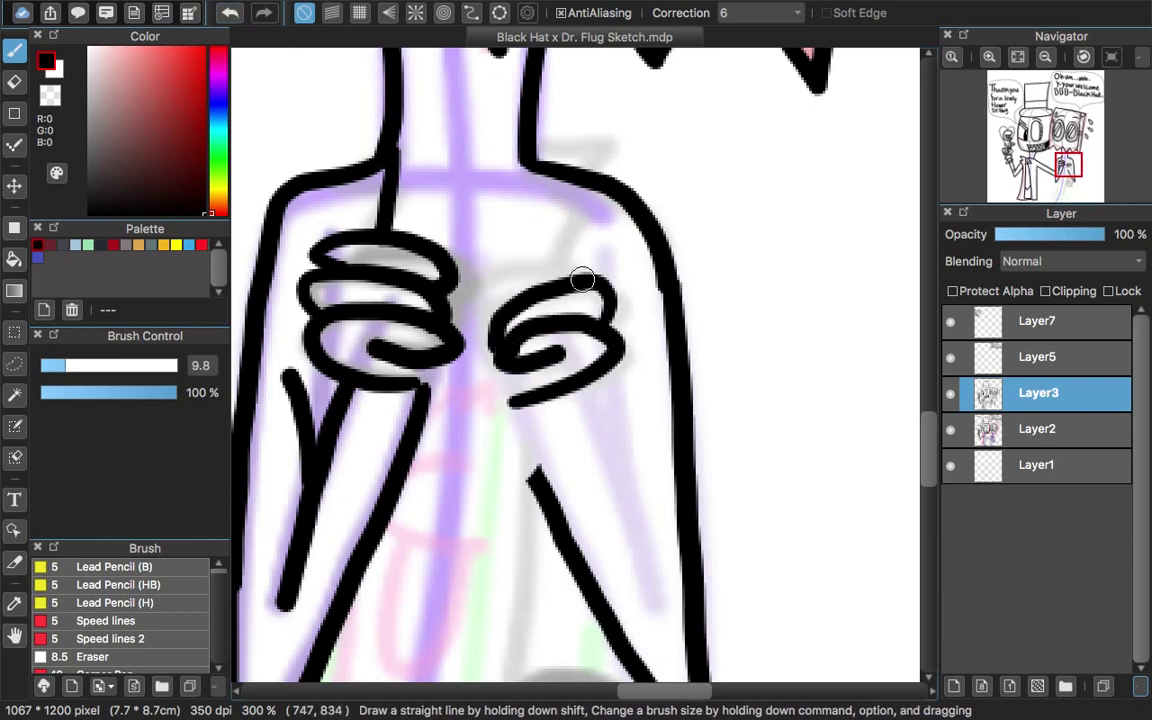
pyautogui.moveTo(540, 215); pyautogui.dragTo(435, 300)
# Ink the second forearm's two edges down from the fist and add the short sleeve crease beside it
pyautogui.scroll(-3, 890, 270)
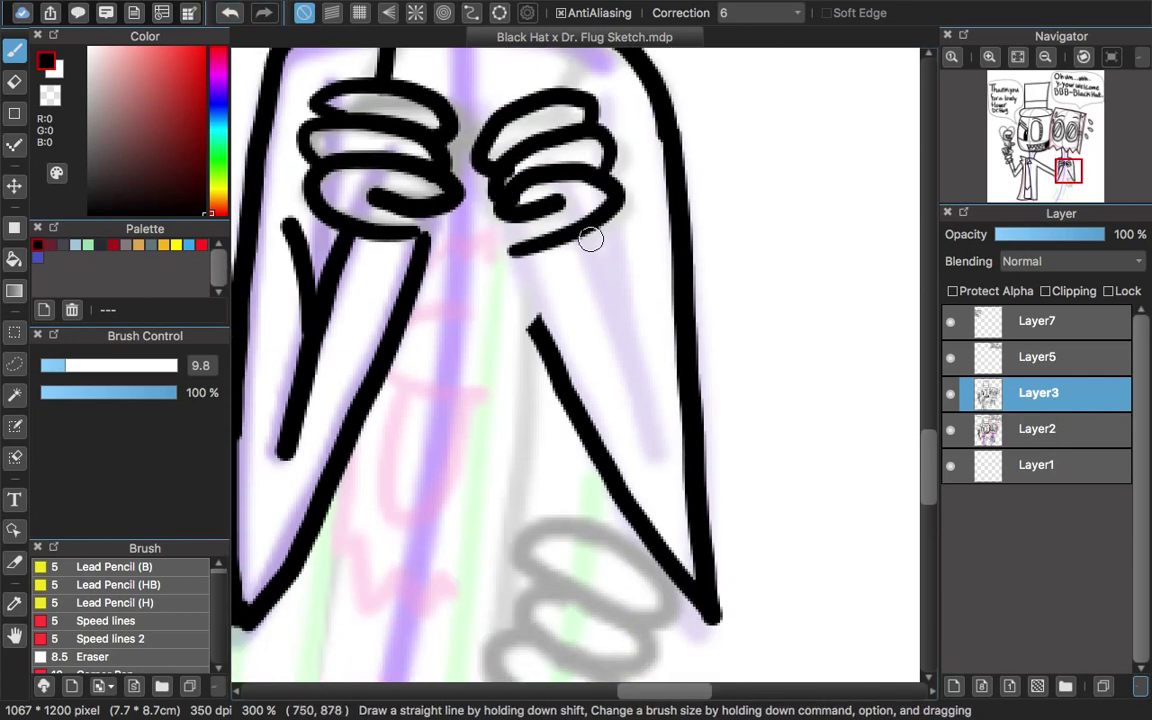
pyautogui.moveTo(589, 237)
pyautogui.mouseDown()
pyautogui.moveTo(640, 386)
pyautogui.moveTo(613, 403)
pyautogui.mouseUp()
pyautogui.moveTo(508, 250); pyautogui.dragTo(537, 329)
pyautogui.scroll(2, 537, 329)
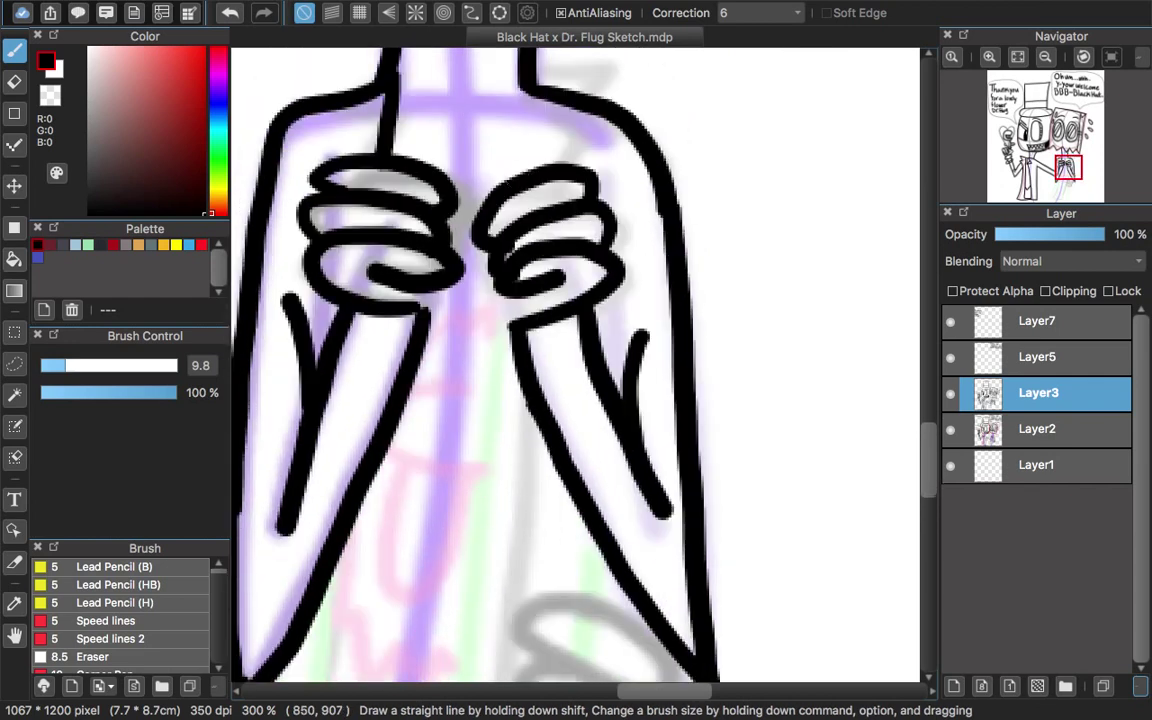
# Ink the collar line across Flug's neck and the short zigzag edge between his two forearms
pyautogui.scroll(3, 902, 398)
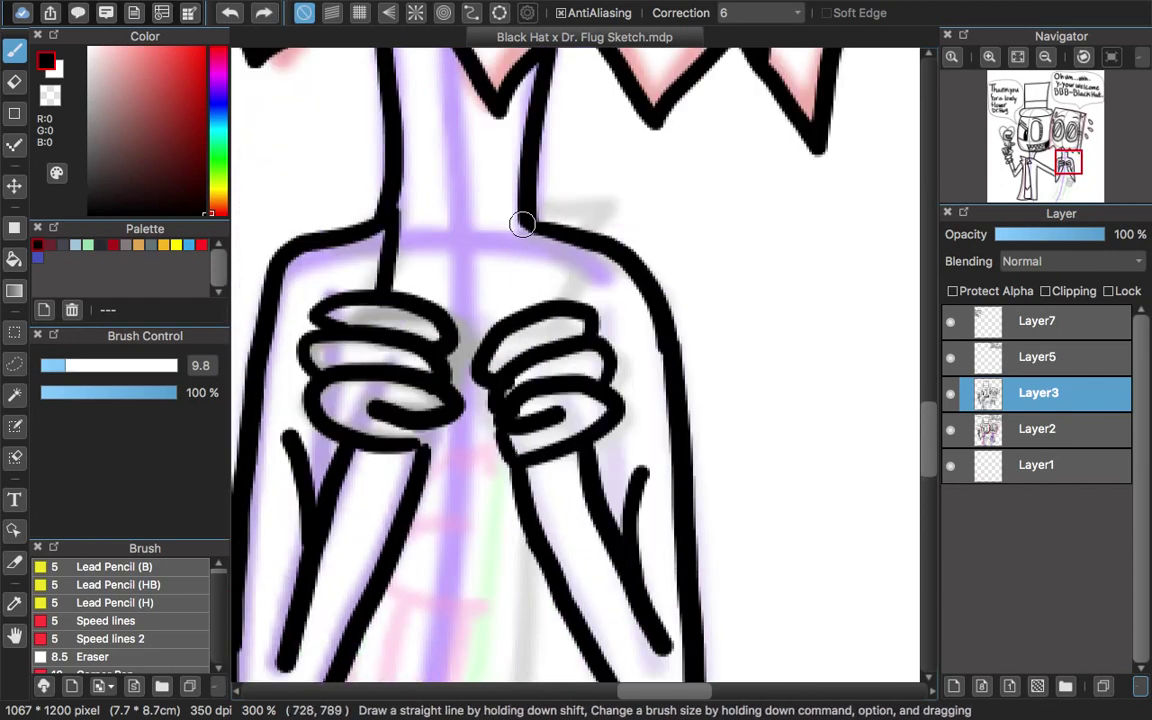
pyautogui.moveTo(400, 203)
pyautogui.mouseDown()
pyautogui.moveTo(460, 229)
pyautogui.moveTo(460, 240)
pyautogui.mouseUp()
pyautogui.scroll(-6, 918, 360)
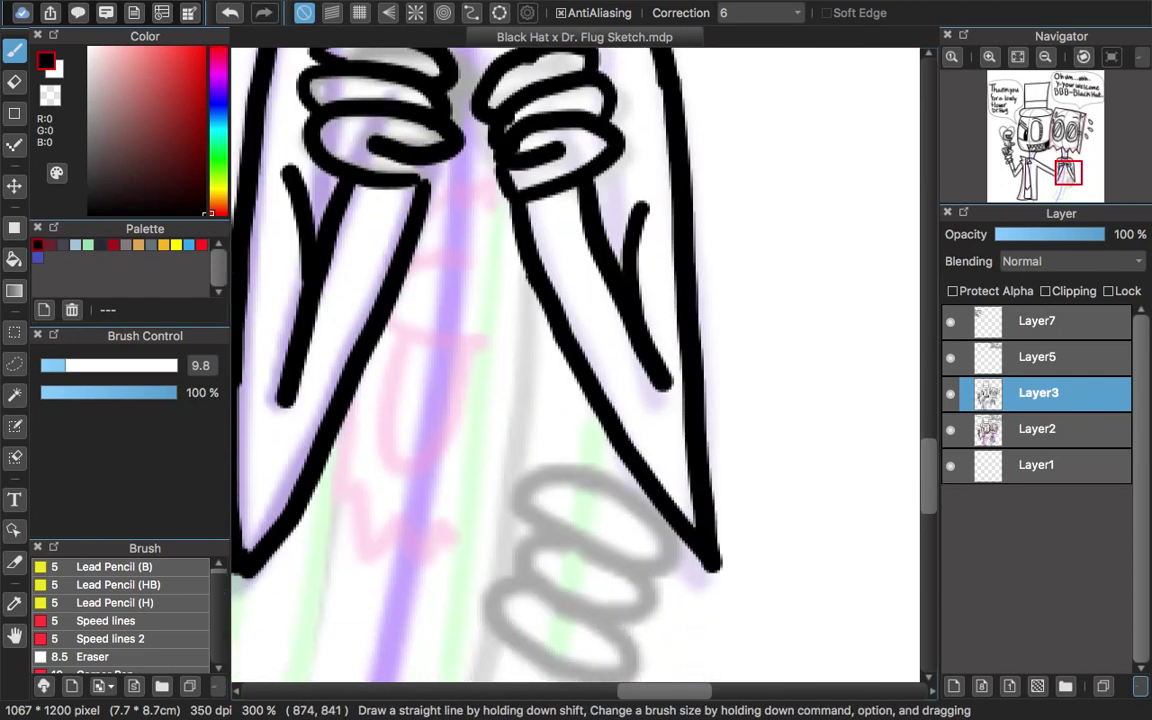
pyautogui.moveTo(418, 183); pyautogui.dragTo(488, 207)
# Ink the inner edge of Flug's coat panel from below the fist down to the bottom corner of its hem
pyautogui.scroll(-2, 913, 452)
pyautogui.moveTo(509, 113); pyautogui.dragTo(470, 305)
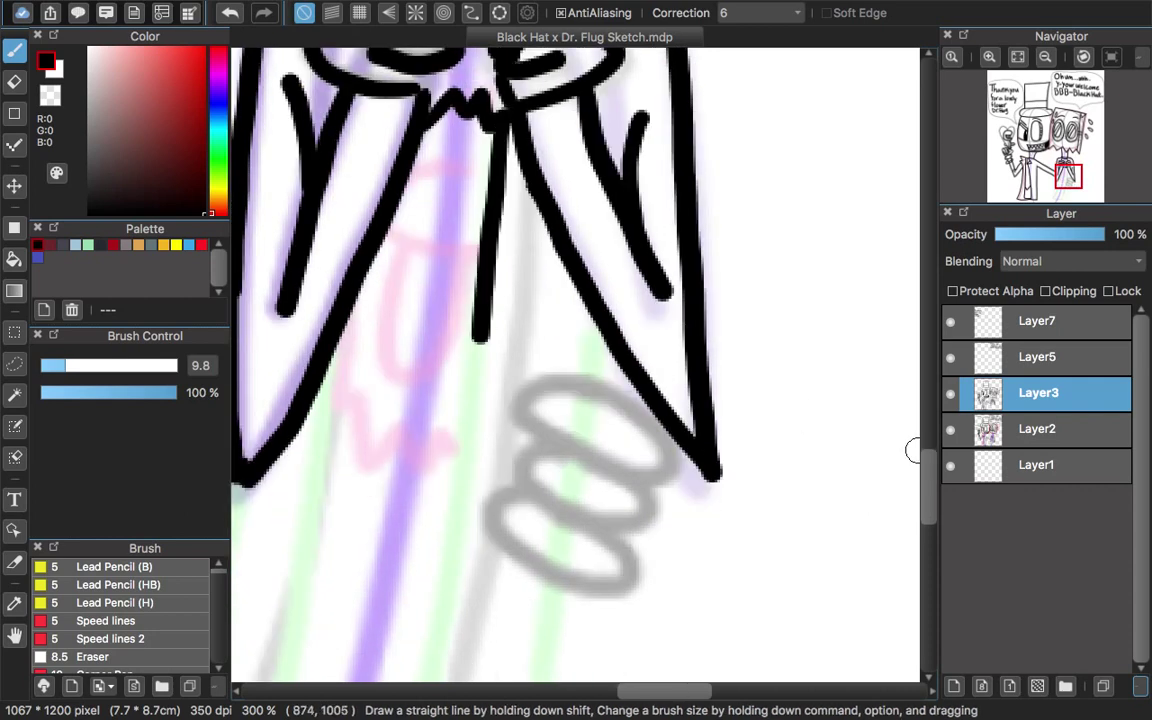
pyautogui.scroll(-6, 918, 450)
pyautogui.moveTo(478, 60); pyautogui.dragTo(452, 273)
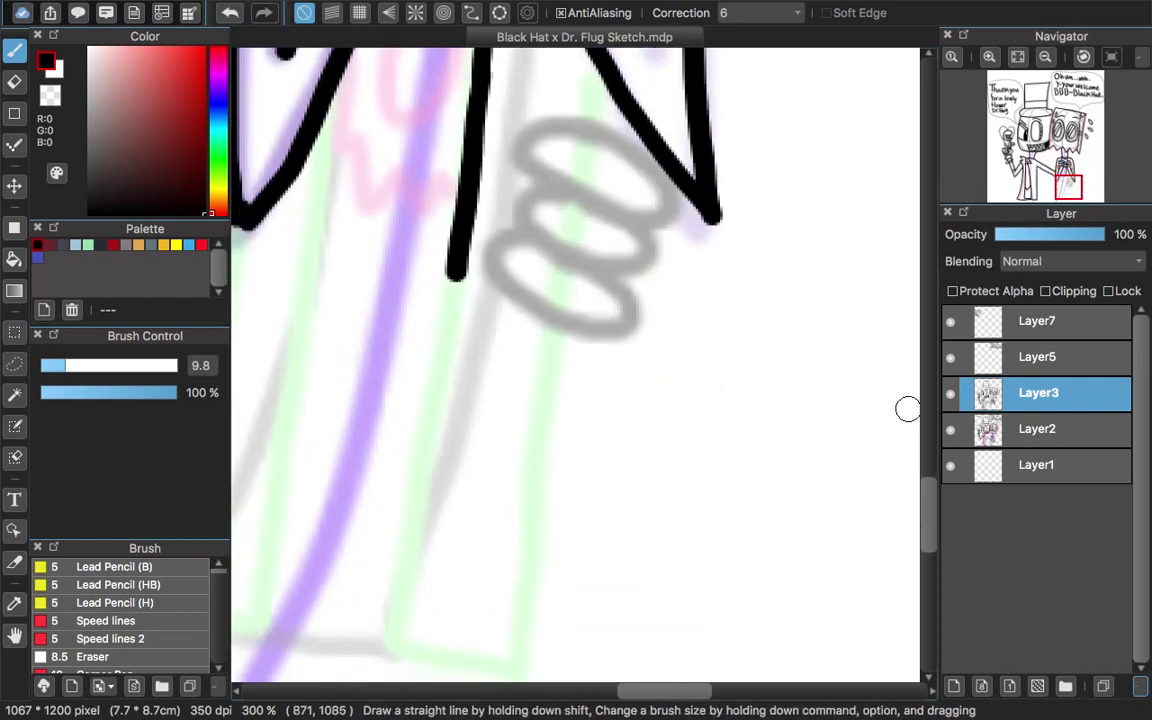
pyautogui.scroll(-5, 907, 408)
pyautogui.moveTo(450, 95); pyautogui.dragTo(410, 398)
# Ink the three stacked oval fingers of Black Hat's hand gripping Flug's side
pyautogui.scroll(5, 904, 483)
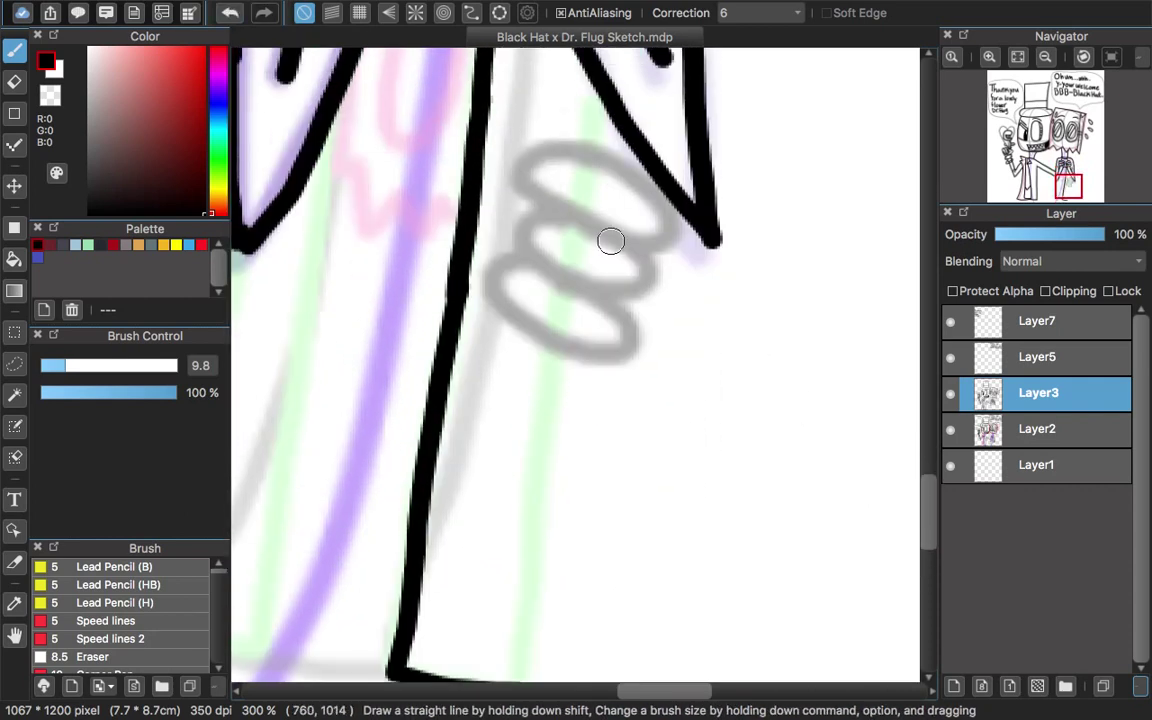
pyautogui.moveTo(600, 155); pyautogui.dragTo(563, 211)
pyautogui.moveTo(537, 279); pyautogui.dragTo(638, 334)
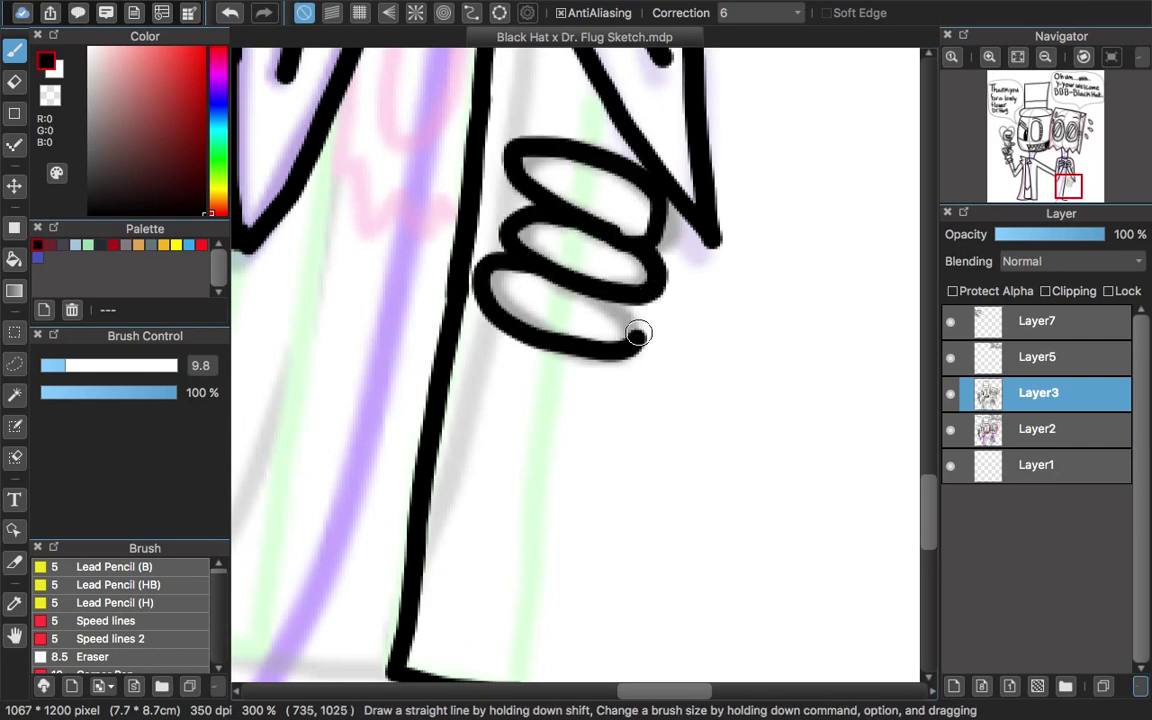
# Ink the coat panel's outer edge above and below Black Hat's fingers, down to the finished hem
pyautogui.scroll(-6, 595, 155)
pyautogui.moveTo(553, 135); pyautogui.dragTo(520, 485)
pyautogui.press('super+z')
pyautogui.hscroll(-5, 884, 517)
pyautogui.scroll(5, 884, 517)
pyautogui.scroll(-3, 700, 350)
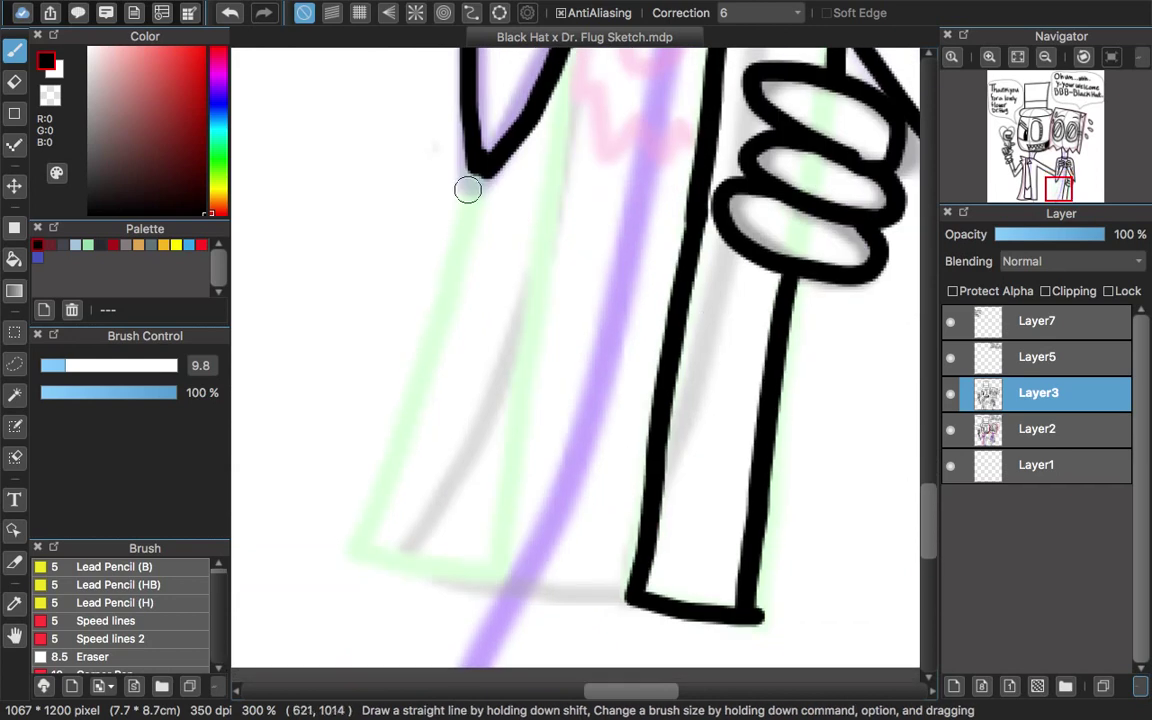
pyautogui.moveTo(478, 178); pyautogui.dragTo(396, 532)
pyautogui.press('super+z')
pyautogui.moveTo(470, 170); pyautogui.dragTo(370, 495)
pyautogui.press('super+z')
pyautogui.press('super+minus')
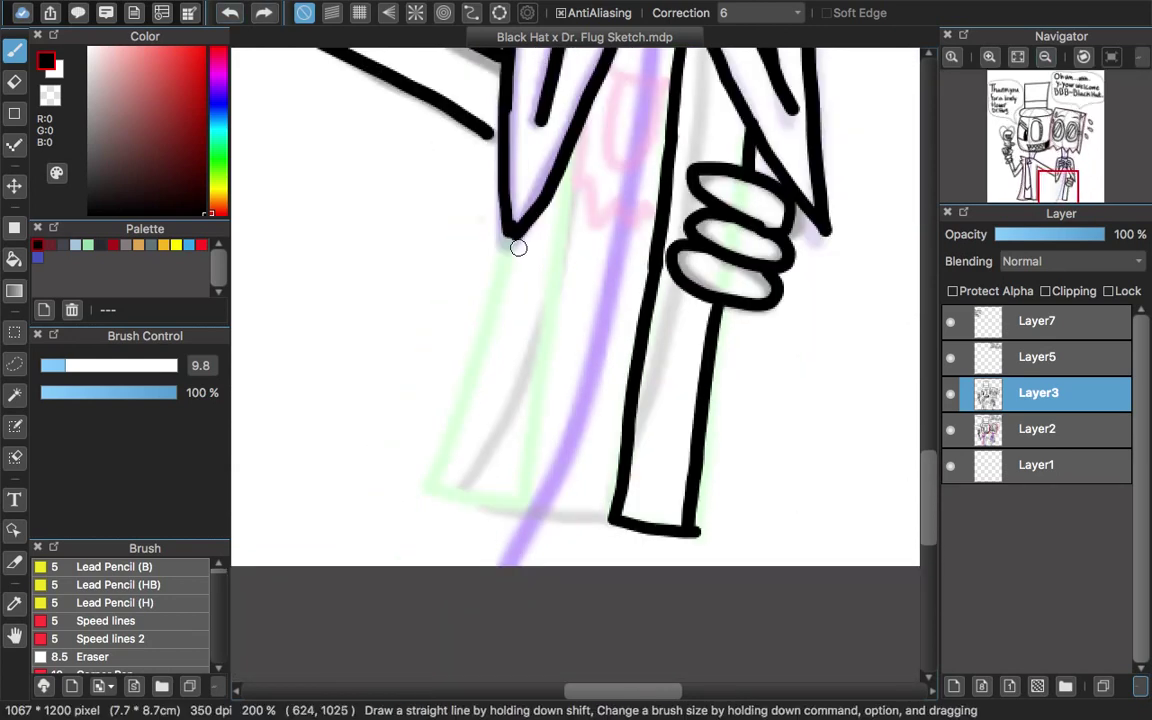
pyautogui.moveTo(517, 244)
pyautogui.mouseDown()
pyautogui.moveTo(480, 304)
pyautogui.moveTo(474, 510)
pyautogui.mouseUp()
pyautogui.press('super+z')
# Ink Flug's second coat panel below the other elbow, with its slanted outer edge, straight hem and inner edge
pyautogui.scroll(-2, 563, 207)
pyautogui.moveTo(570, 126); pyautogui.dragTo(552, 467)
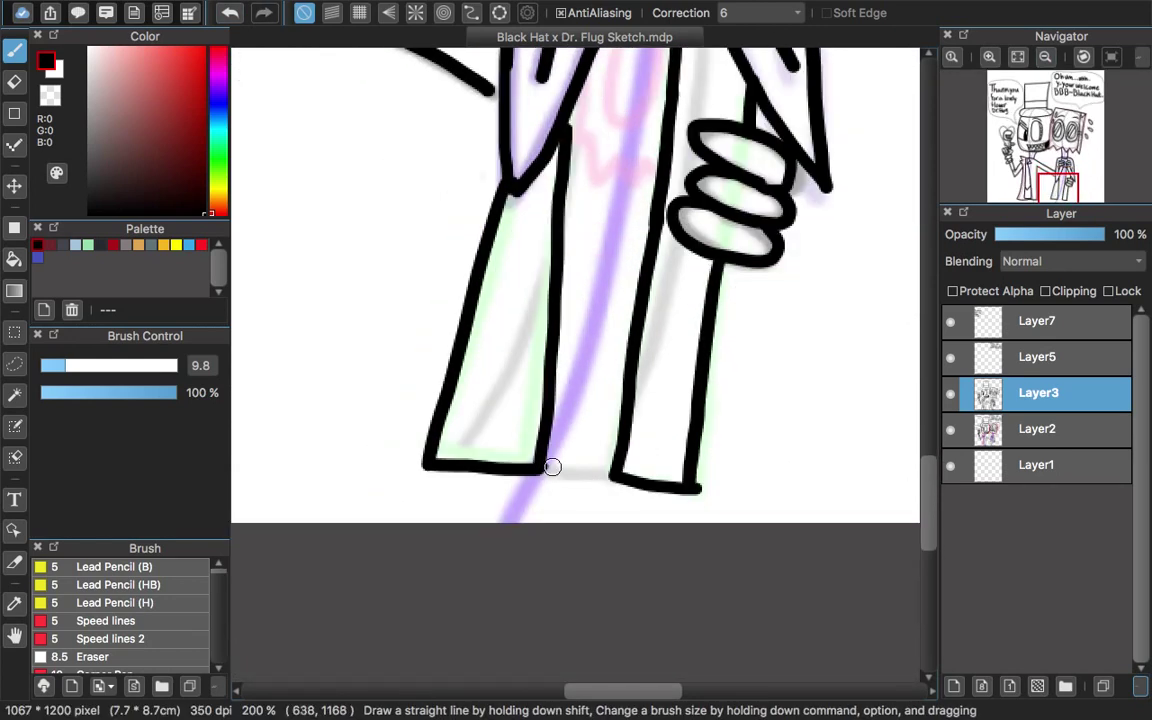
# Ink the jagged hem of Flug's shirt, the two curved bands across it and the rounded shape beneath them
pyautogui.scroll(5, 640, 400)
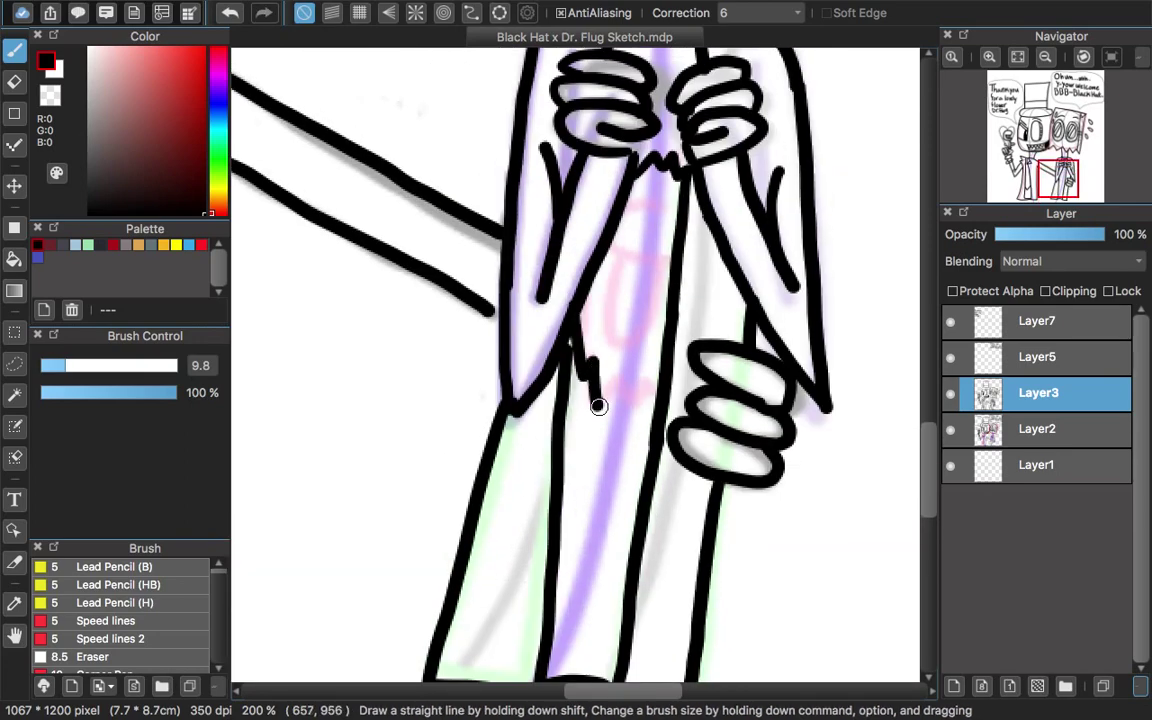
pyautogui.moveTo(598, 406); pyautogui.dragTo(655, 392)
pyautogui.press('super+plus')
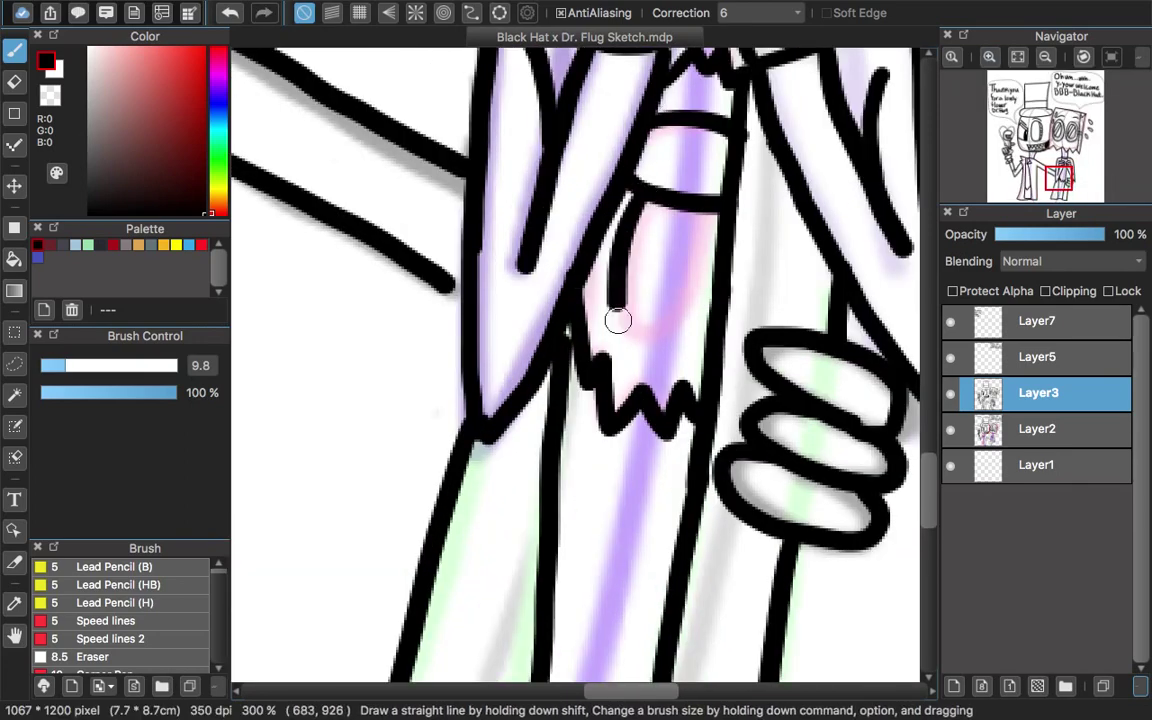
# Ink the outline and pointed tail of the speech bubble around "Thank you for a lovely flower Dr. flug" in black
pyautogui.press('super+minus')
pyautogui.press('super+minus')
pyautogui.press('super+minus')
pyautogui.scroll(5, 733, 424)
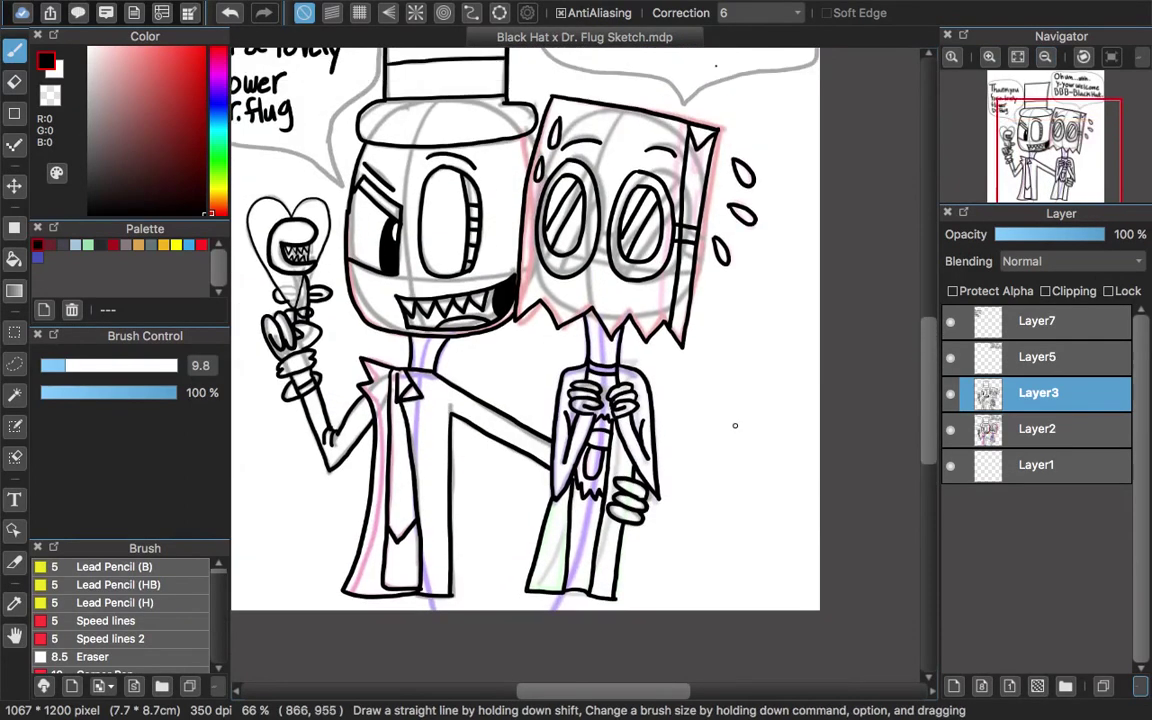
pyautogui.hscroll(-5, 575, 365)
pyautogui.press('super+plus')
pyautogui.press('super+plus')
pyautogui.scroll(5, 575, 365)
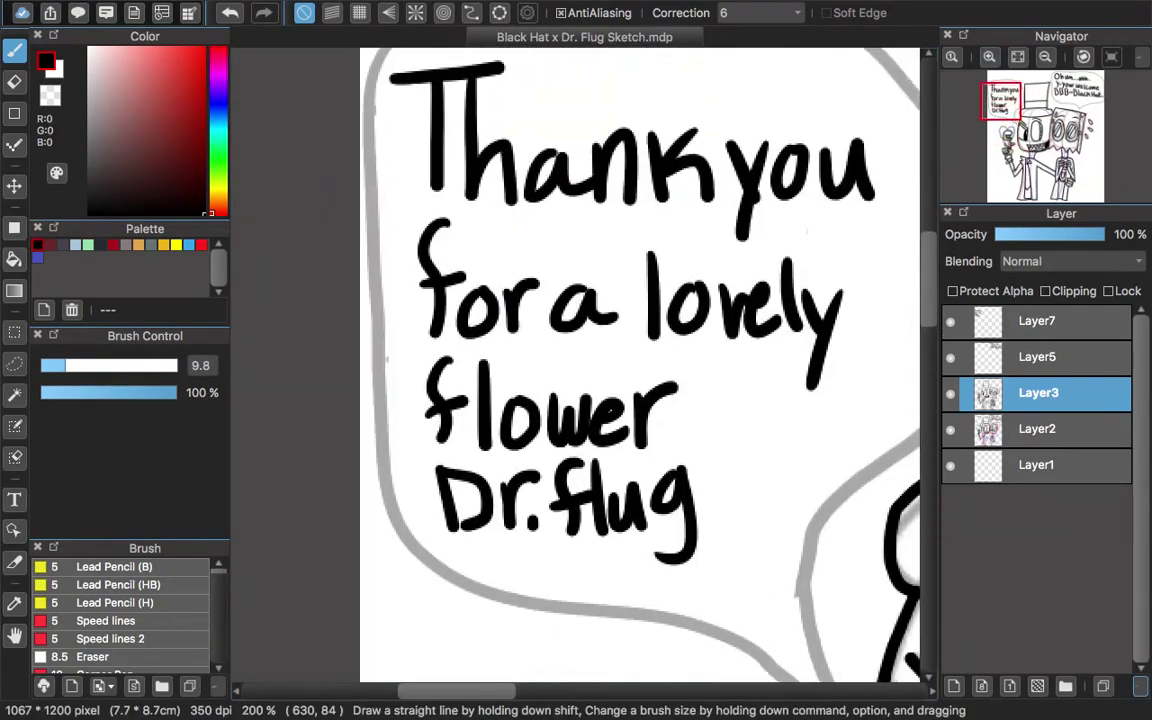
pyautogui.press('super+minus')
pyautogui.moveTo(625, 107); pyautogui.dragTo(599, 109)
pyautogui.press('super+z')
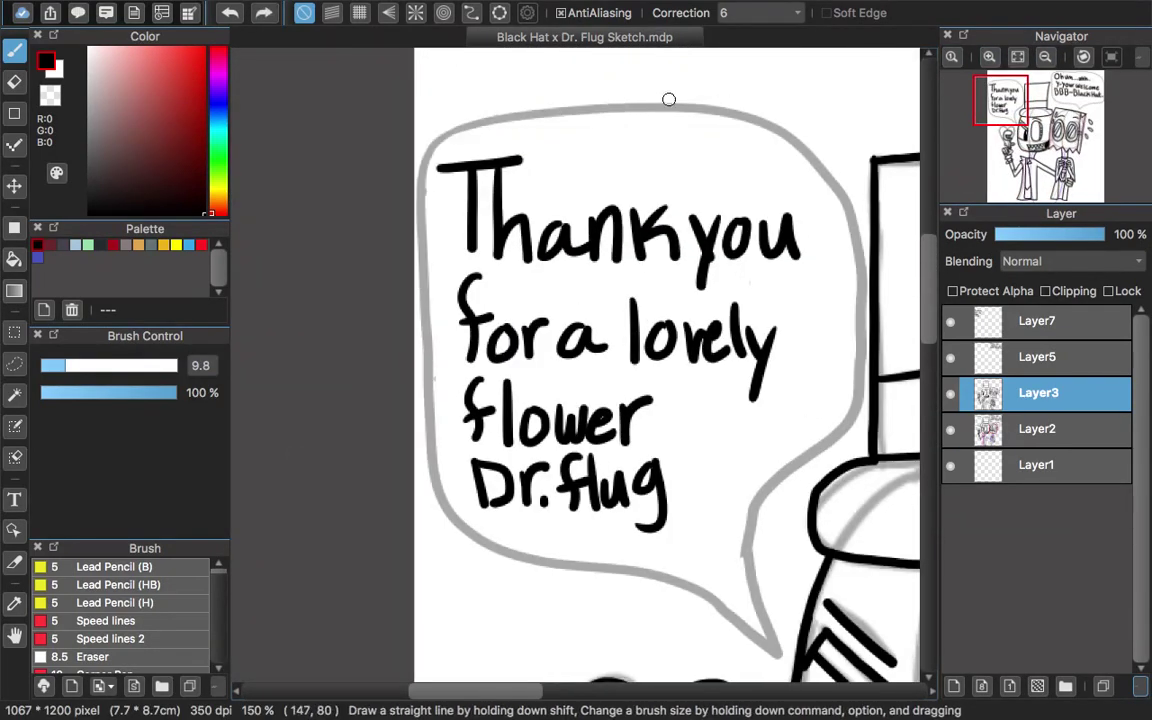
pyautogui.scroll(-3, 422, 172)
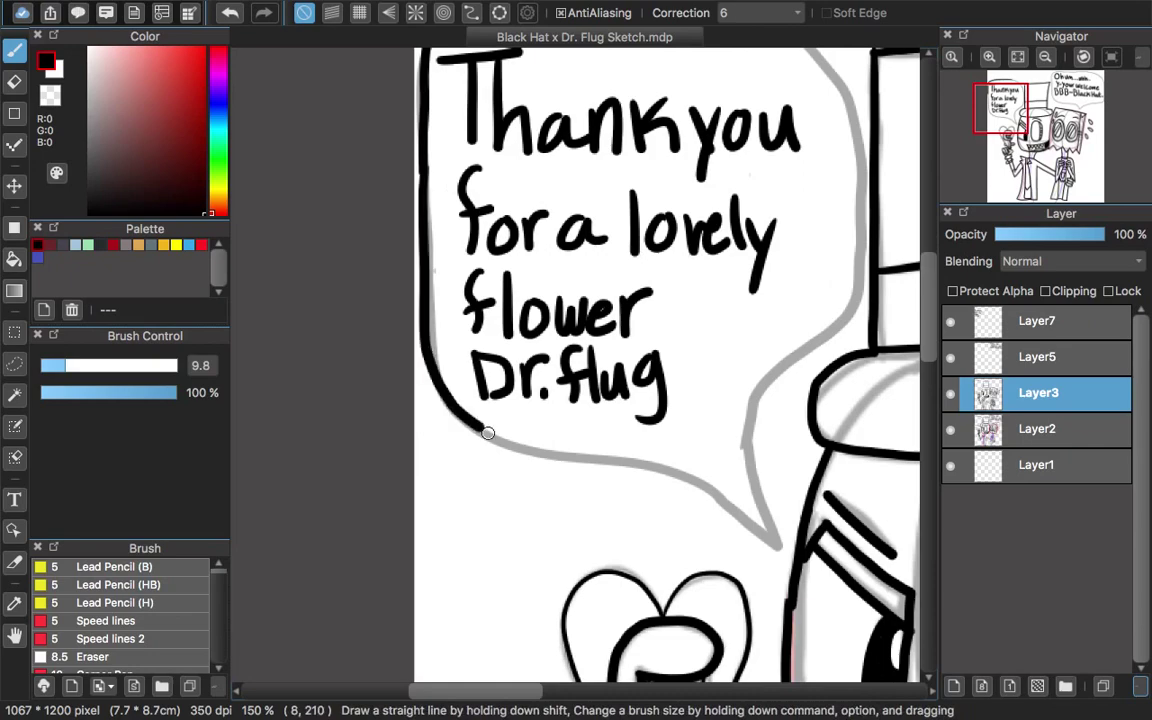
pyautogui.scroll(3, 762, 430)
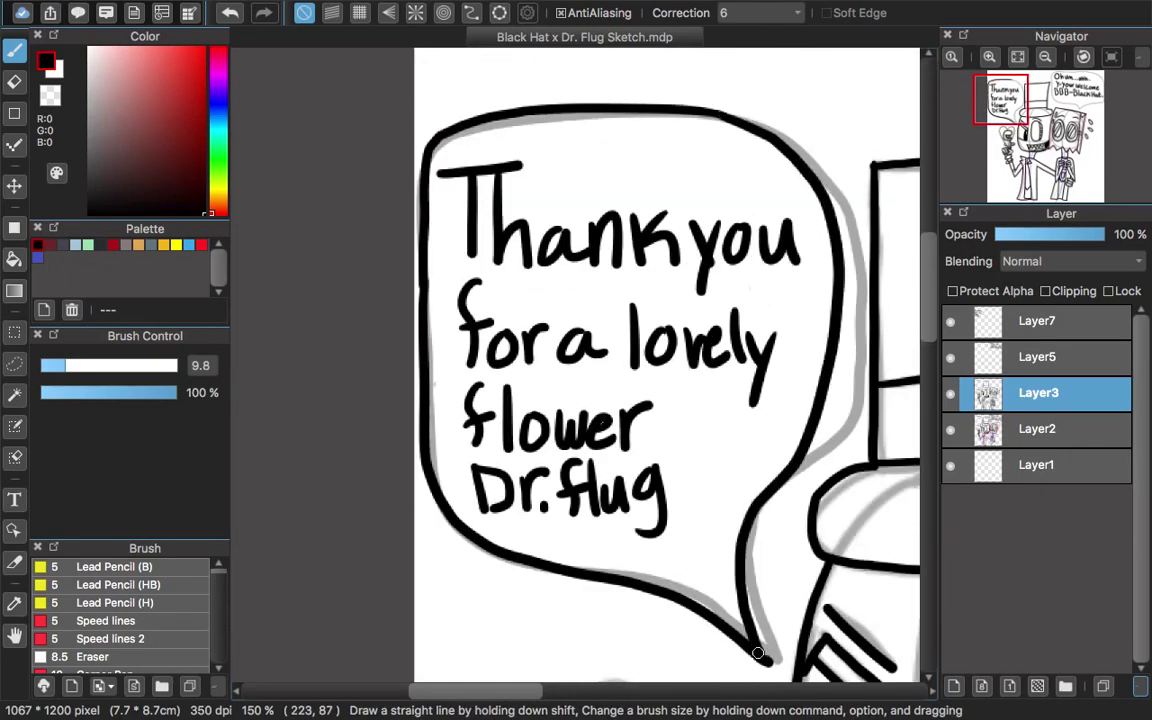
# Ink the outline and tail of Flug's speech bubble in black and erase the stray dot inside it
pyautogui.scroll(-3, 758, 654)
pyautogui.hscroll(5, 700, 400)
pyautogui.scroll(3, 650, 172)
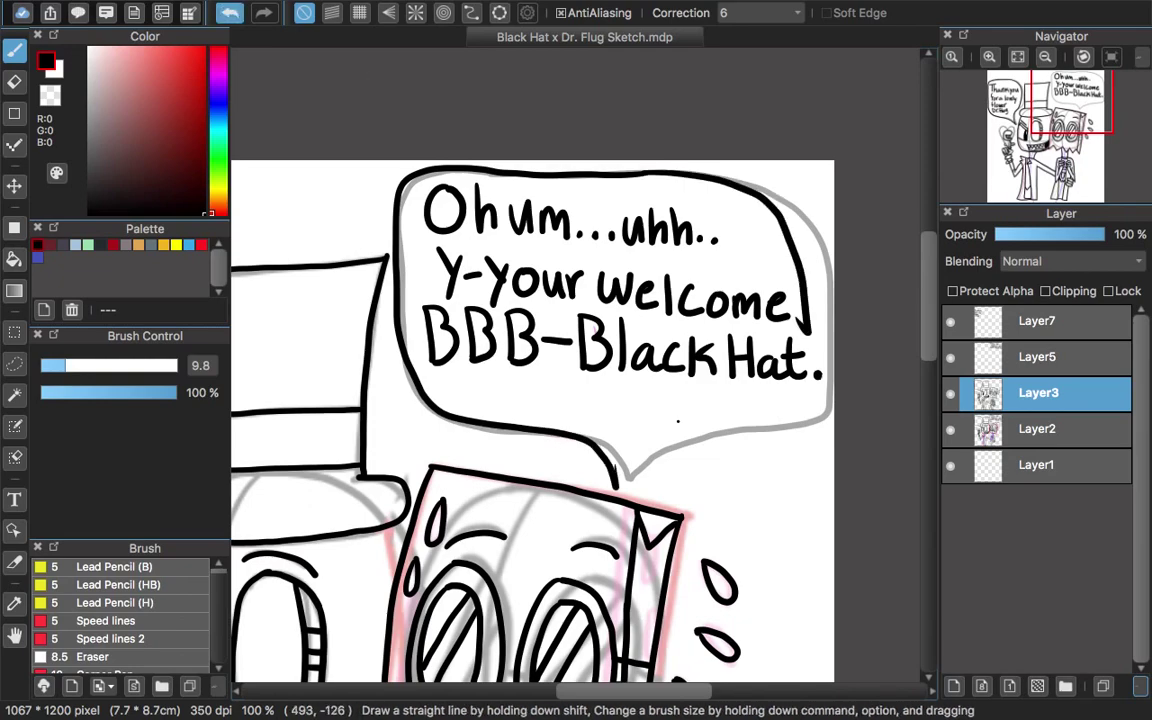
pyautogui.moveTo(698, 175); pyautogui.dragTo(762, 187)
pyautogui.moveTo(808, 418); pyautogui.dragTo(674, 414)
pyautogui.press('e')
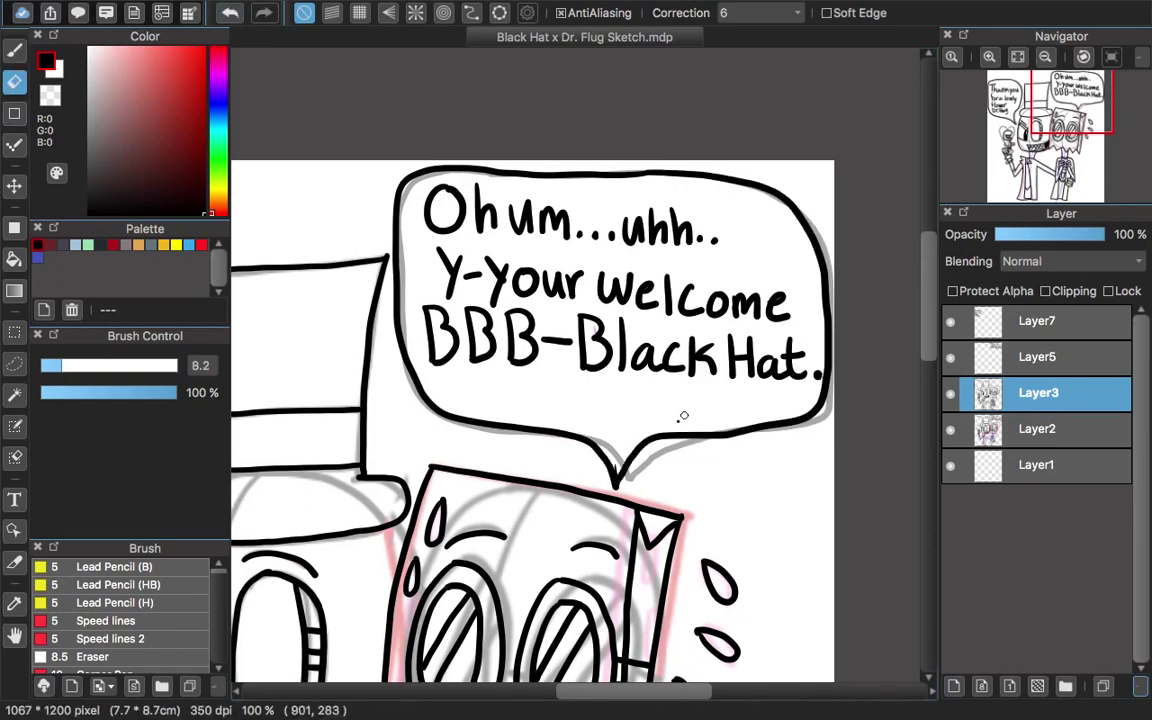
# Delete the coloured sketch on Layer2 so only the clean line art is left
pyautogui.scroll(-3, 680, 414)
pyautogui.scroll(-3, 680, 414)
pyautogui.click(1037, 428)
pyautogui.click(1140, 686)
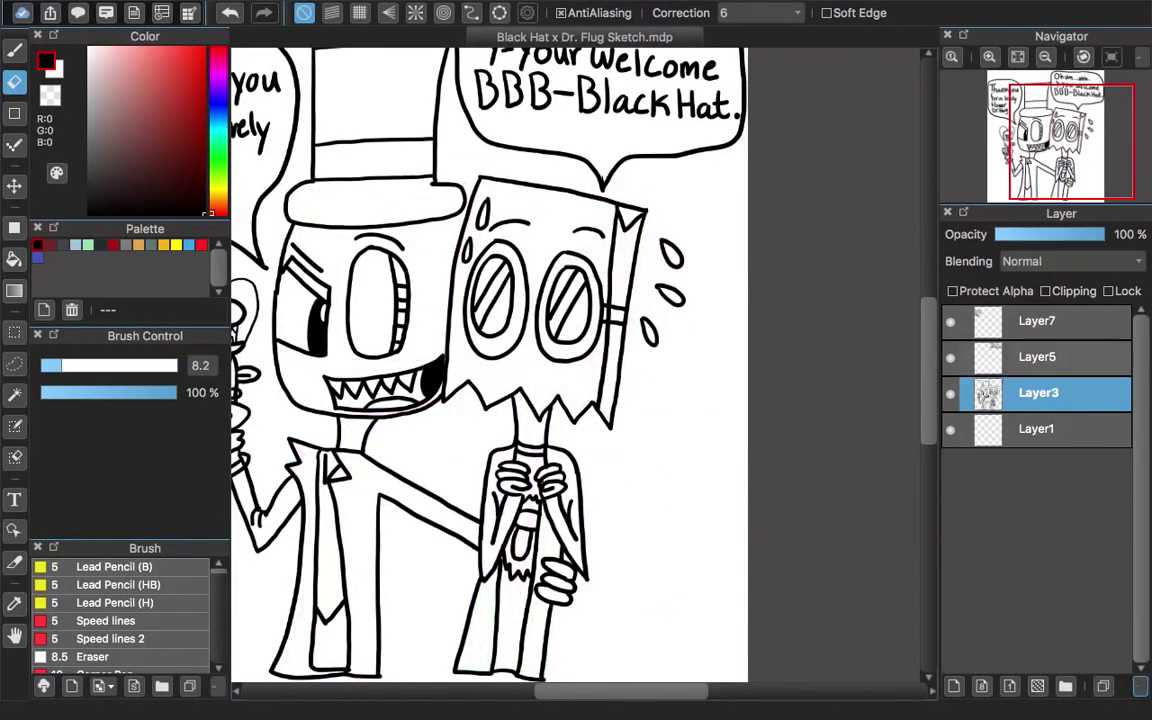
# Merge the lettering layers Layer7 and Layer5 down into the line art on Layer3
pyautogui.click(1037, 321)
pyautogui.click(1140, 686)
pyautogui.hotkey('ctrl', 'e')
pyautogui.scroll(-2, 575, 360)
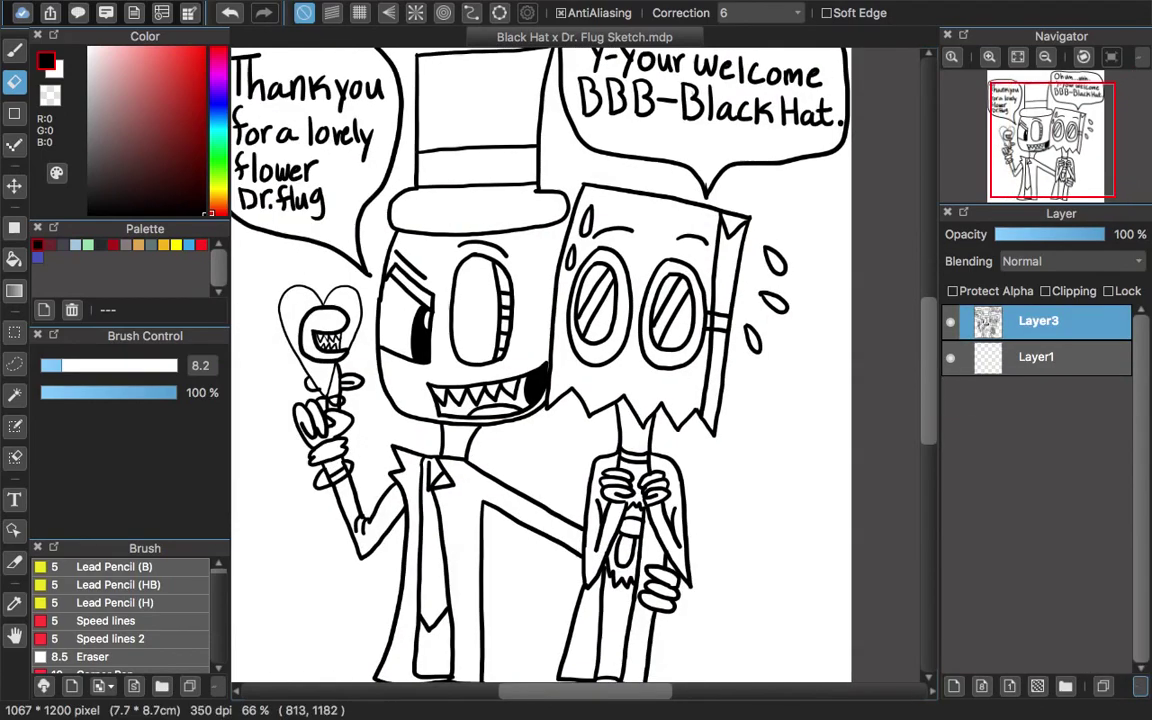
pyautogui.scroll(4, 575, 360)
pyautogui.press('b')
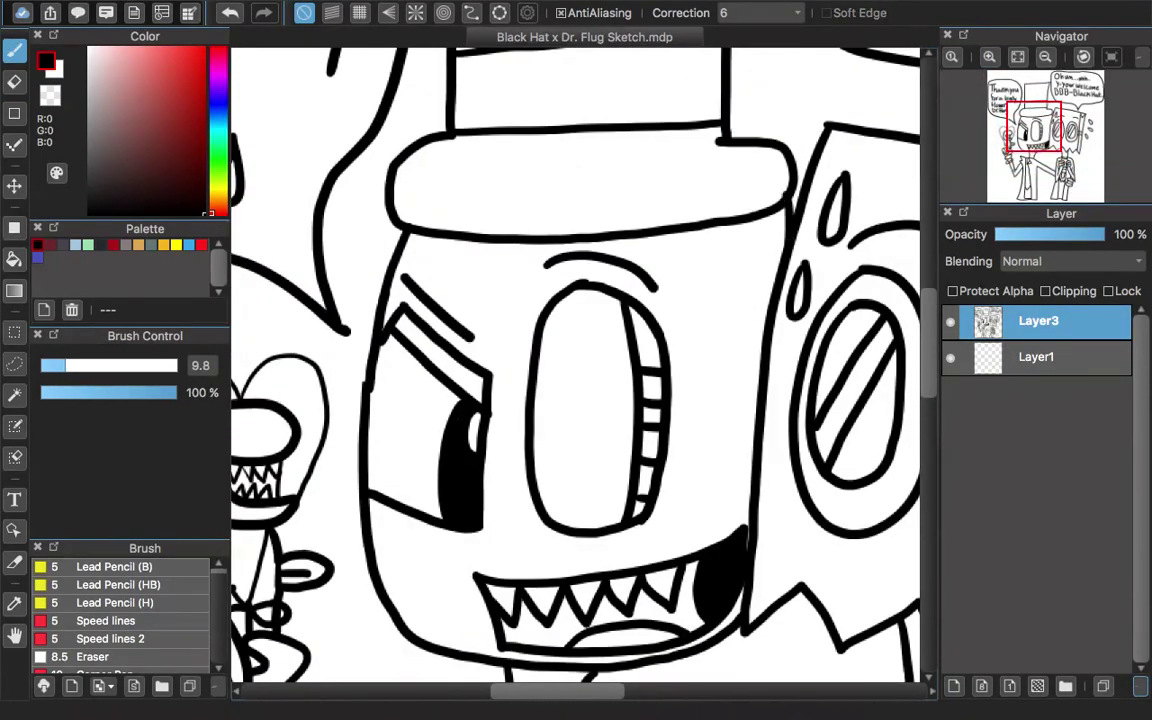
pyautogui.scroll(-4, 575, 360)
pyautogui.scroll(5, 364, 389)
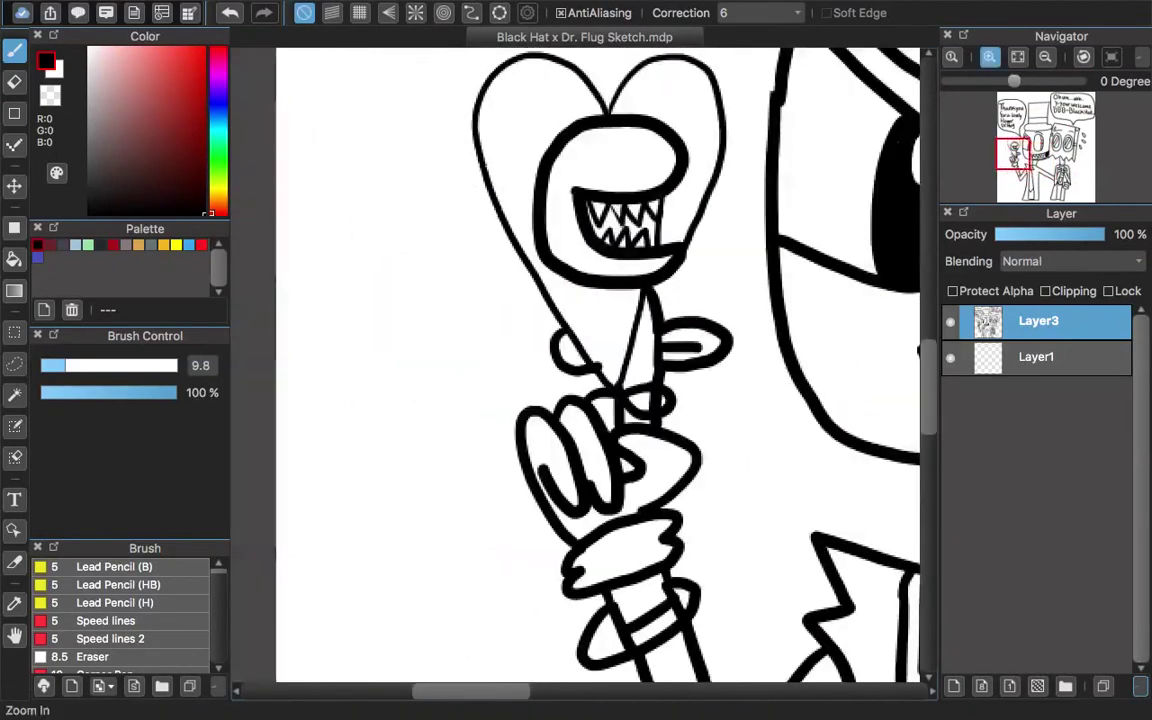
pyautogui.scroll(-4, 725, 440)
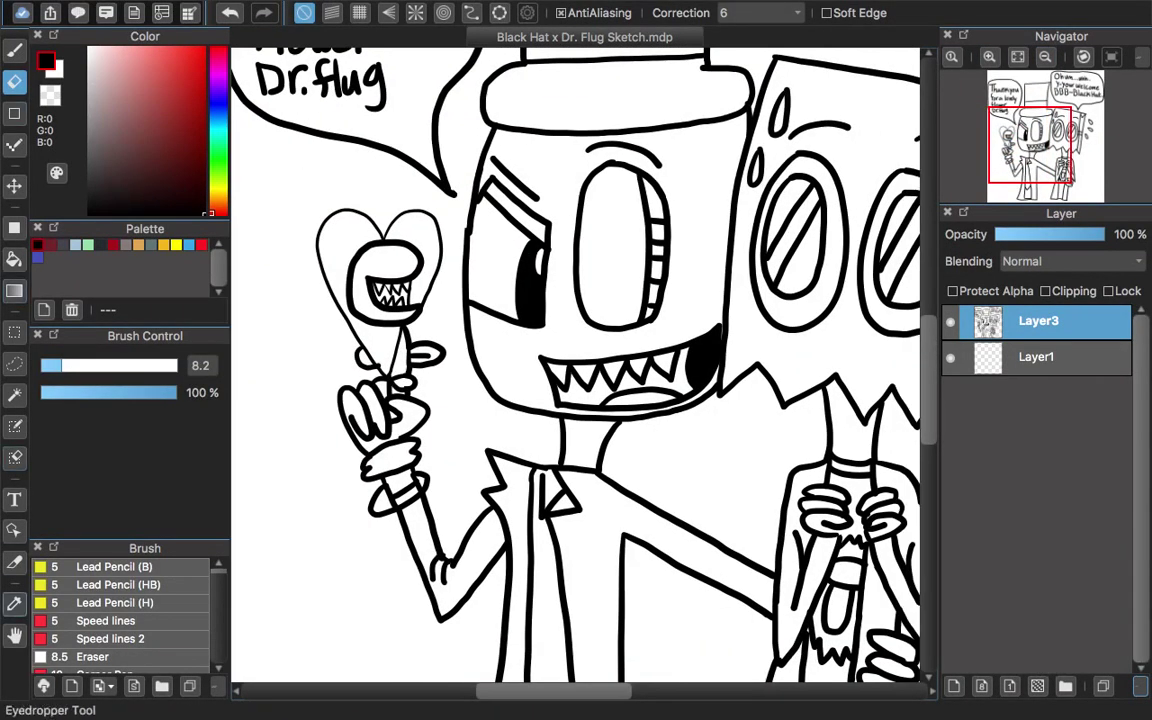
# Bucket-fill Black Hat's hat crown and brim black, the hat band dark red and his face dark grey (R68 G68 B78)
pyautogui.click(14, 259)
pyautogui.scroll(3, 575, 360)
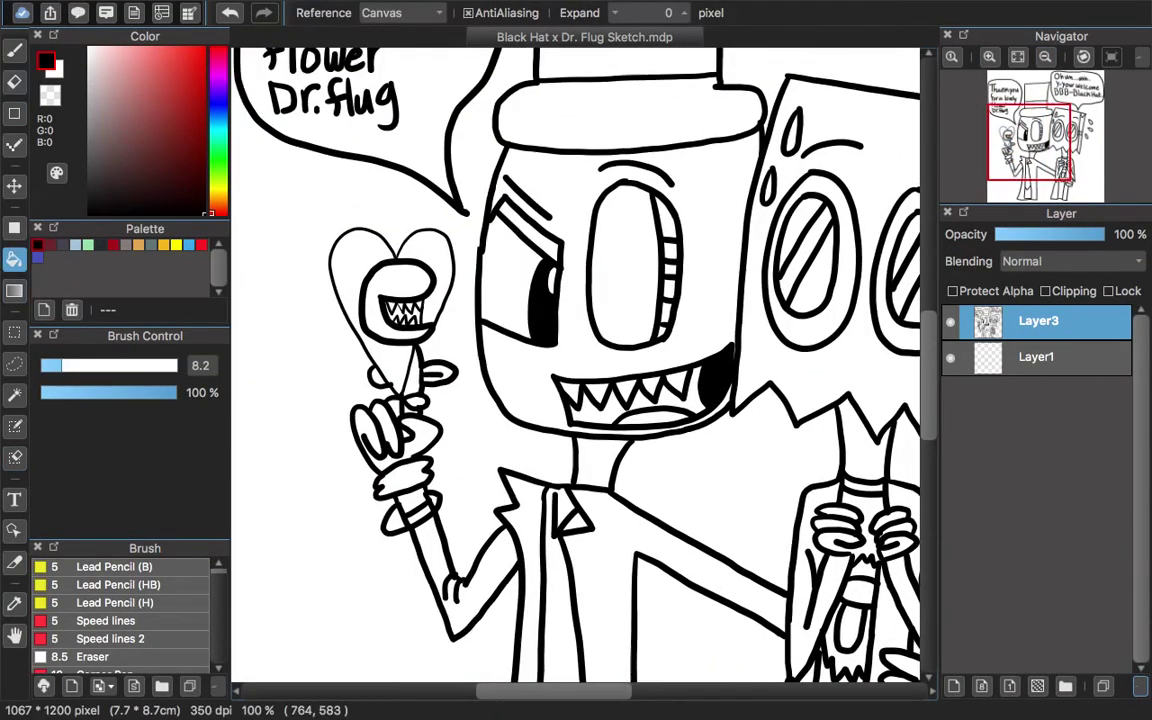
pyautogui.click(625, 100)
pyautogui.click(630, 240)
pyautogui.click(628, 177)
pyautogui.click(102, 163)
pyautogui.click(560, 300)
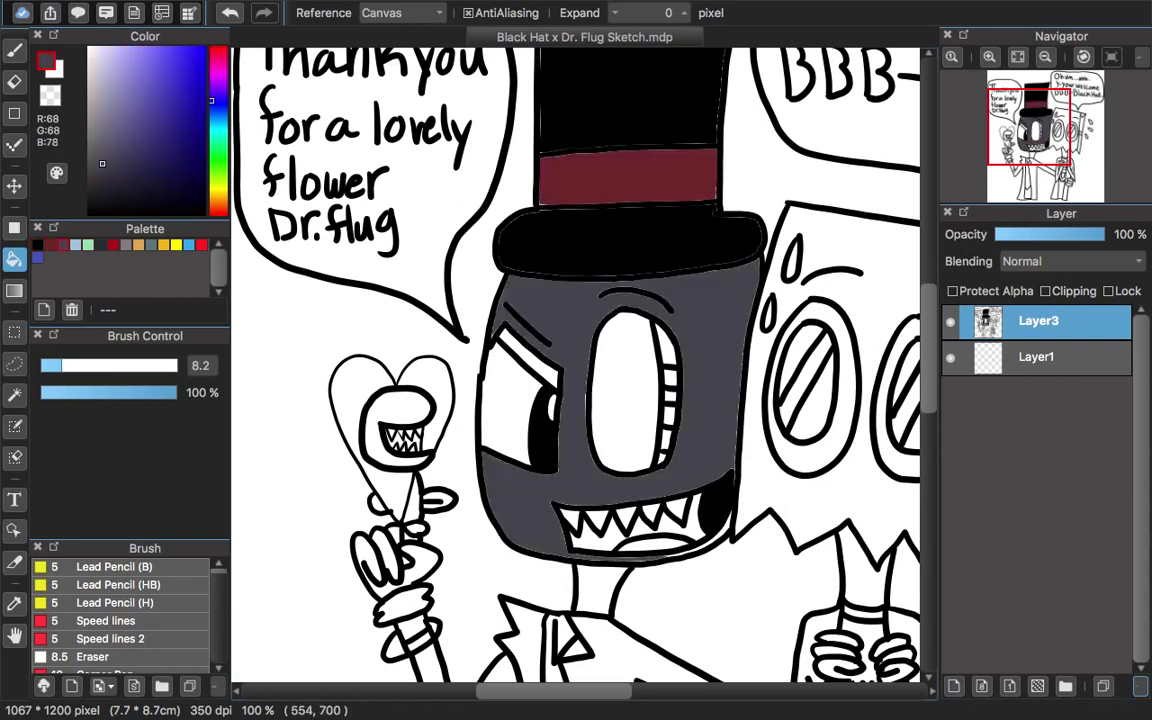
# Fill Black Hat's monocle lens light blue and its rim segments grey-blue (R128 G147 B162)
pyautogui.scroll(2, 575, 360)
pyautogui.scroll(1, 575, 360)
pyautogui.scroll(-1, 575, 360)
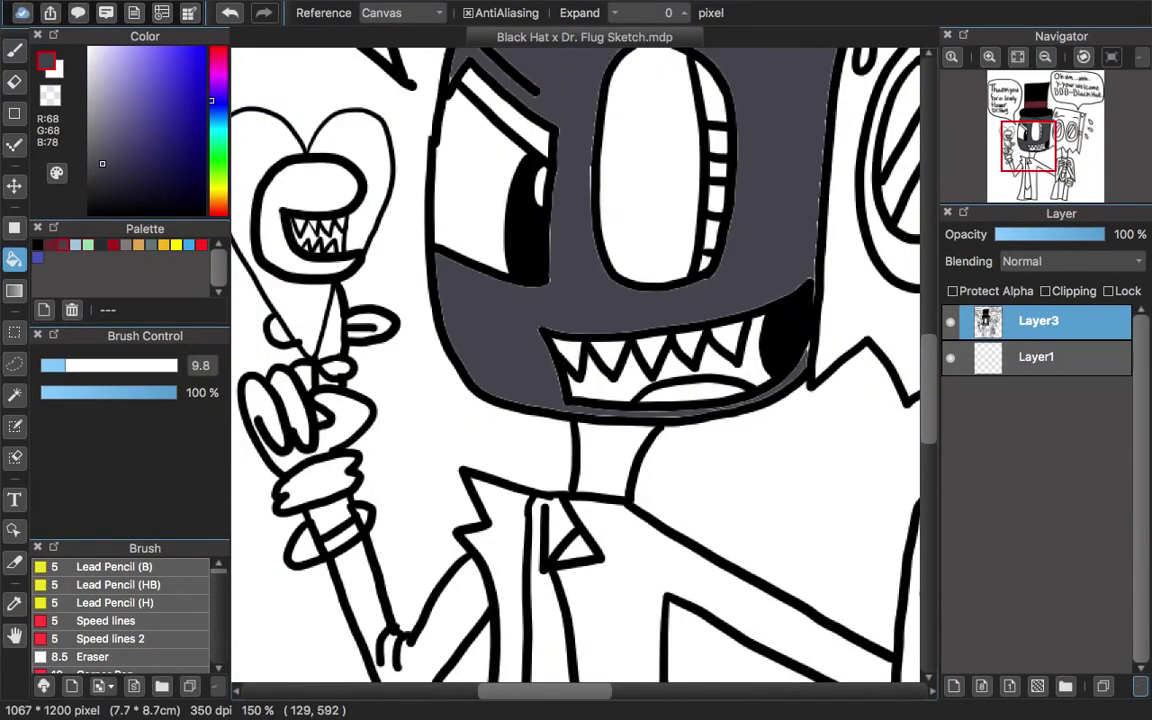
pyautogui.click(116, 70)
pyautogui.click(648, 170)
pyautogui.click(111, 107)
pyautogui.click(712, 90)
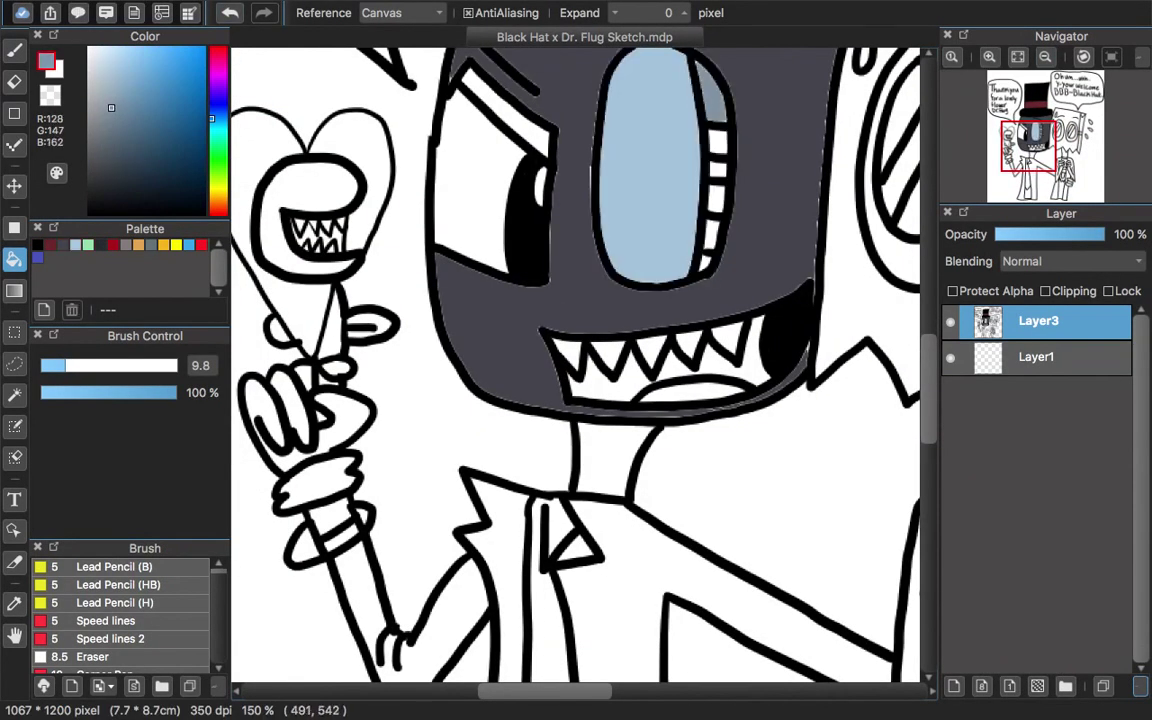
# Fill Black Hat's teeth light green (R152 G220 B173), his tongue muted red and the mouth interior dark red (R76 G16 B16)
pyautogui.click(88, 244)
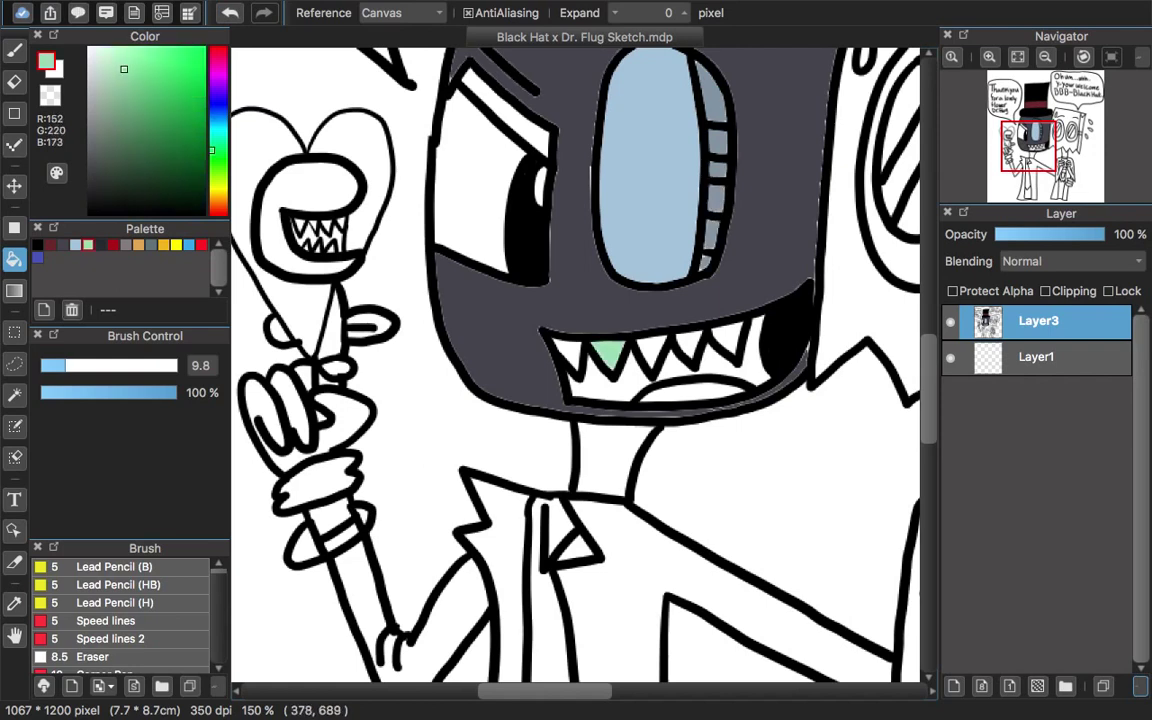
pyautogui.click(50, 244)
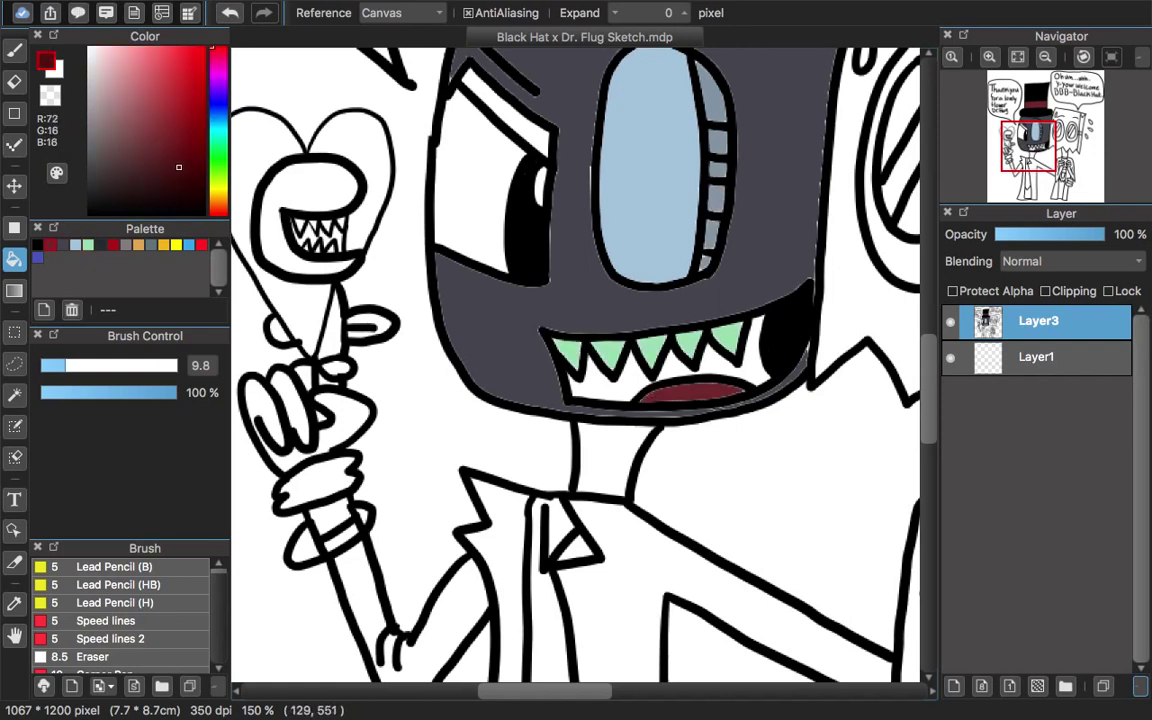
# Fill Black Hat's neck grey, his coat and sleeves dark slate (R38 G43 B49) and the coat's narrow side panel near-black (R14 G17 B22)
pyautogui.scroll(-5, 575, 365)
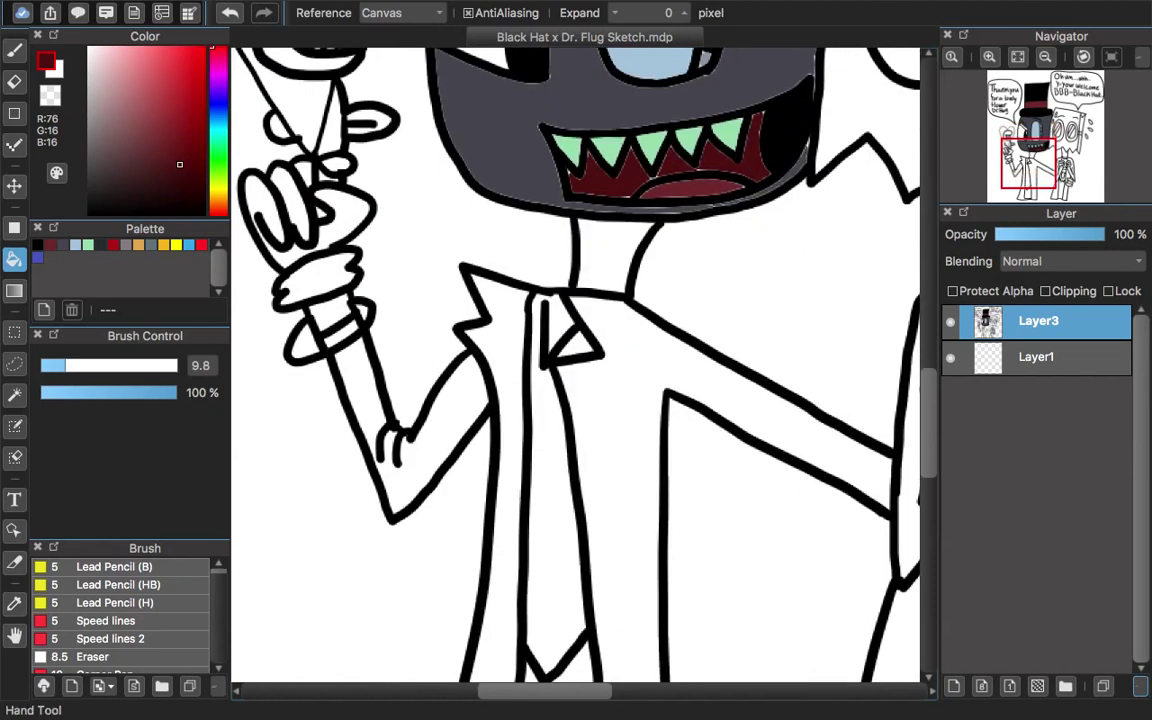
pyautogui.click(211, 115)
pyautogui.click(112, 182)
pyautogui.click(651, 338)
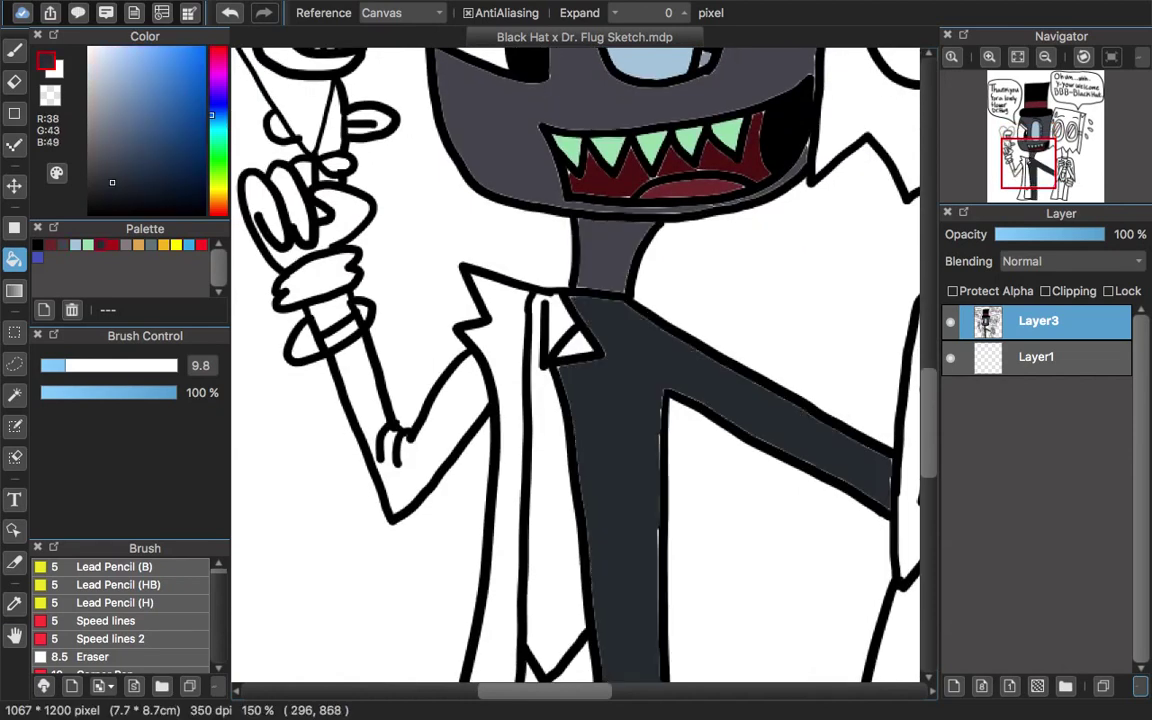
pyautogui.click(345, 385)
pyautogui.click(505, 330)
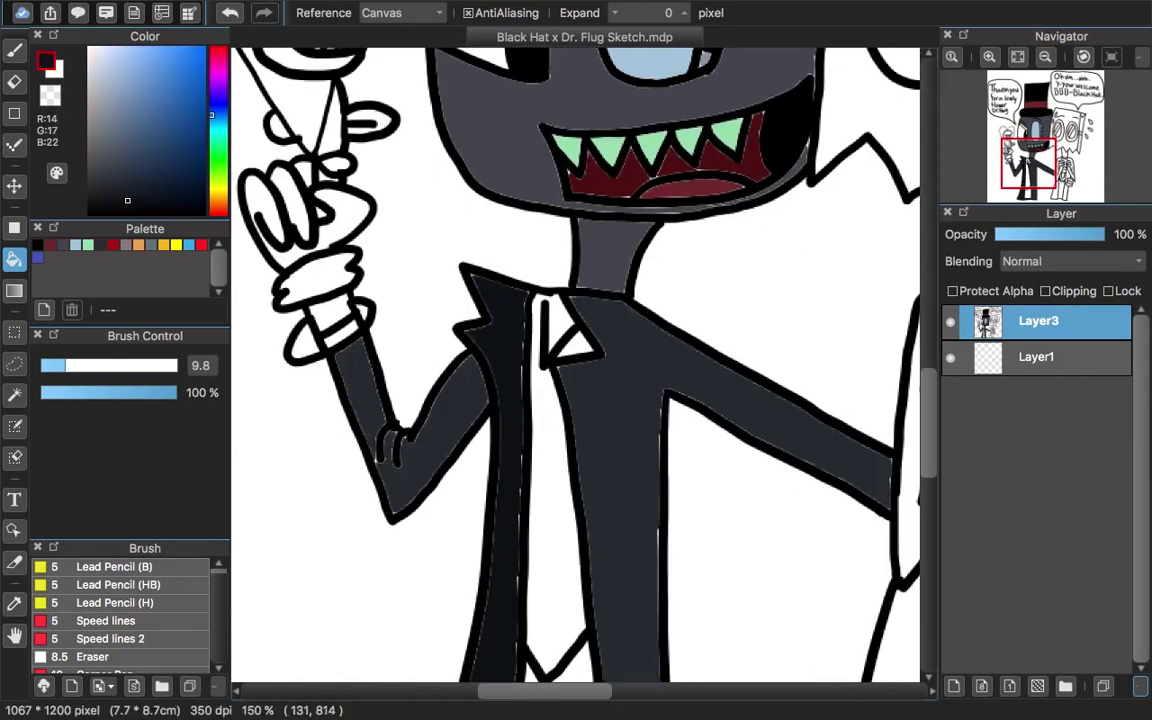
# Fill Black Hat's tie red (R167 G21 B21) and the shirt area below its tip grey
pyautogui.press('b')
pyautogui.scroll(-3, 579, 326)
pyautogui.click(211, 48)
pyautogui.click(190, 104)
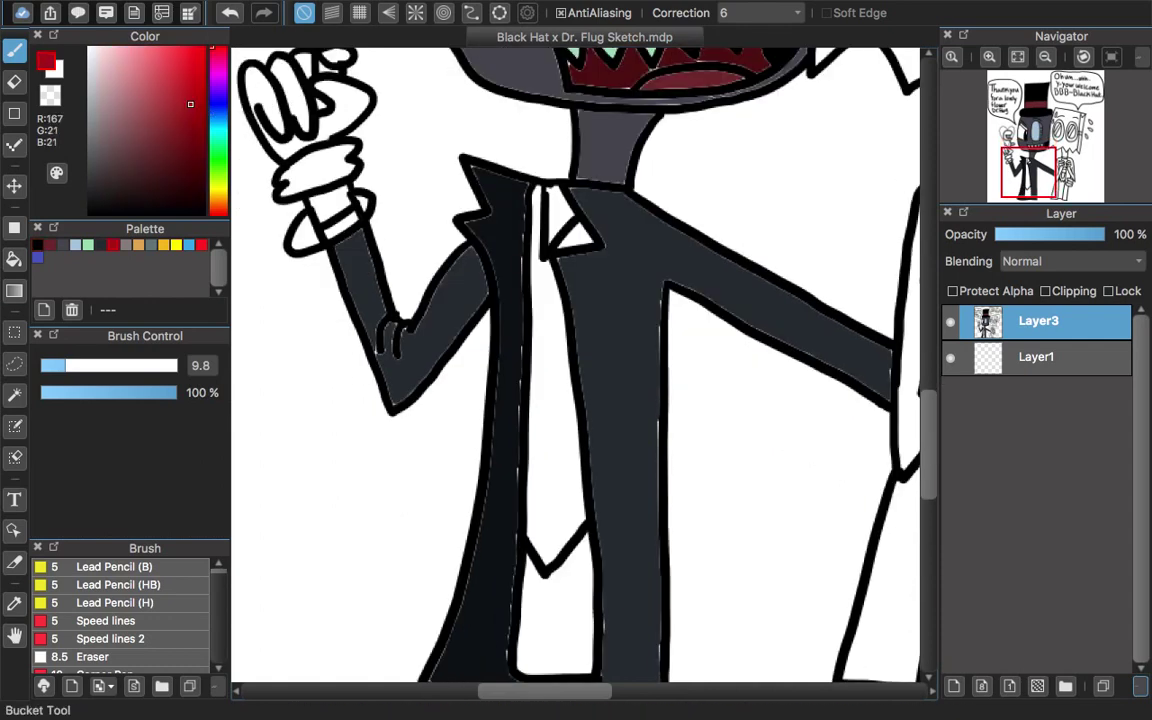
pyautogui.click(14, 258)
pyautogui.click(552, 330)
pyautogui.click(530, 615)
# Fill Black Hat's raised glove and its ruffled cuff dark slate (R38 G43 B49)
pyautogui.click(211, 115)
pyautogui.click(112, 182)
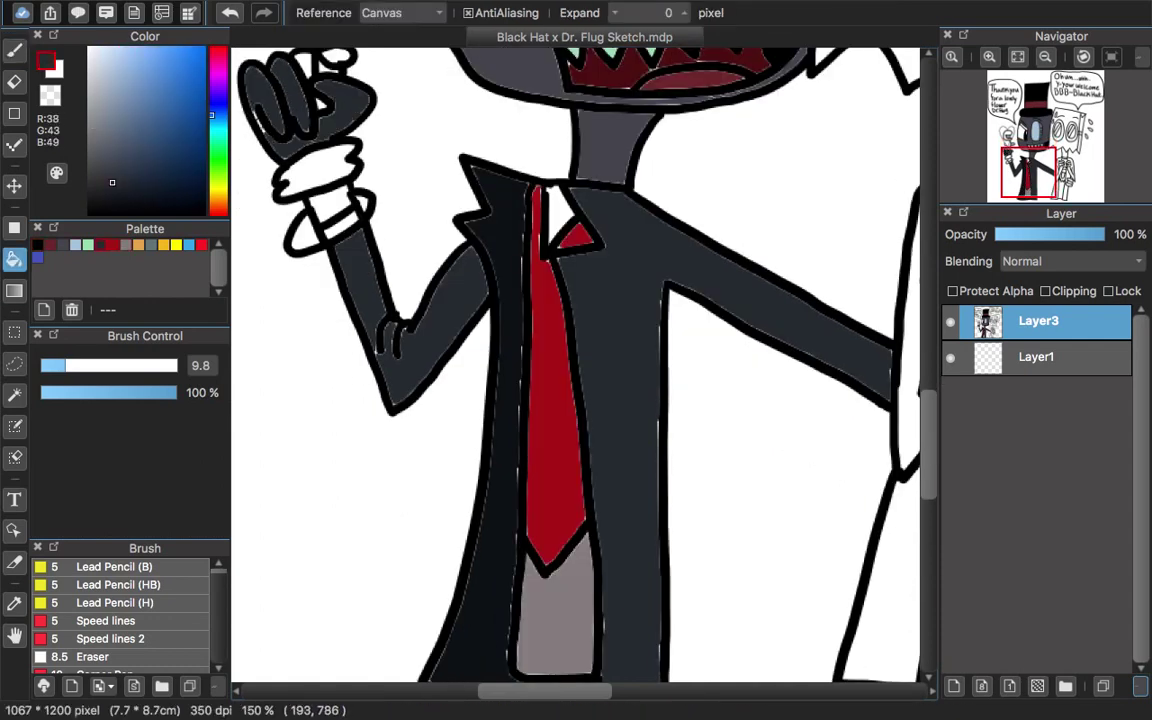
pyautogui.hscroll(10, 575, 365)
pyautogui.click(590, 440)
pyautogui.scroll(5, 575, 365)
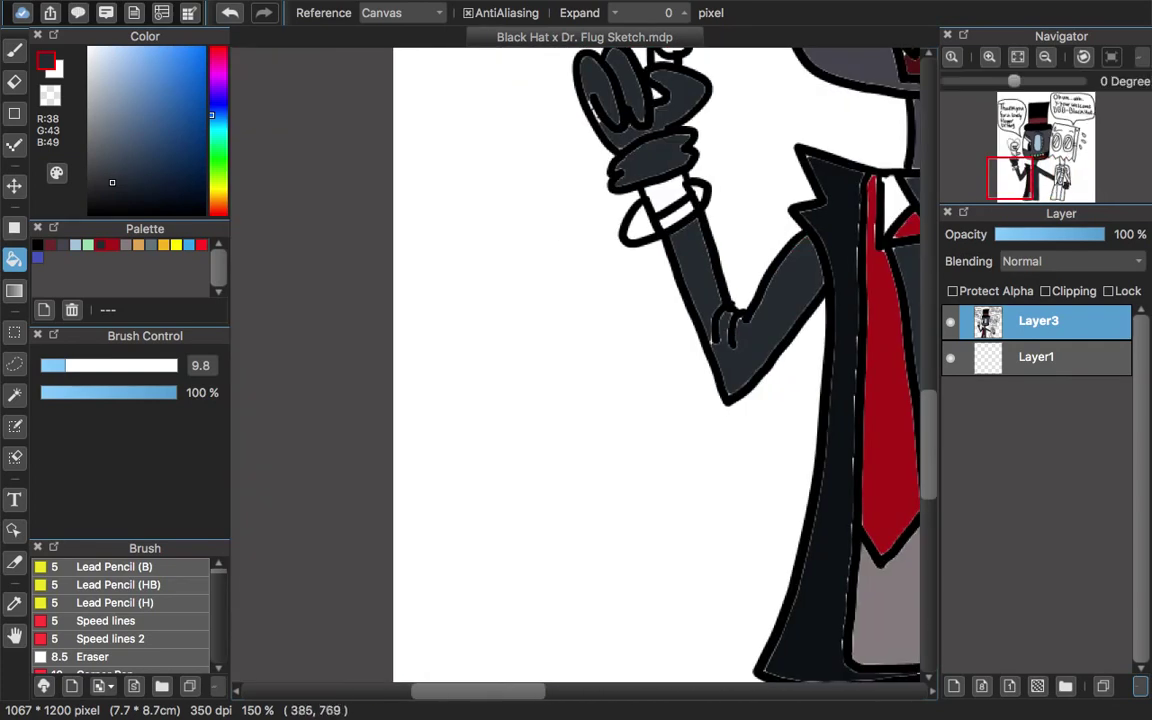
# Touch up the white gaps in Black Hat's raised glove and fill the wrist below its cuff red (R167 G21 B21)
pyautogui.scroll(10, 575, 365)
pyautogui.press('b')
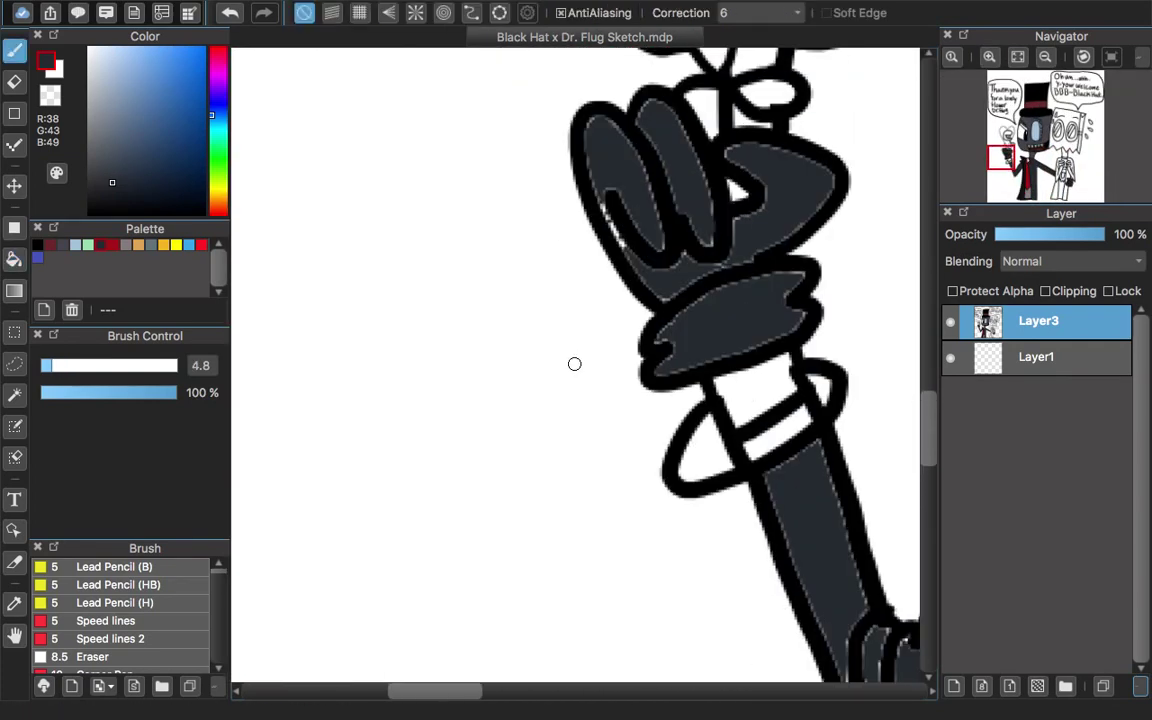
pyautogui.click(112, 245)
pyautogui.click(14, 259)
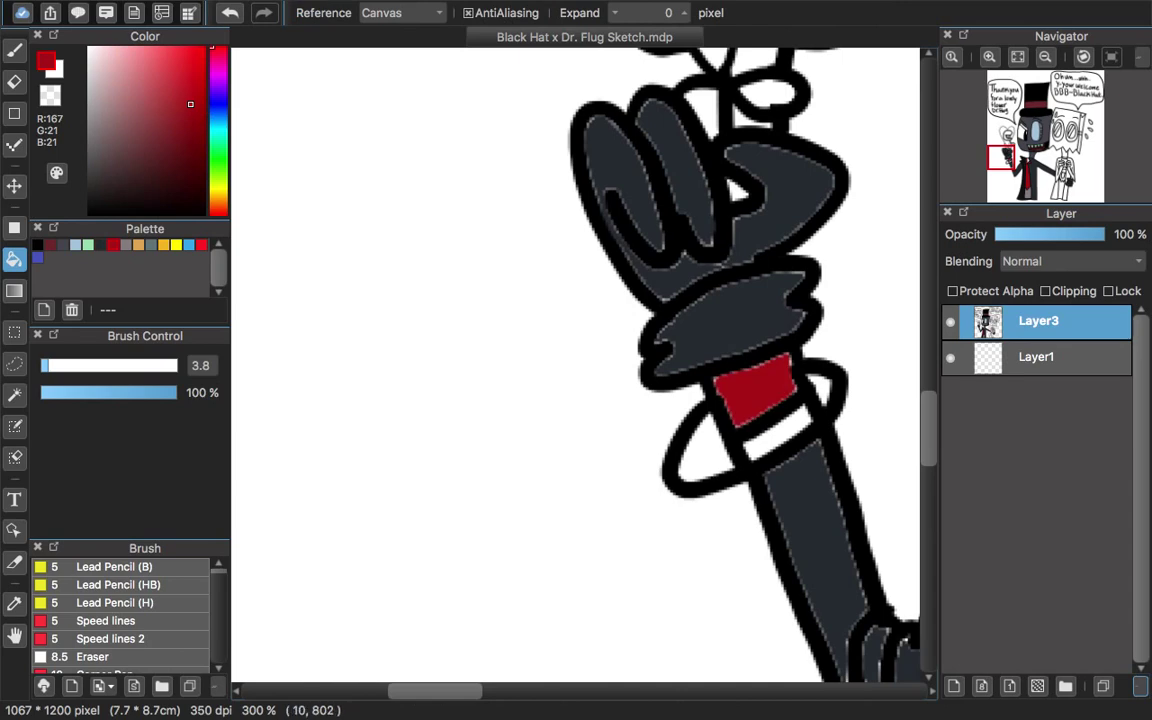
pyautogui.click(62, 245)
# Fill the flower's heart-shaped bloom magenta and its head, stem and leaves green (R0 G144 B13)
pyautogui.scroll(5, 575, 365)
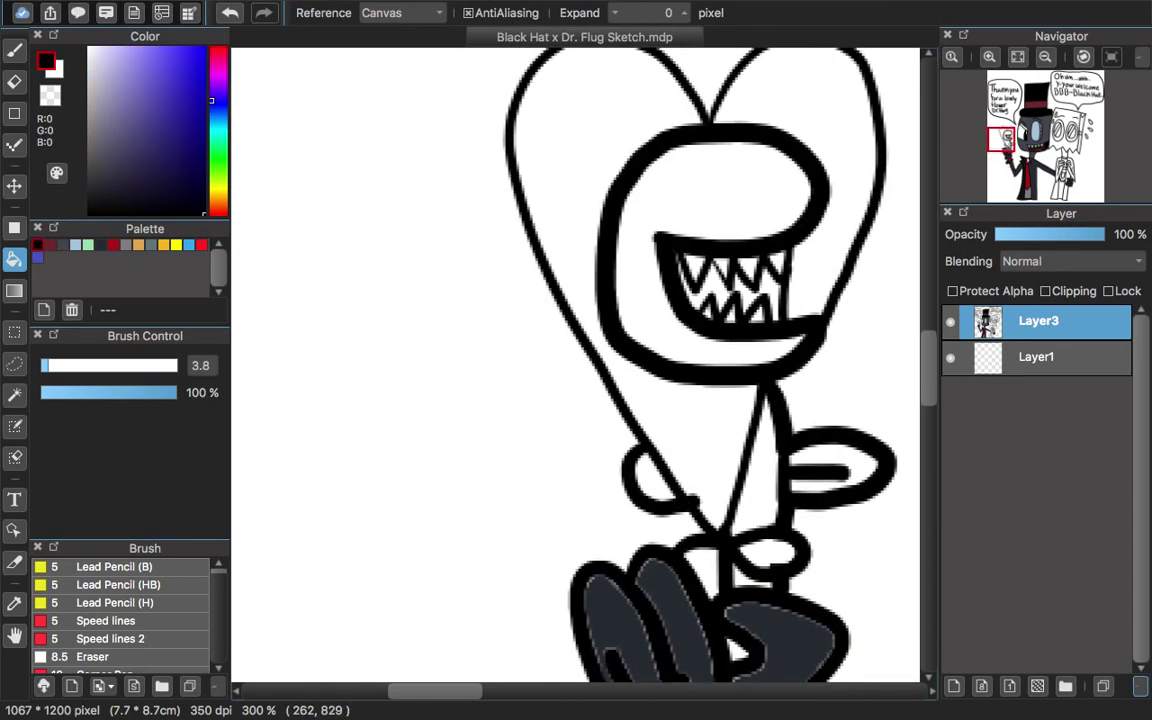
pyautogui.click(643, 198)
pyautogui.click(212, 156)
pyautogui.click(199, 105)
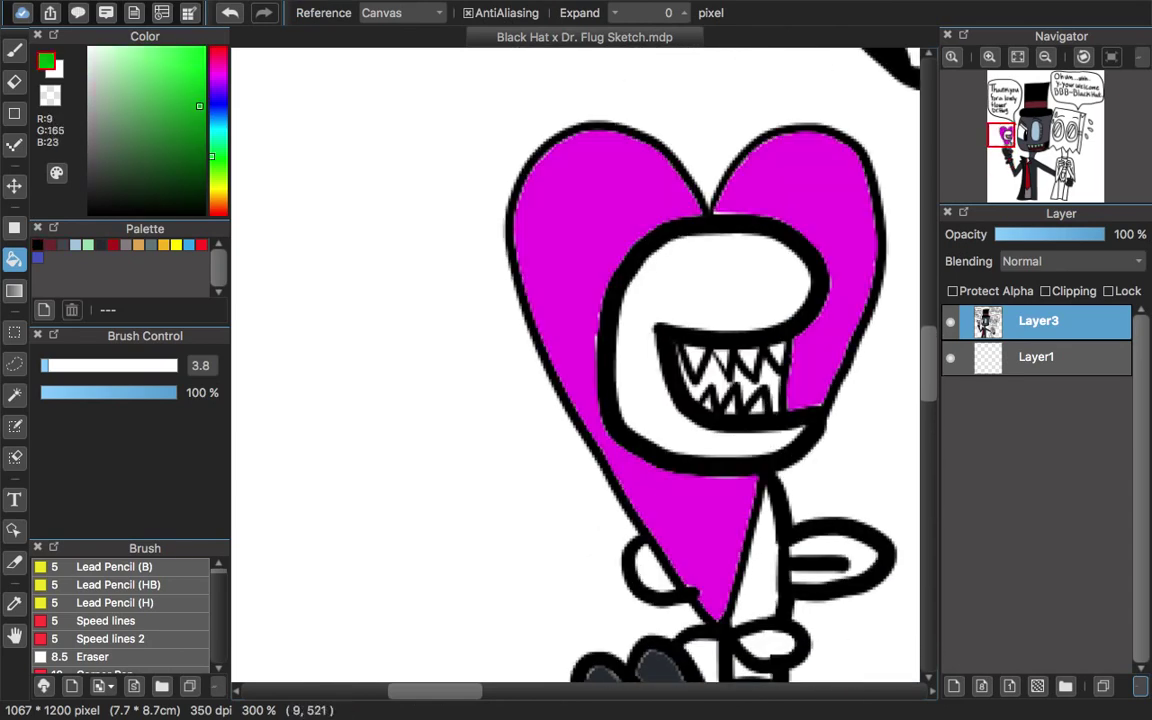
pyautogui.scroll(-3, 575, 365)
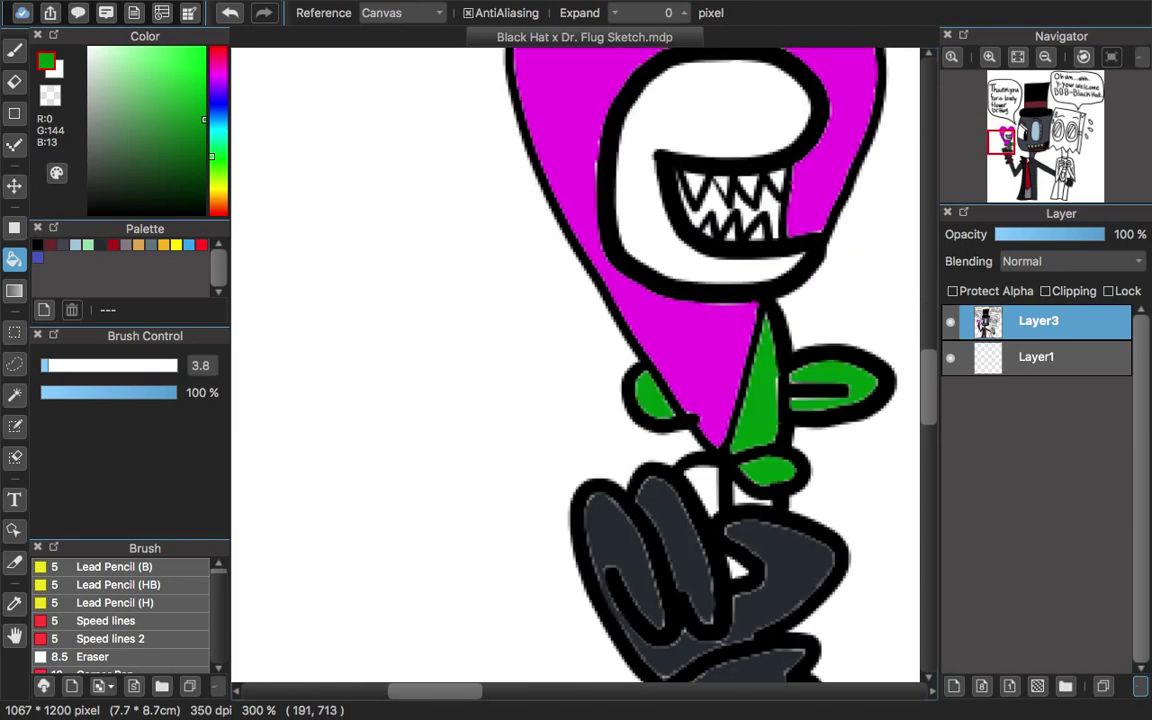
pyautogui.scroll(3, 575, 365)
pyautogui.click(700, 240)
# Fill the flower's mouth interior crimson (R136 G2 B65) and choose magenta (R234 G18 B229) for brush touch-ups on the heart
pyautogui.click(212, 58)
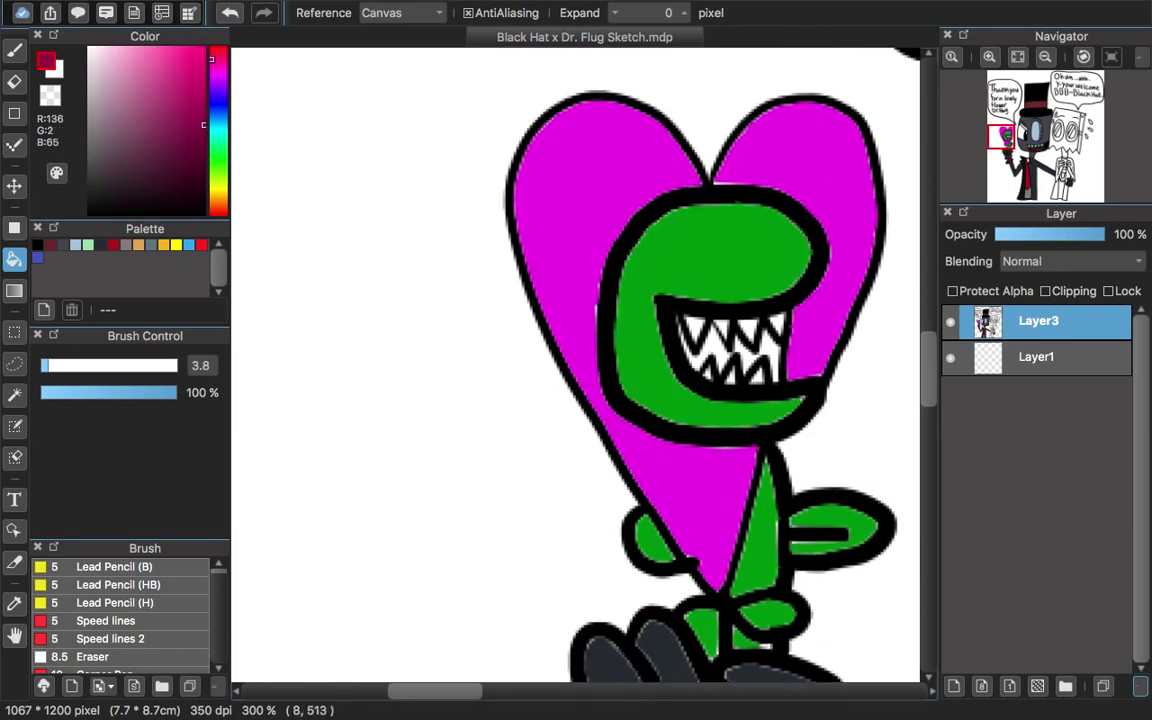
pyautogui.click(197, 60)
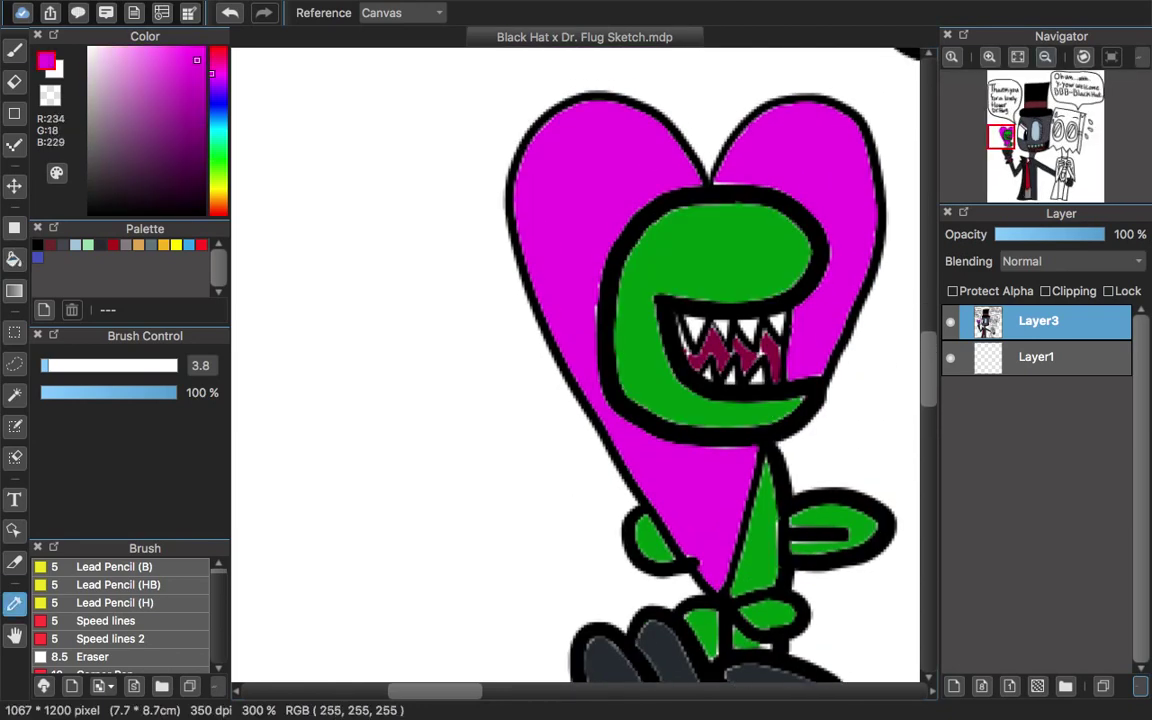
pyautogui.click(14, 49)
pyautogui.click(1045, 56)
pyautogui.click(1045, 56)
# Fill the front of Dr. Flug's paper bag tan (R224 G166 B82)
pyautogui.hscroll(3, 575, 365)
pyautogui.click(15, 603)
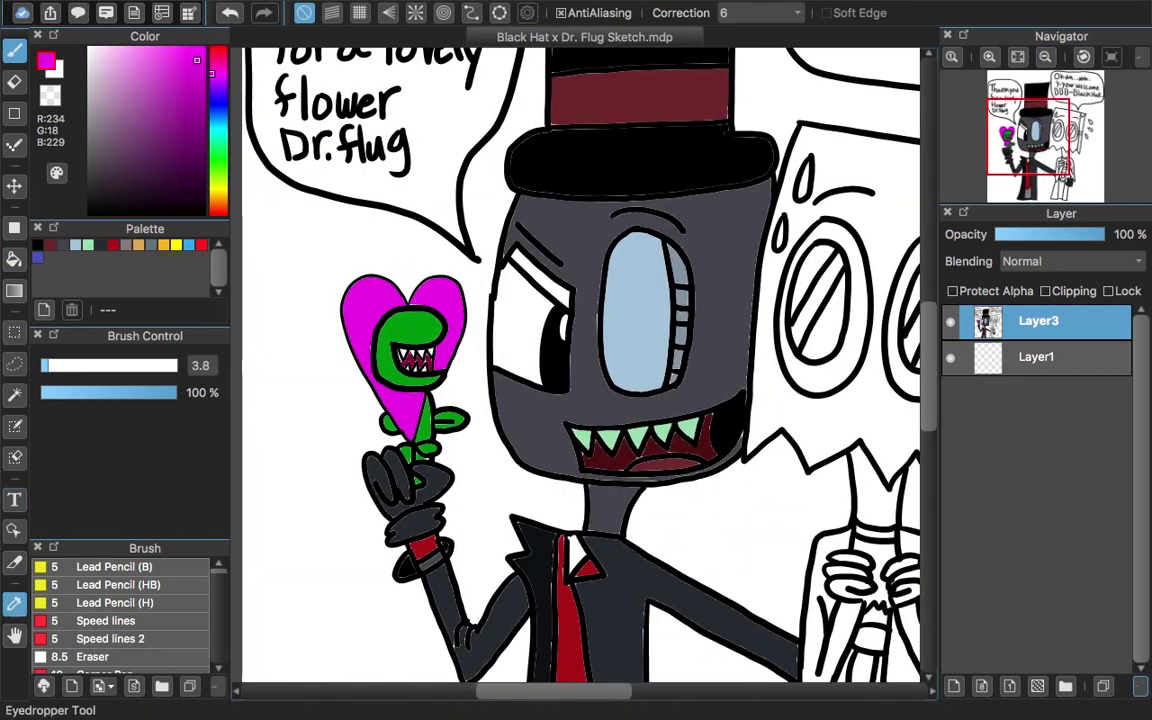
pyautogui.click(520, 330)
pyautogui.click(14, 259)
pyautogui.hscroll(5, 575, 365)
pyautogui.click(211, 197)
pyautogui.click(162, 66)
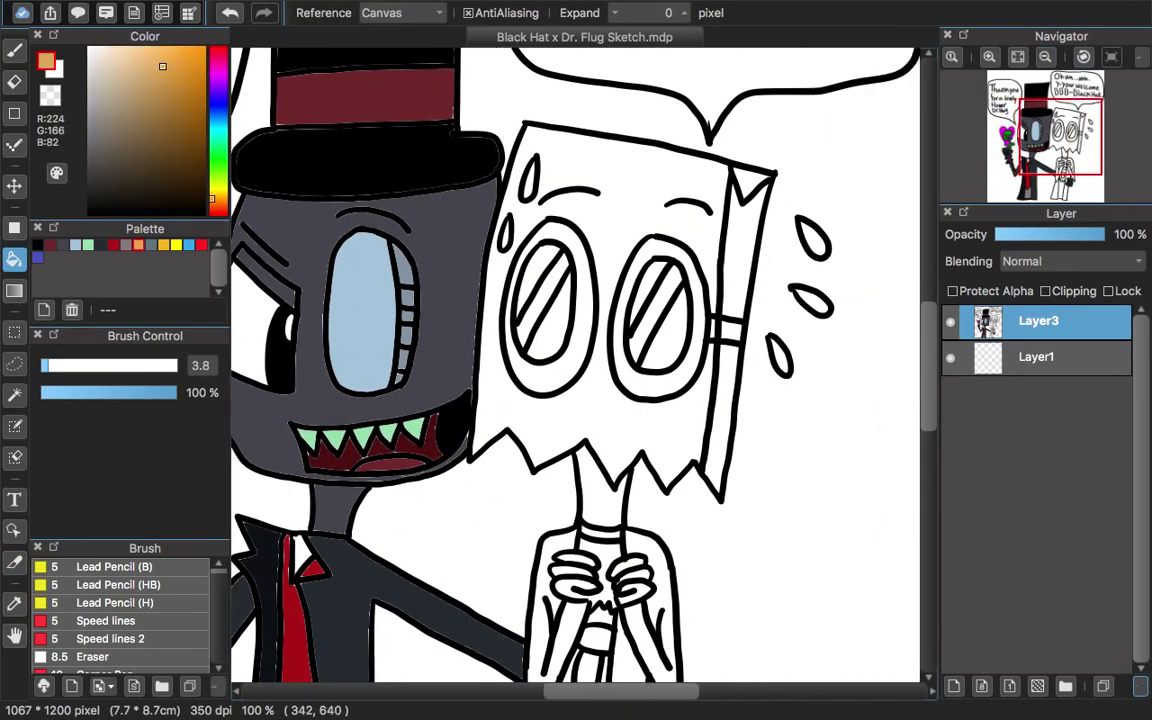
pyautogui.click(640, 262)
pyautogui.scroll(-1, 575, 365)
# Fill Dr. Flug's goggle frames and strap grey (R96 G115 B121) and brush grey over the stray line crossing the strap
pyautogui.click(474, 268)
pyautogui.click(581, 278)
pyautogui.click(688, 300)
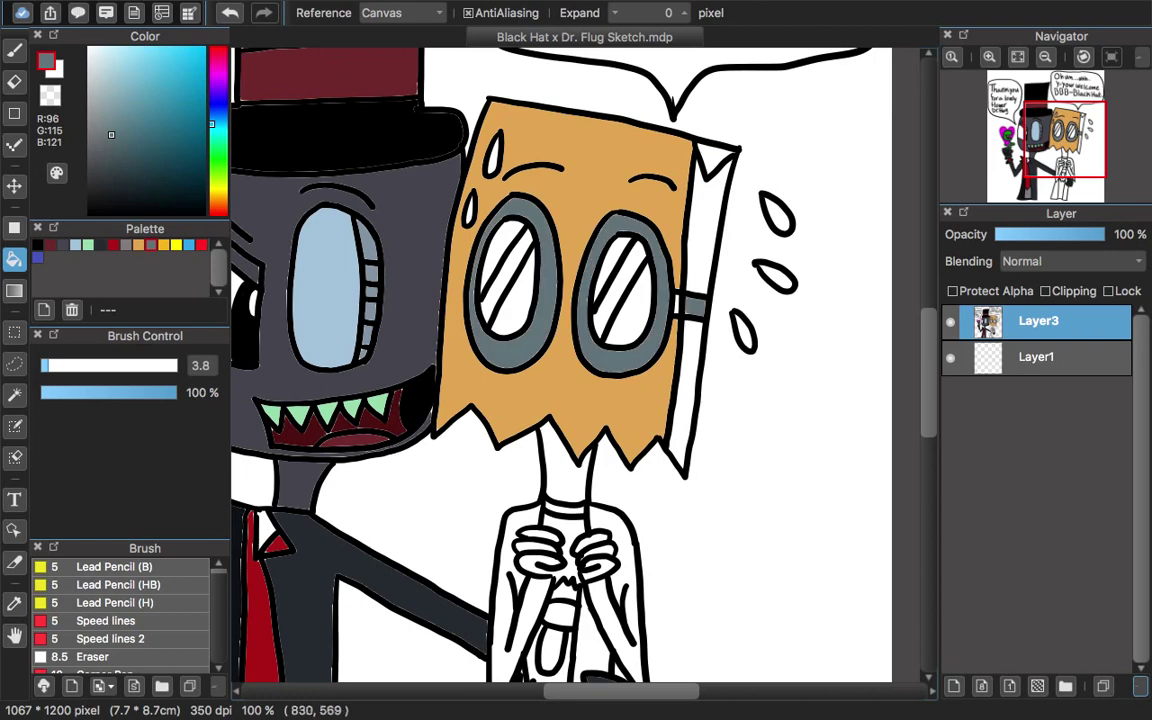
pyautogui.click(669, 294)
pyautogui.click(988, 56)
pyautogui.click(14, 49)
pyautogui.moveTo(797, 234); pyautogui.dragTo(792, 257)
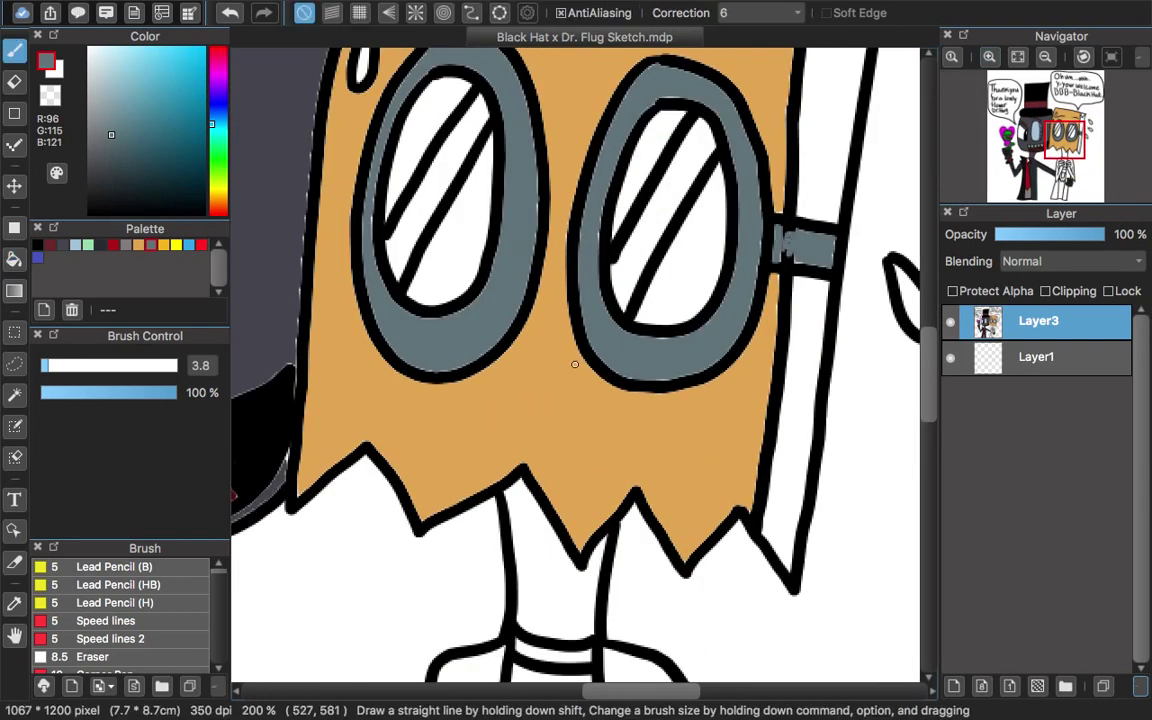
# Draw a thin black bridge between the two goggle frames and fill it grey (R96 G115 B121)
pyautogui.keyDown('alt'); pyautogui.click(623, 232); pyautogui.keyUp('alt')
pyautogui.moveTo(545, 233)
pyautogui.mouseDown()
pyautogui.moveTo(572, 234)
pyautogui.moveTo(572, 262)
pyautogui.mouseUp()
pyautogui.press('g')
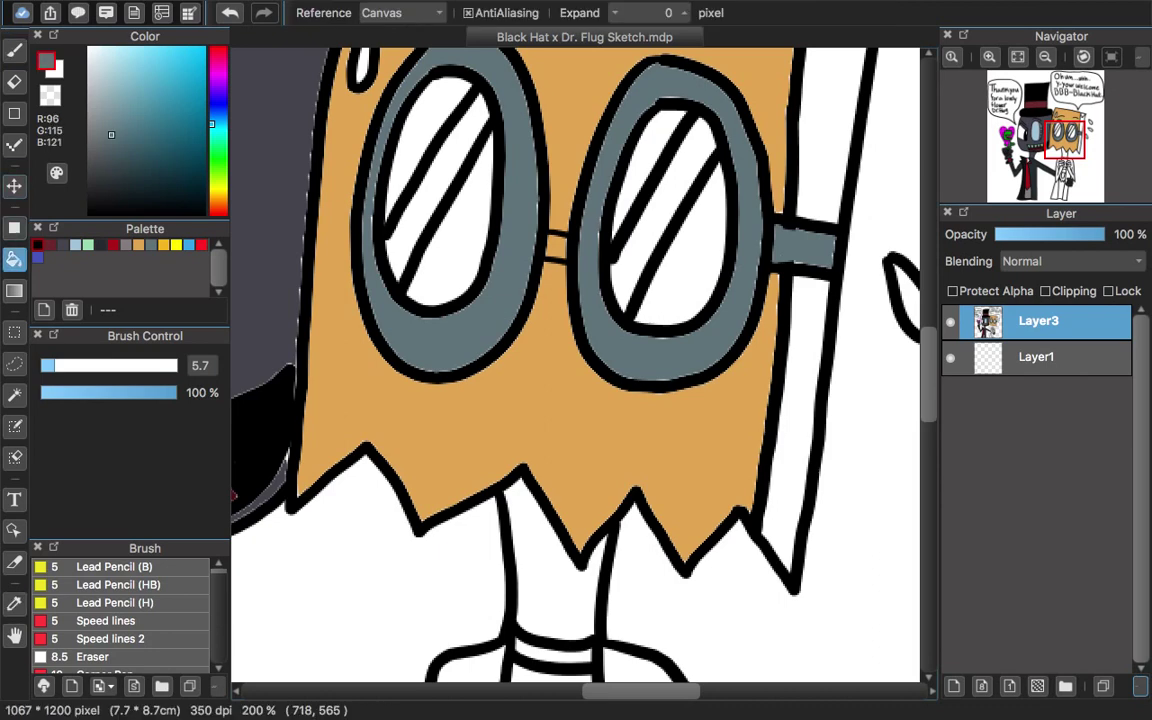
# Fill the goggle lenses black on both sides of the white diagonal highlights and brush black over the leftover gap lines
pyautogui.click(204, 212)
pyautogui.click(410, 150)
pyautogui.click(470, 240)
pyautogui.click(632, 172)
pyautogui.click(698, 252)
pyautogui.press('b')
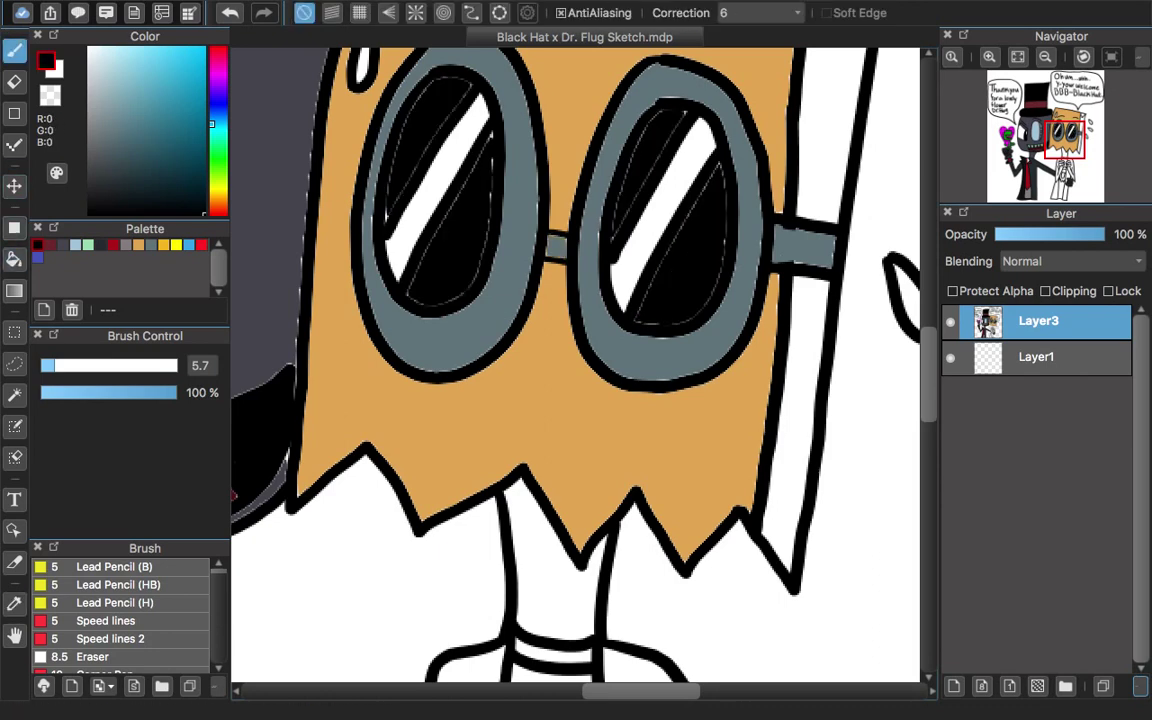
pyautogui.moveTo(378, 200)
pyautogui.mouseDown()
pyautogui.moveTo(370, 108)
pyautogui.moveTo(420, 72)
pyautogui.mouseUp()
pyautogui.moveTo(645, 140)
pyautogui.mouseDown()
pyautogui.moveTo(676, 322)
pyautogui.moveTo(677, 132)
pyautogui.mouseUp()
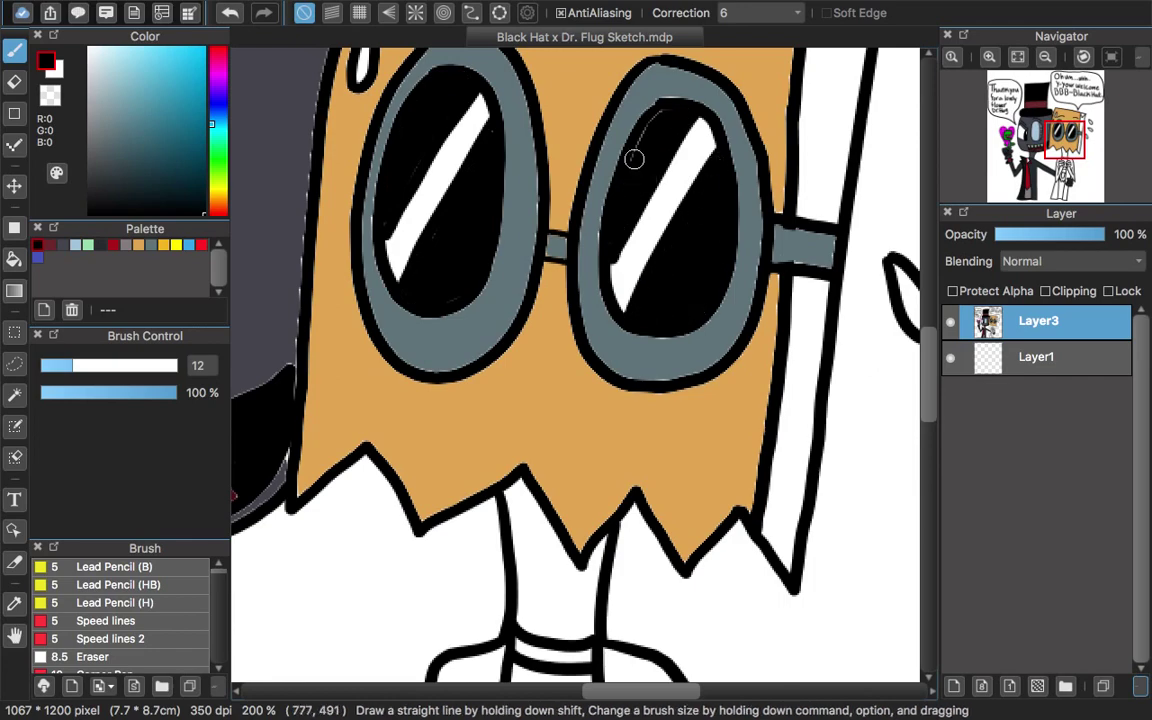
# Fill all the fingers of Dr. Flug's clasped hands yellow-orange (R245 G181 B31)
pyautogui.click(1045, 56)
pyautogui.scroll(-5, 575, 360)
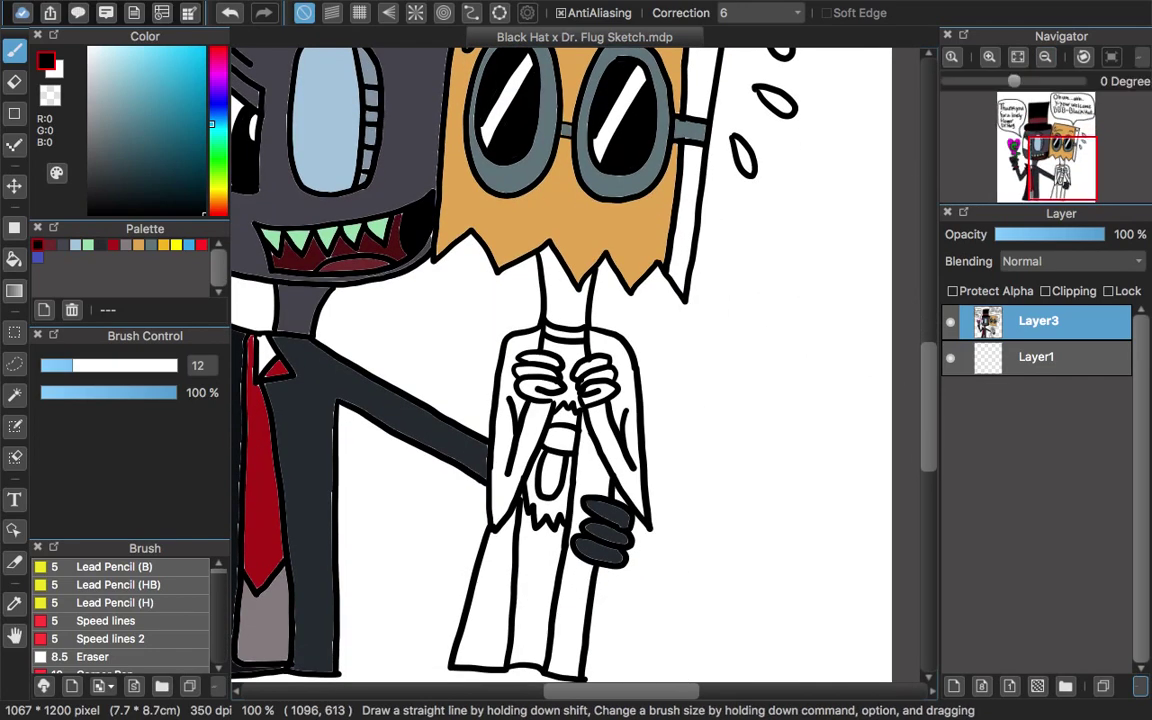
pyautogui.click(989, 56)
pyautogui.click(50, 365)
pyautogui.click(163, 245)
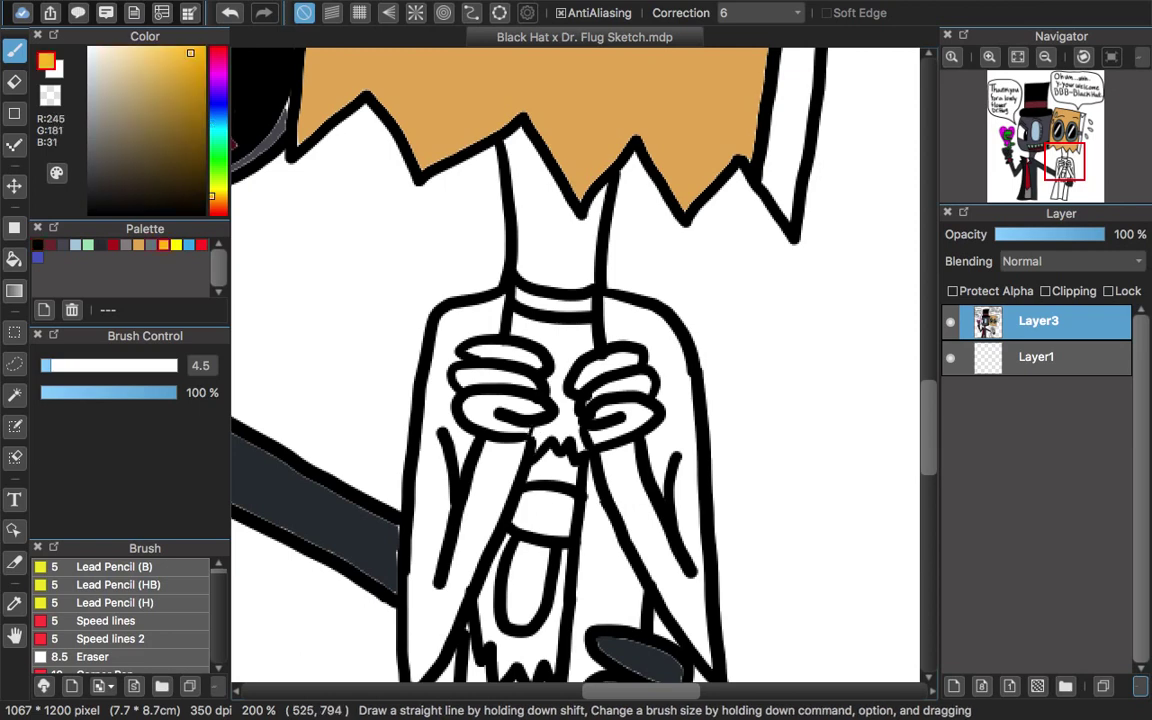
pyautogui.click(14, 258)
pyautogui.click(500, 352)
# Fill Dr. Flug's collar red (R252 G33 B31) and the shirt areas above and below the emblem blue (R58 G165 B233)
pyautogui.click(201, 245)
pyautogui.click(553, 300)
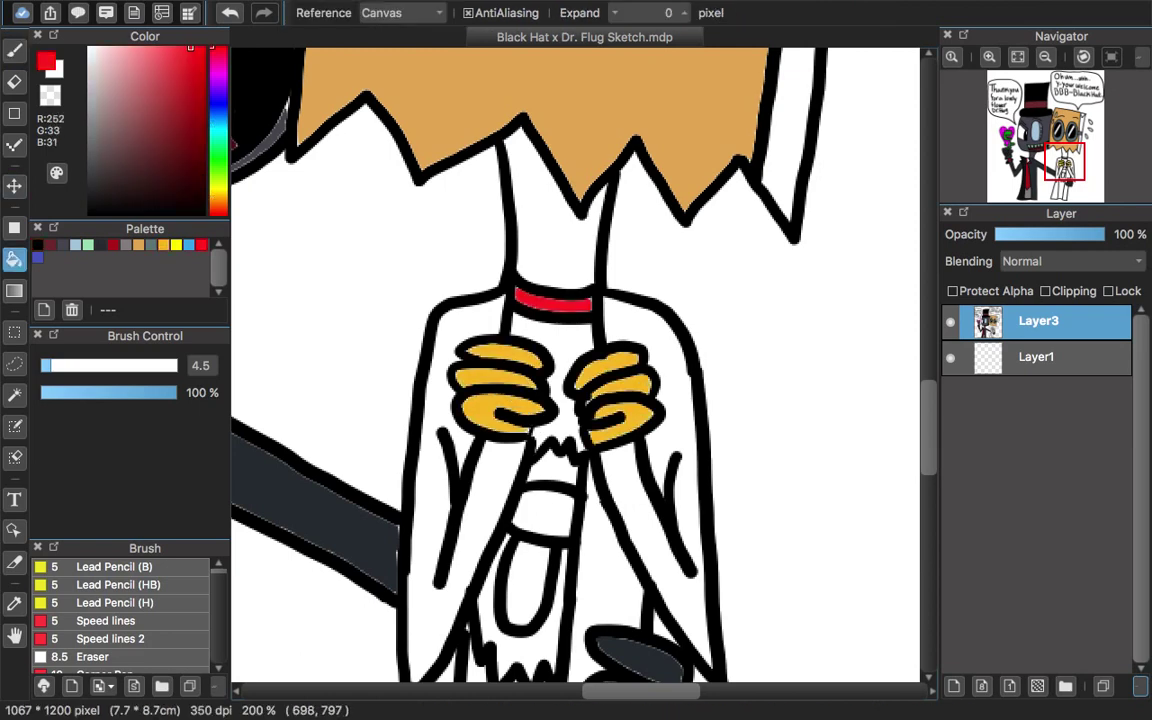
pyautogui.click(189, 245)
pyautogui.click(553, 325)
pyautogui.scroll(-5, 575, 400)
pyautogui.click(490, 520)
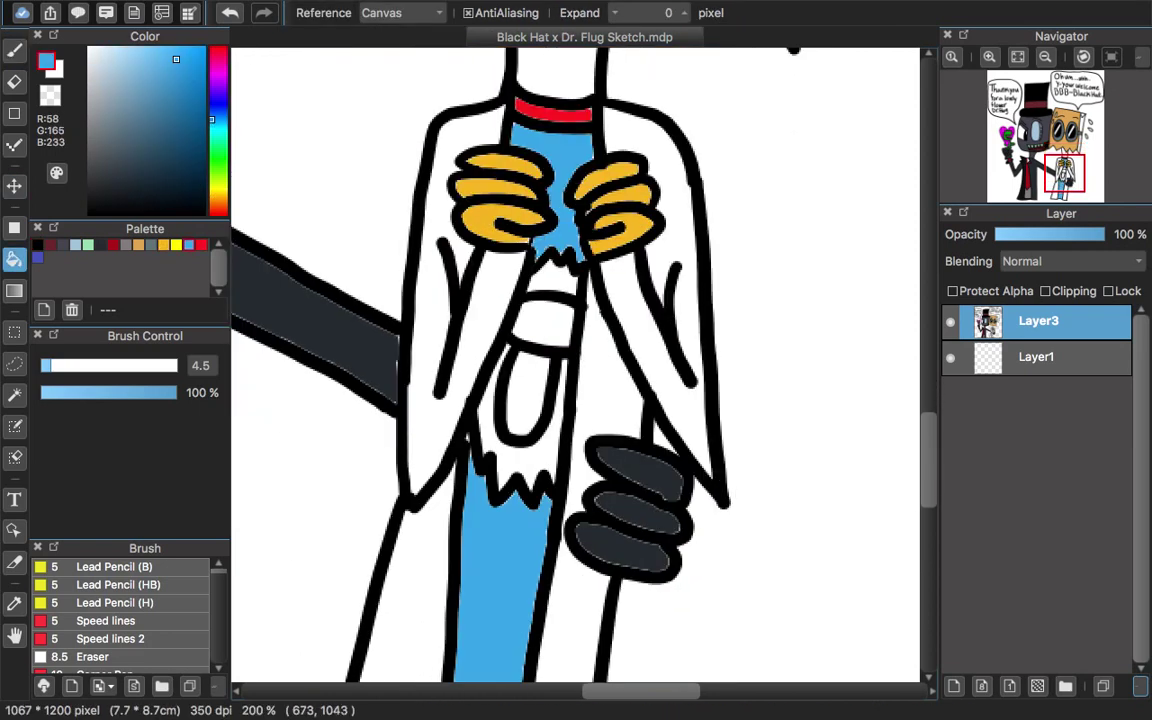
# Fill both parts of the shirt emblem blue-violet (R72 G85 B190) and the flame area around them yellow
pyautogui.click(37, 257)
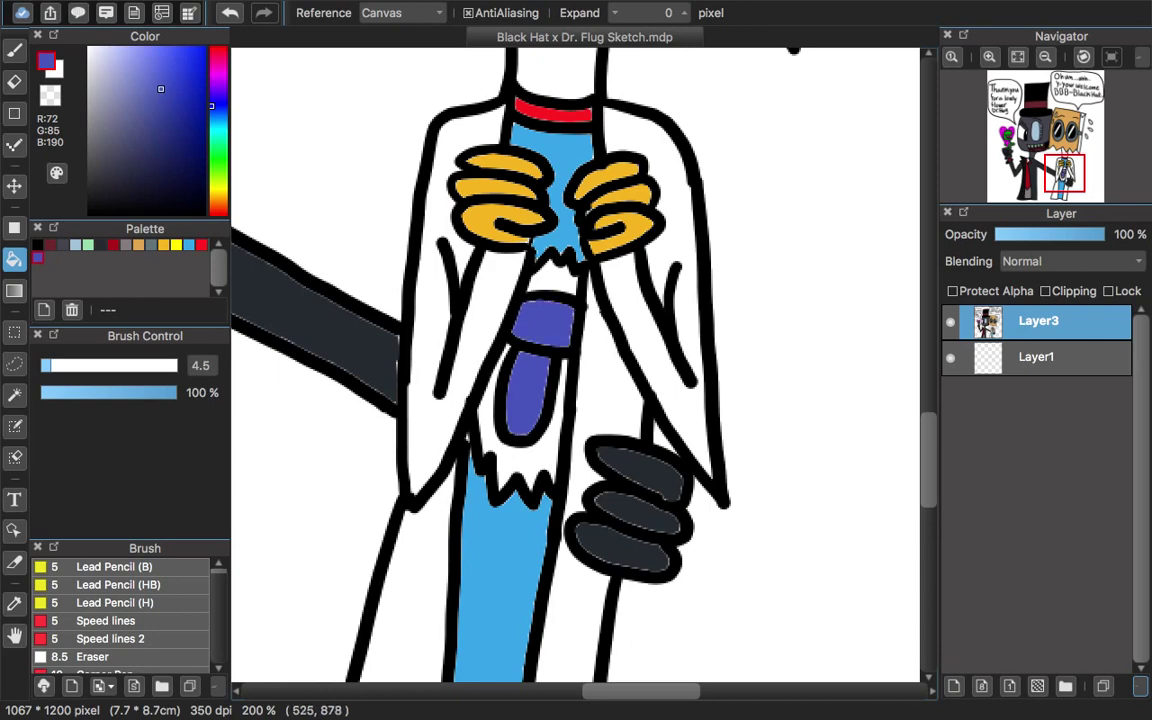
pyautogui.click(176, 245)
pyautogui.click(497, 255)
pyautogui.click(488, 390)
# Brush a red (R252 G33 B31) border along the inner edges of the yellow flame and a red dot on the emblem's lower part
pyautogui.click(201, 245)
pyautogui.click(14, 50)
pyautogui.press('super+plus')
pyautogui.moveTo(482, 213); pyautogui.dragTo(524, 162)
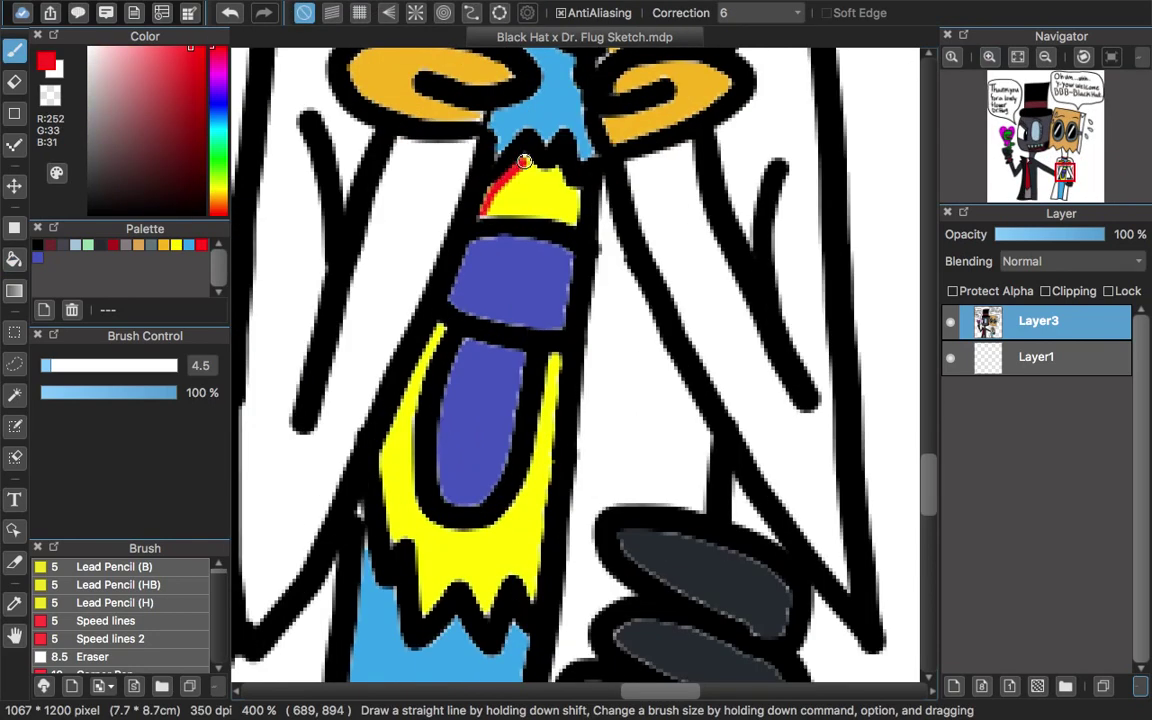
pyautogui.click(478, 424)
pyautogui.scroll(-4, 478, 400)
pyautogui.moveTo(441, 150); pyautogui.dragTo(404, 222)
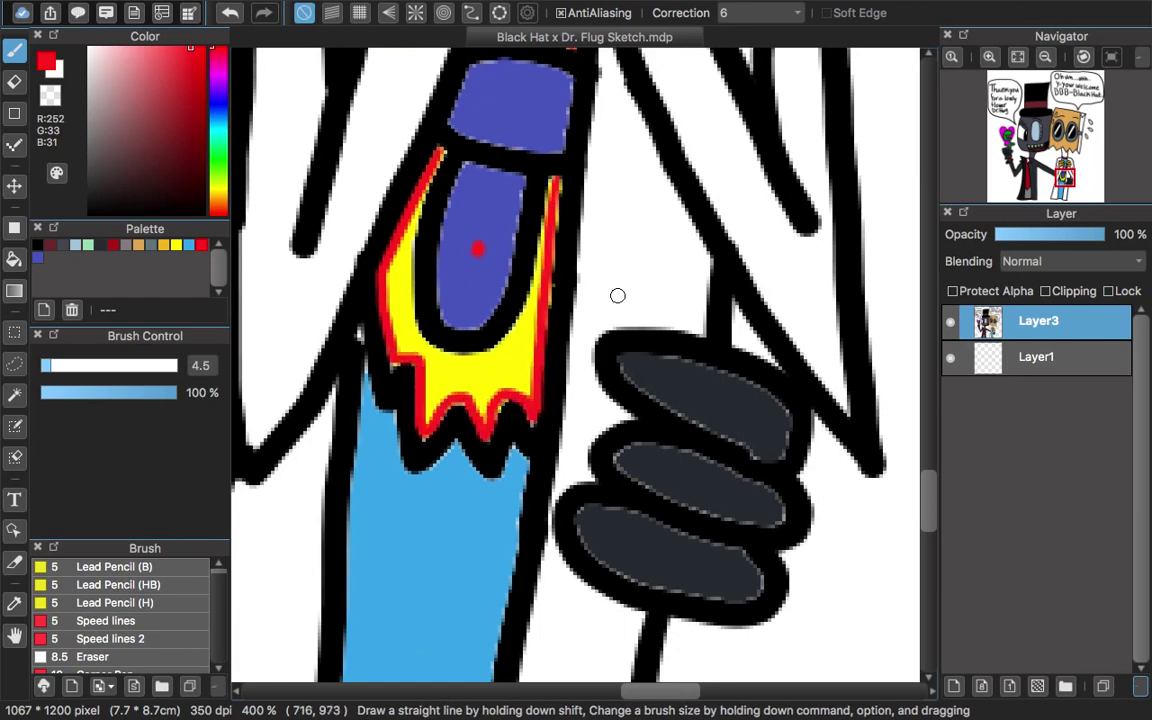
# Fill Dr. Flug's neck cream (R254 G229 B173) and the side panel of his paper bag brown (R140 G90 B17)
pyautogui.press('super+minus')
pyautogui.press('super+minus')
pyautogui.press('super+minus')
pyautogui.press('super+minus')
pyautogui.click(212, 196)
pyautogui.click(124, 47)
pyautogui.click(14, 258)
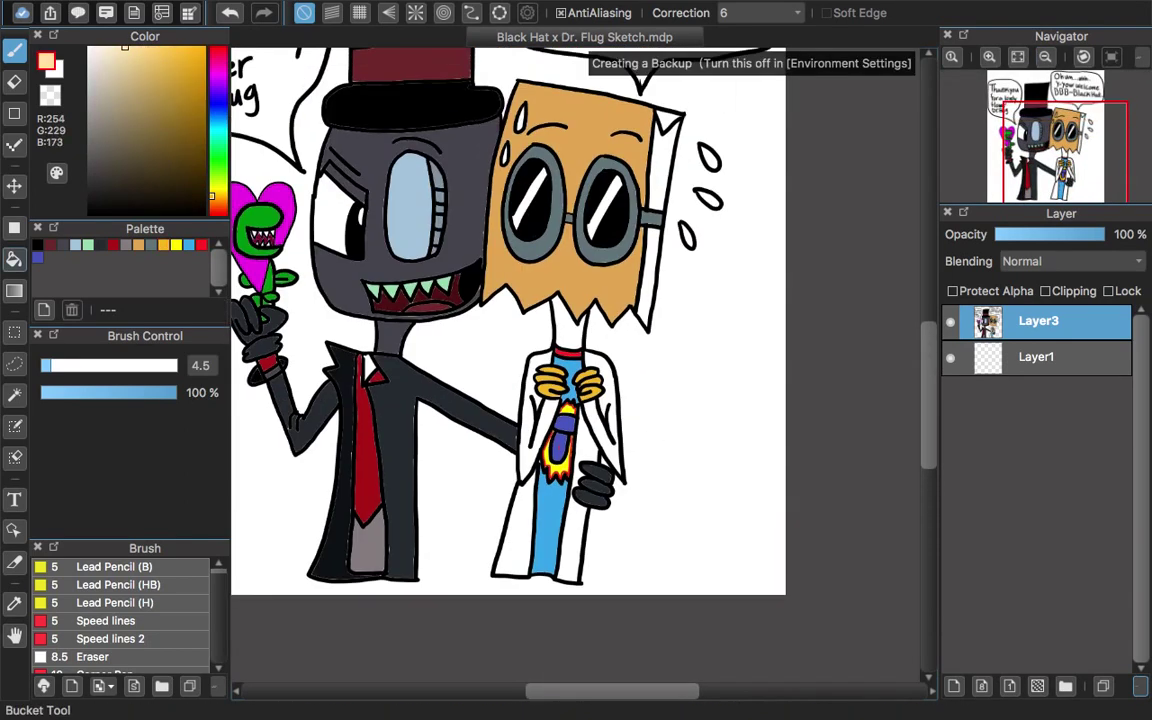
pyautogui.click(511, 290)
pyautogui.scroll(7, 634, 223)
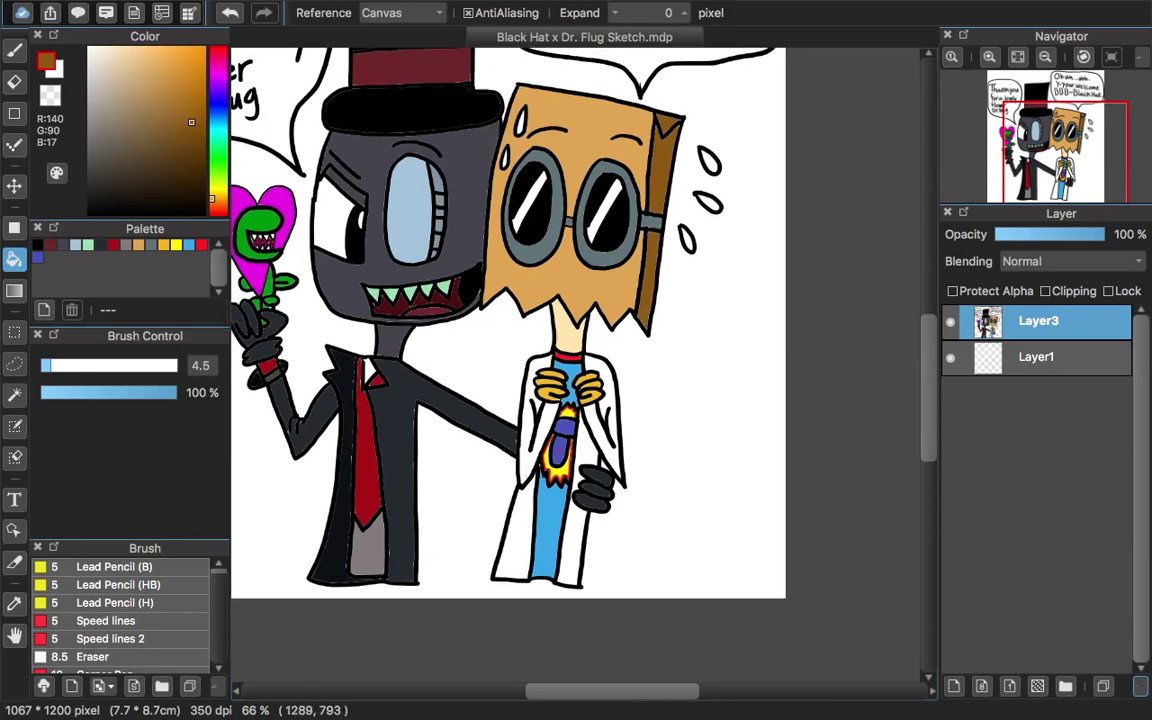
# Select the inside of Dr. Flug's speech bubble, apply a vertical blue (R58 G165 B233) to white linear gradient, and deselect
pyautogui.click(14, 393)
pyautogui.click(724, 203)
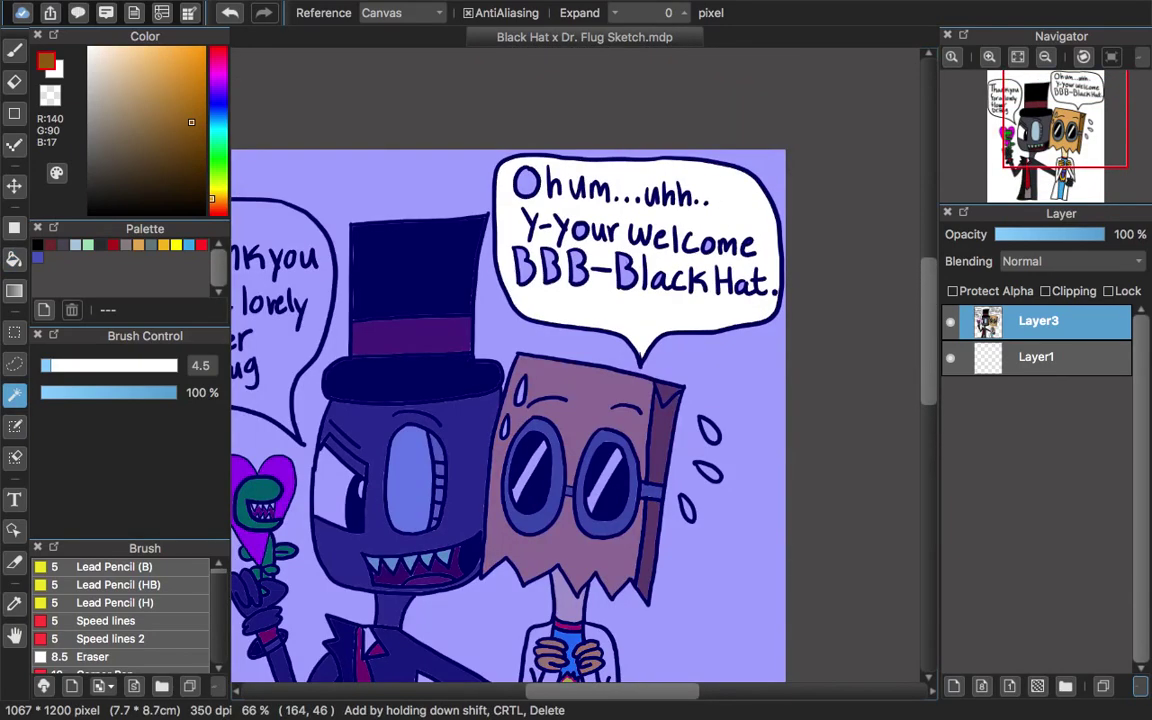
pyautogui.click(212, 119)
pyautogui.click(176, 59)
pyautogui.click(14, 290)
pyautogui.moveTo(628, 160); pyautogui.dragTo(628, 320)
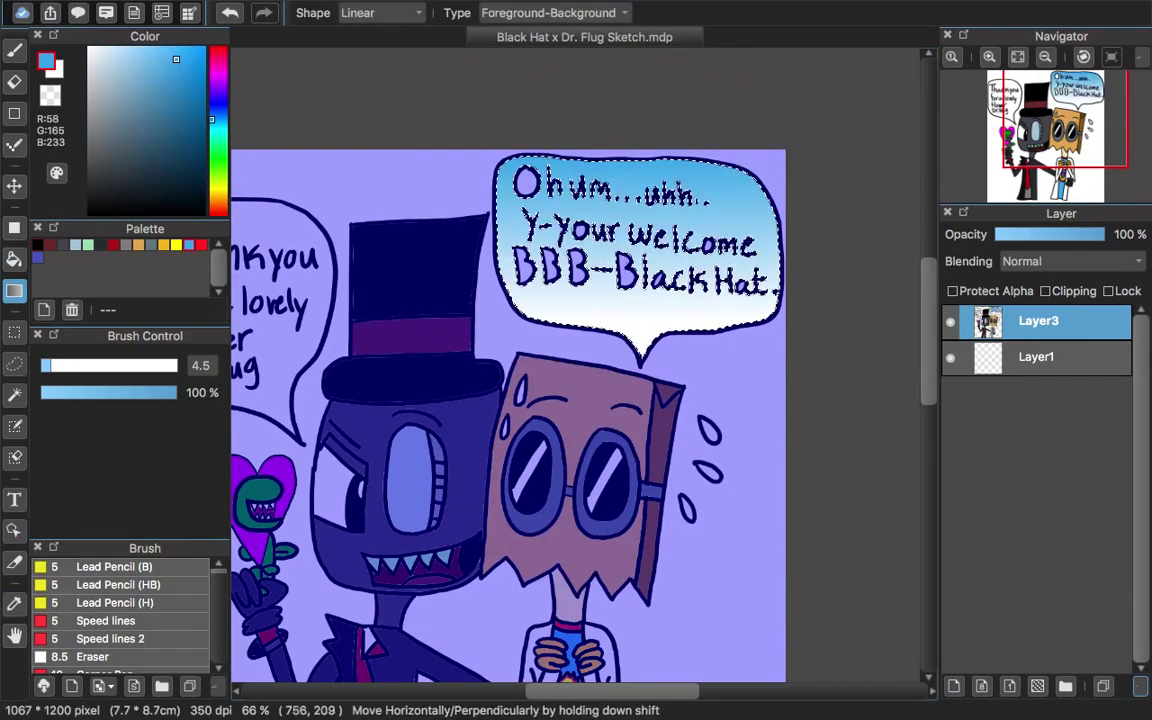
pyautogui.click(589, 8)
pyautogui.click(617, 36)
# Fill Black Hat's speech bubble with a vertical dark grey (R68 G68 B78) to white gradient and clear the selection
pyautogui.hscroll(-5, 653, 415)
pyautogui.click(14, 562)
pyautogui.click(590, 540)
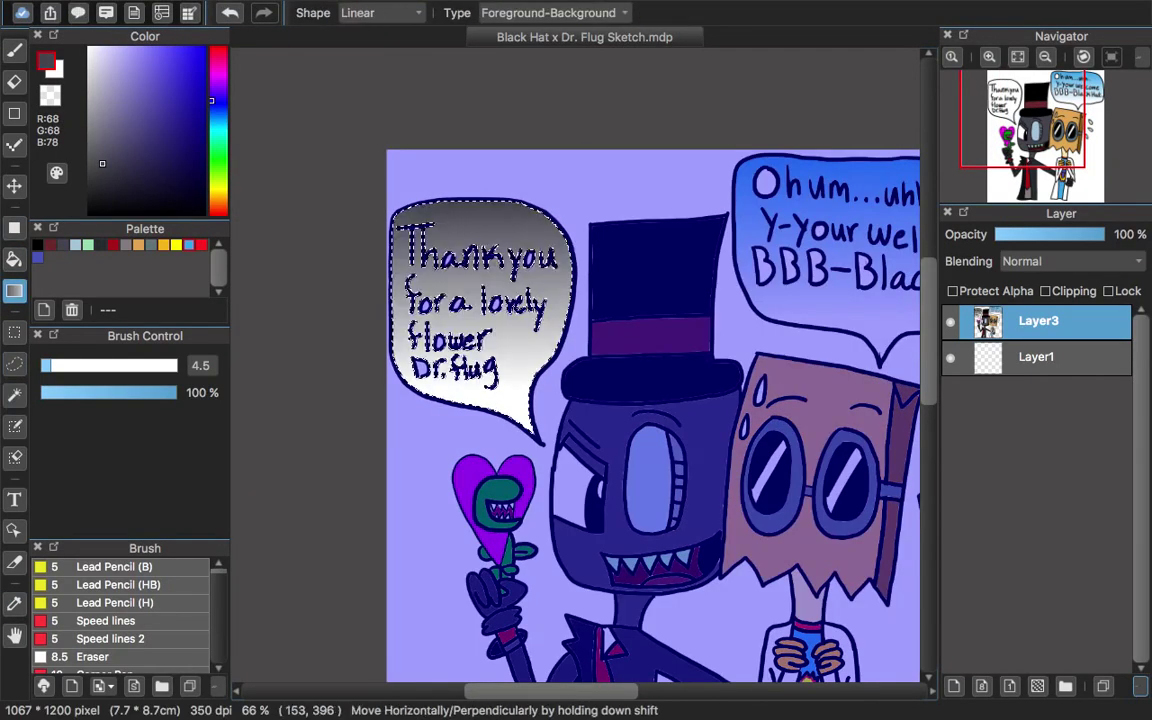
pyautogui.click(374, 6)
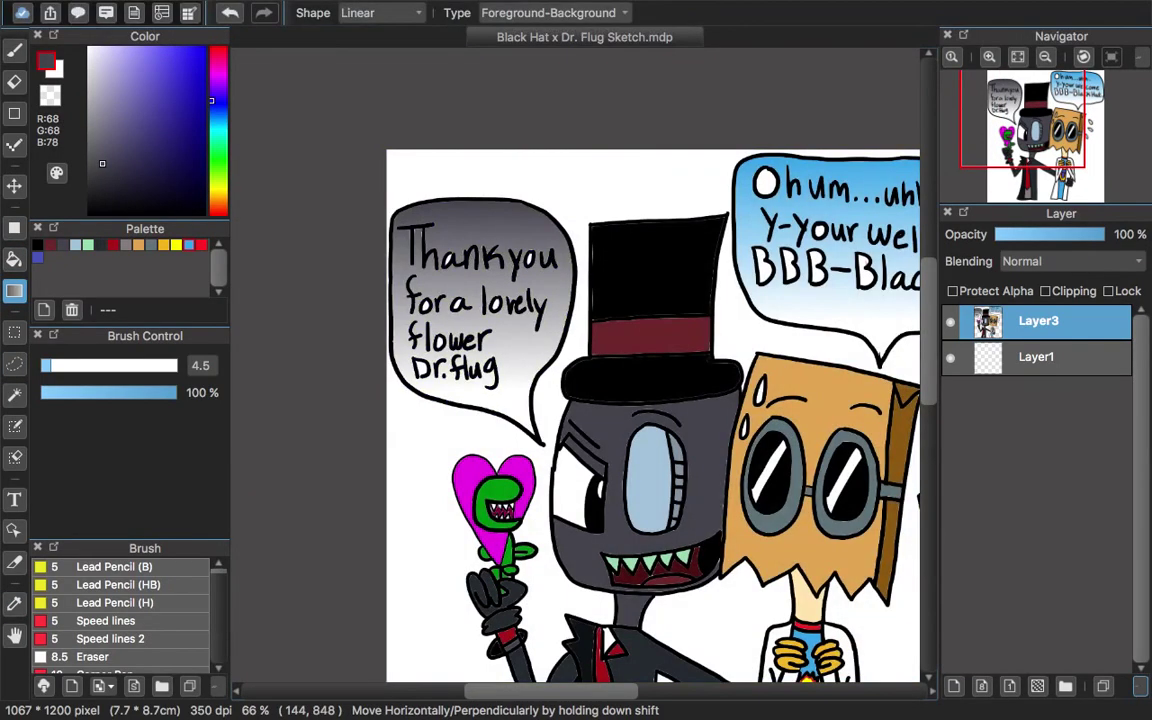
# Sample the bubble's blue (R63 G167 B233) and fill the inside of the "O" in "Oh" with a blue-to-white gradient
pyautogui.hscroll(3, 620, 380)
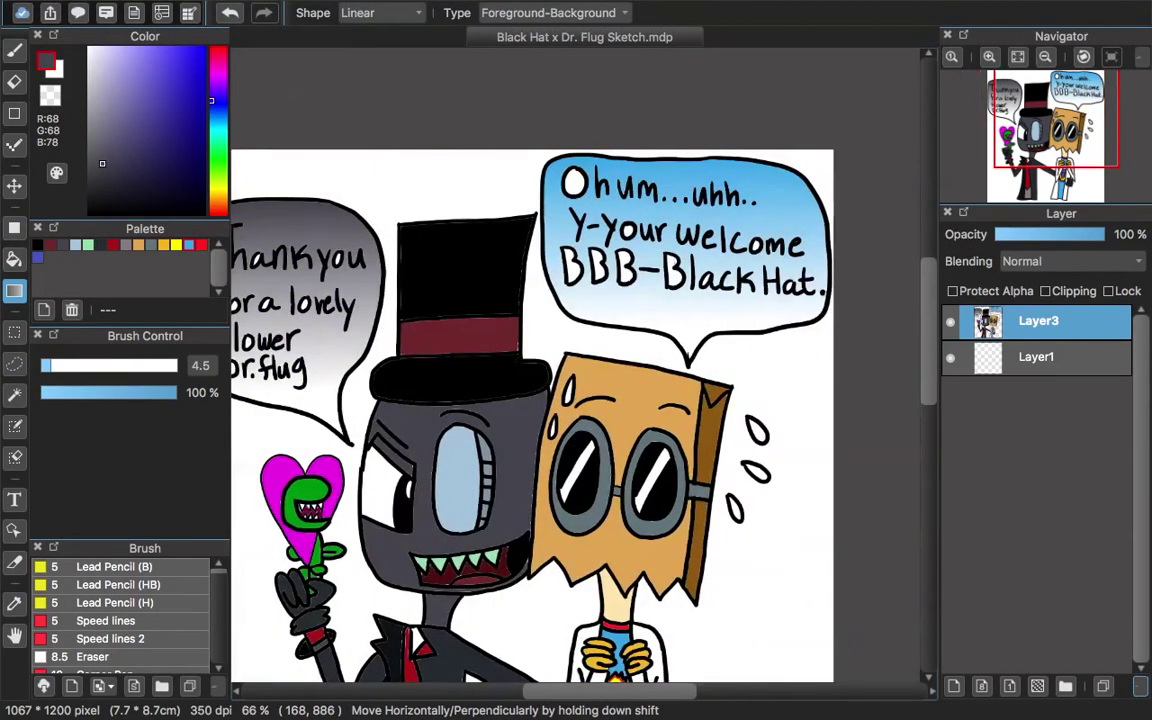
pyautogui.scroll(3, 700, 300)
pyautogui.press('i')
pyautogui.click(600, 160)
pyautogui.press('w')
pyautogui.click(492, 178)
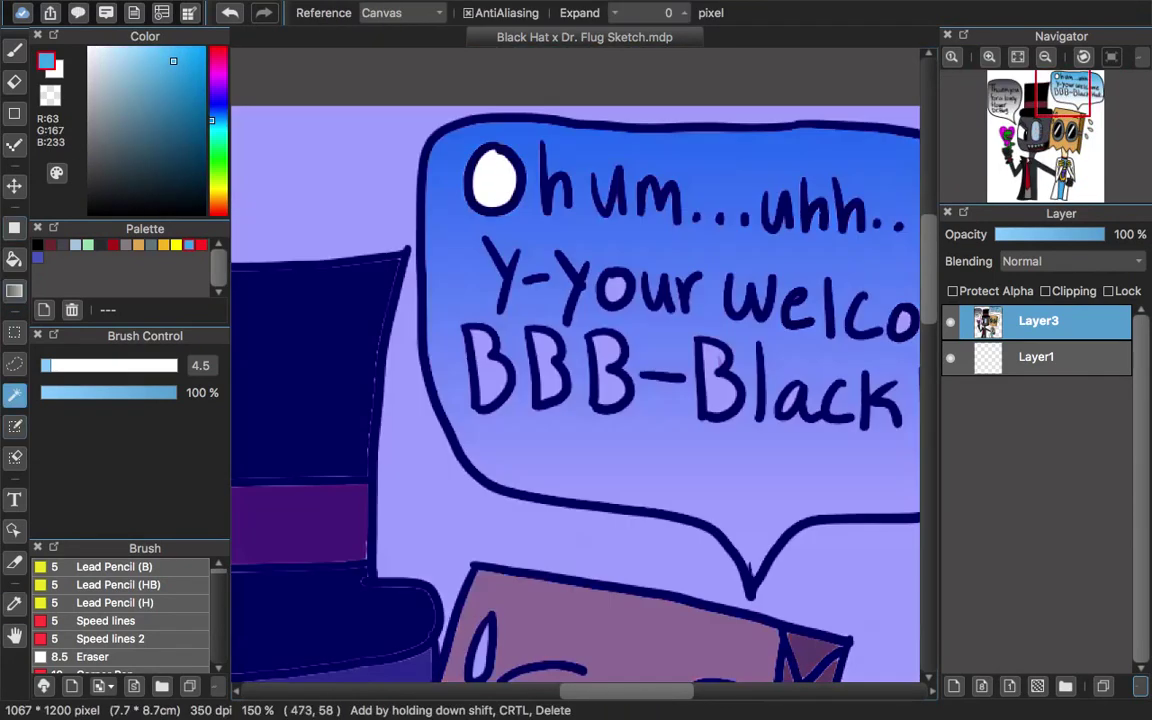
pyautogui.press('g')
pyautogui.hscroll(3, 575, 390)
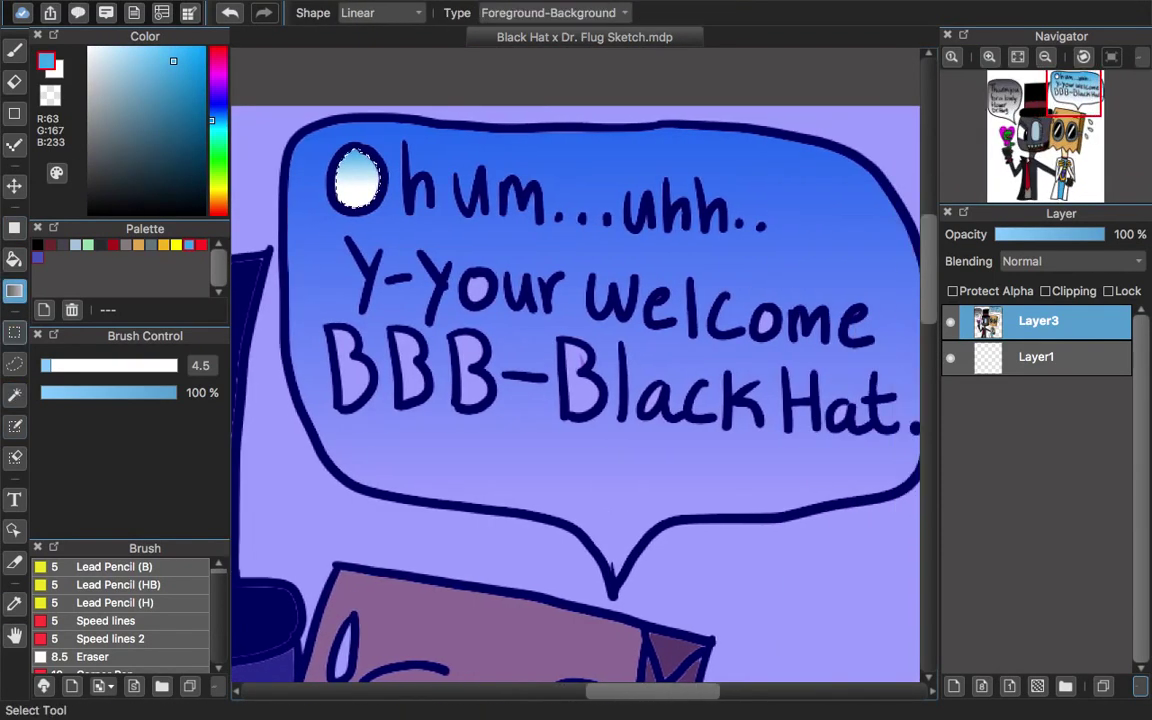
# Fill the insides of the "o" in "your" and the first "B" of "BBB" with foreground-to-white gradients
pyautogui.press('w')
pyautogui.click(478, 289)
pyautogui.press('g')
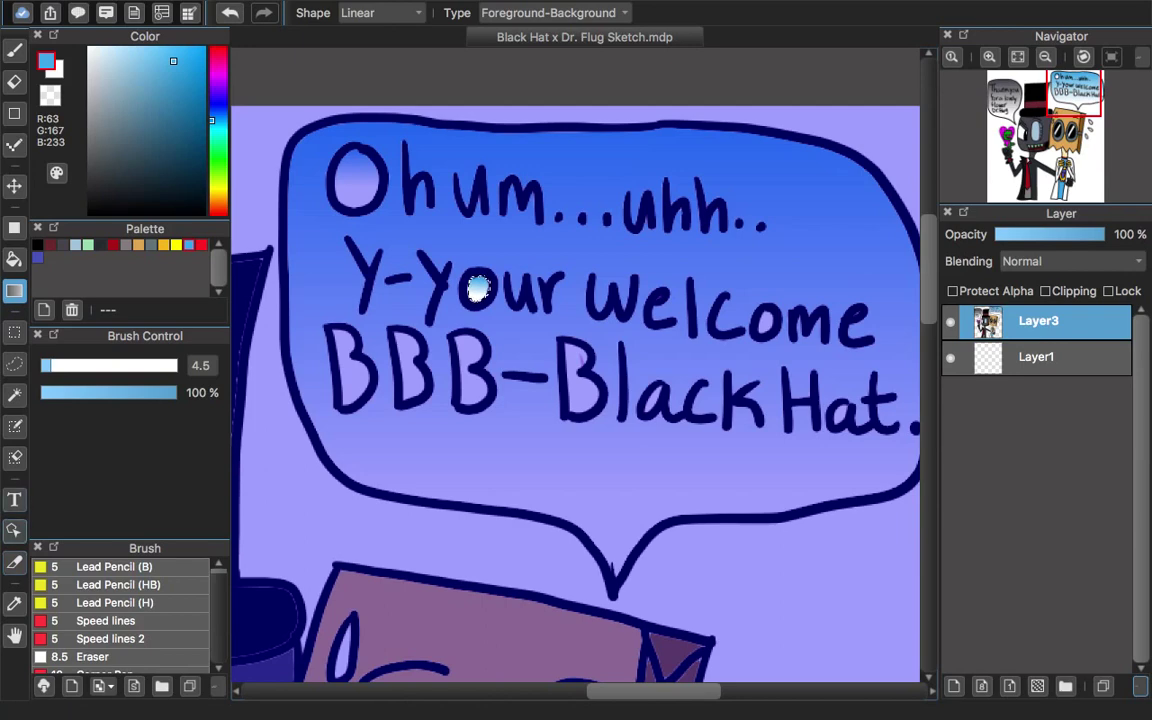
pyautogui.press('w')
pyautogui.press('g')
pyautogui.press('w')
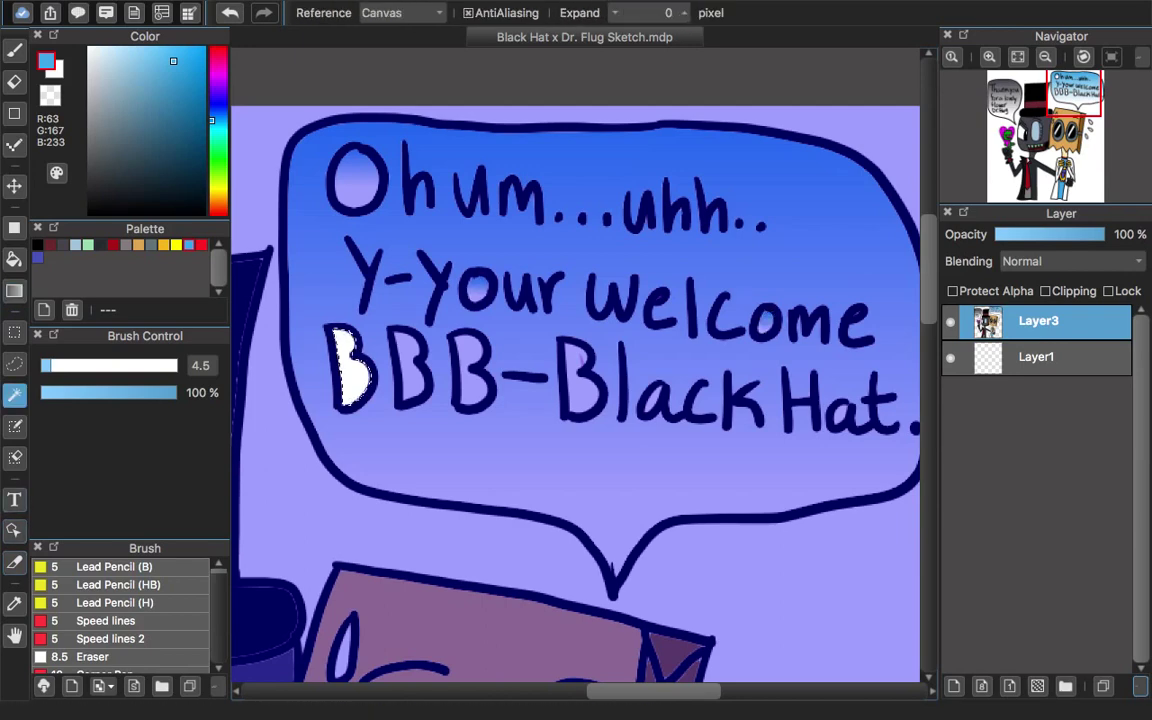
pyautogui.press('g')
# Fill the insides of the second and third "B" of "BBB" with light blue (R173 G217 B245) to white gradients
pyautogui.press('w')
pyautogui.click(410, 372)
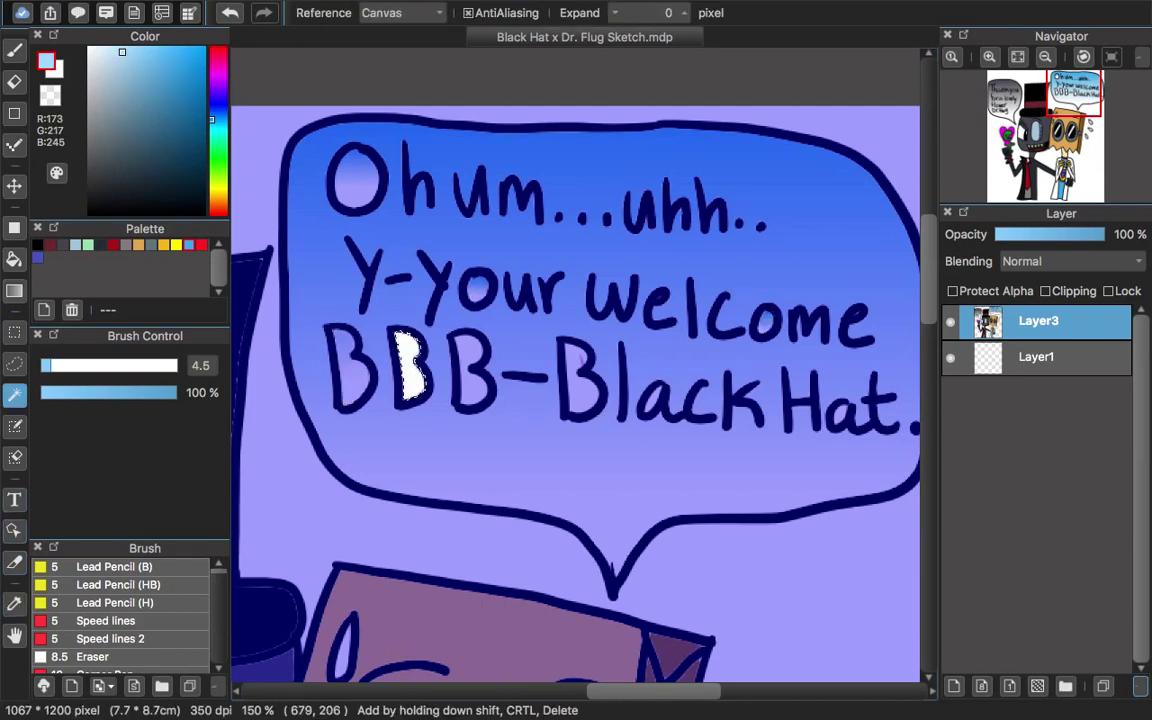
pyautogui.press('g')
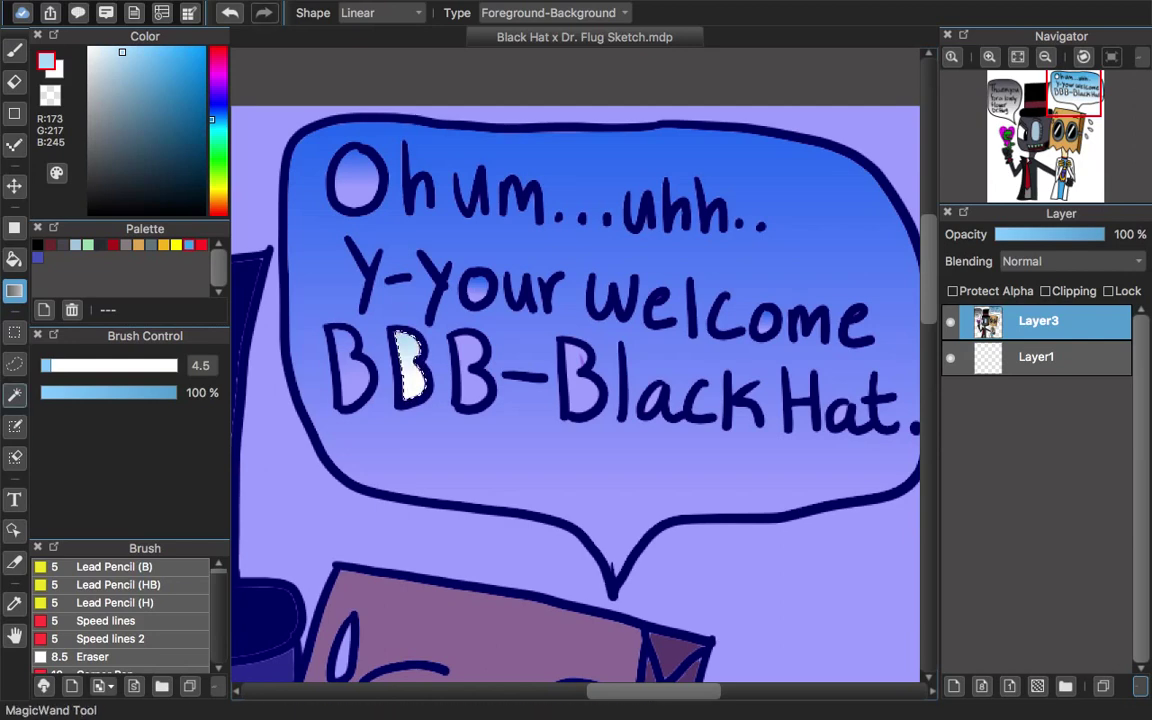
pyautogui.press('w')
pyautogui.click(472, 375)
pyautogui.press('g')
# Fill the insides of the "B" and "a" in "Black" and the "a" in "Hat" with light-blue-to-white gradients
pyautogui.press('w')
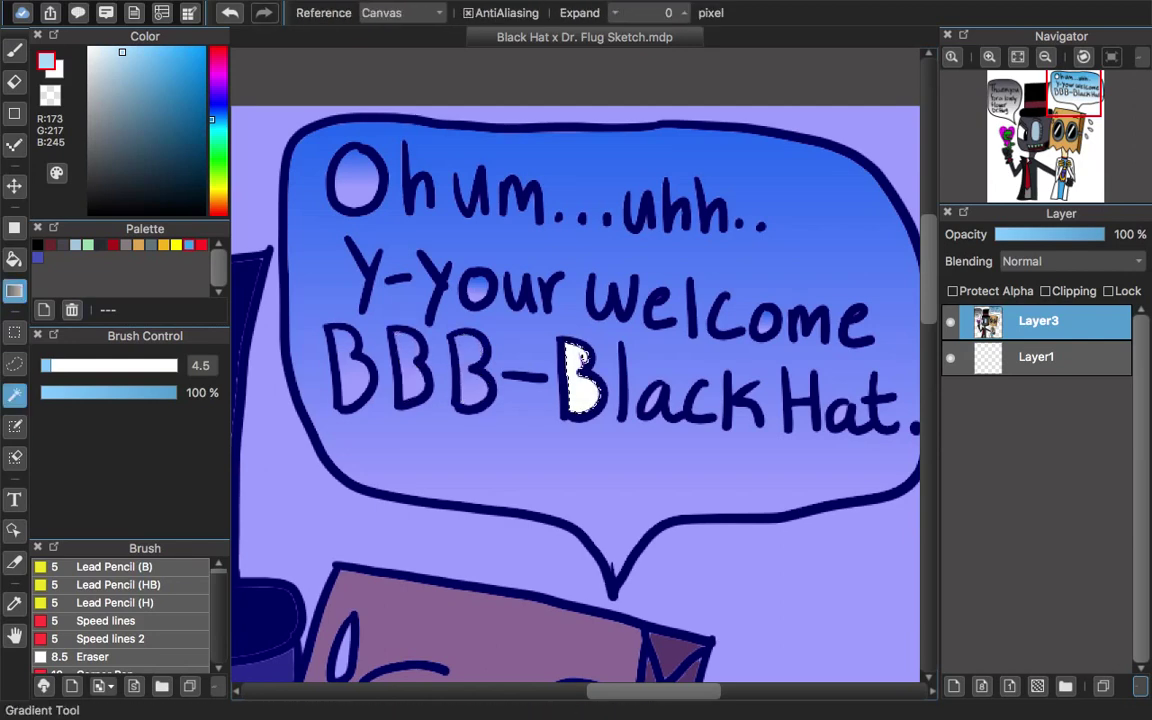
pyautogui.press('g')
pyautogui.press('w')
pyautogui.press('g')
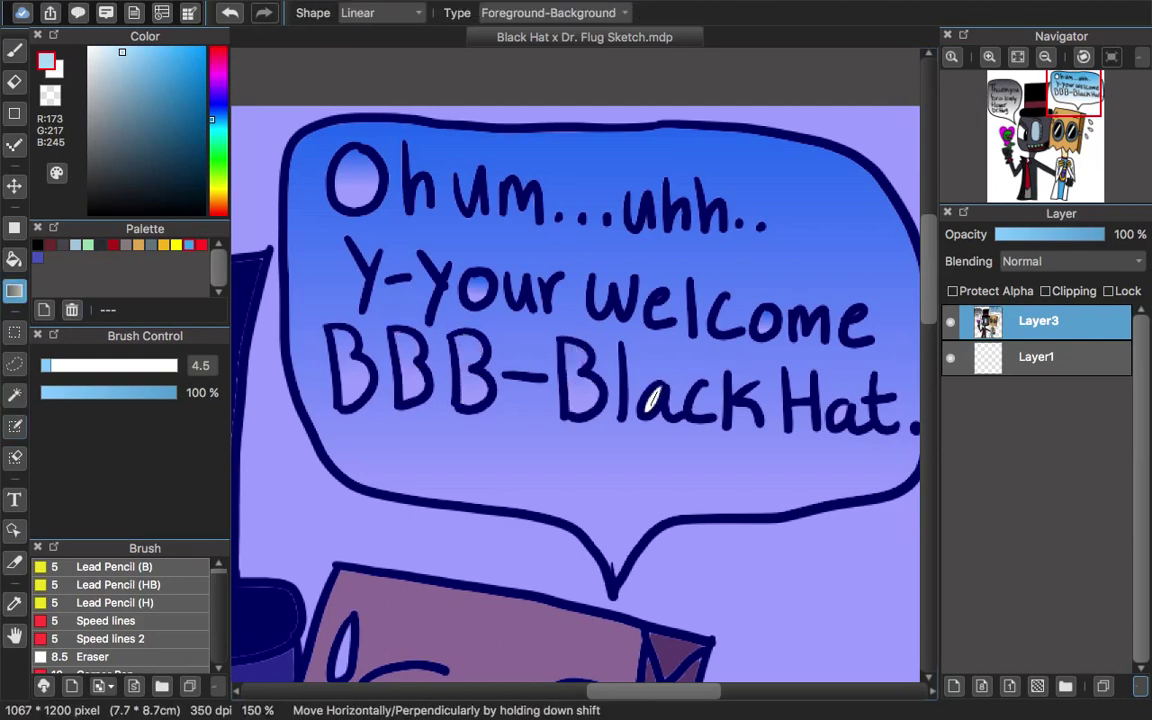
pyautogui.moveTo(653, 393); pyautogui.dragTo(490, 400)
pyautogui.press('w')
pyautogui.press('g')
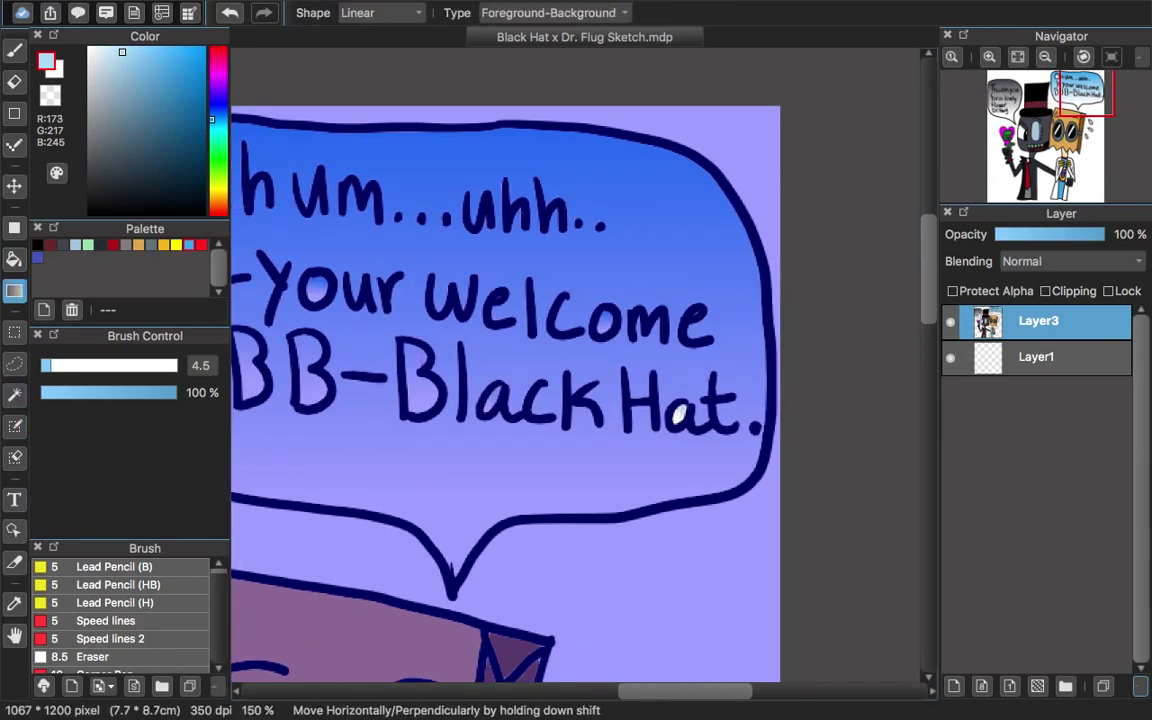
# Sample grey (R123 G123 B130) from Black Hat's speech bubble and fill the letter insides in "Thank you" with grey-to-white gradients
pyautogui.hscroll(-15, 678, 413)
pyautogui.click(15, 603)
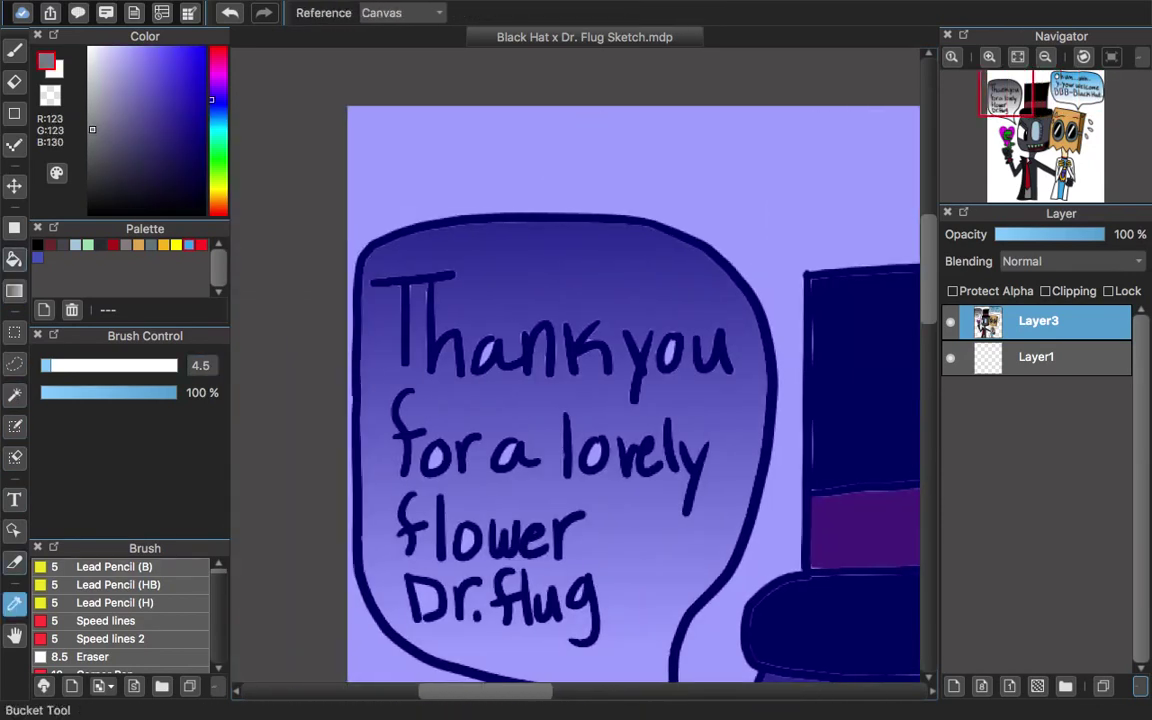
pyautogui.press('w')
pyautogui.press('g')
pyautogui.press('w')
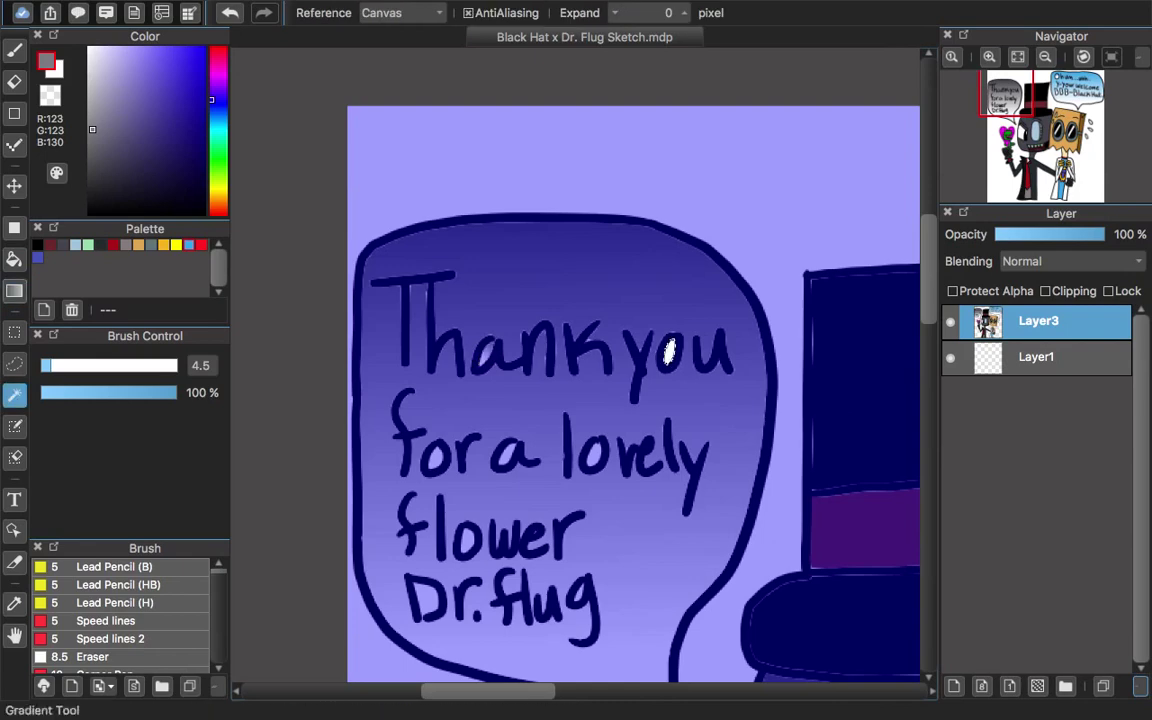
pyautogui.press('g')
# Fill the insides of the "o" in "for" and the word "a" with lighter grey (R173 G173 B177) to white gradients
pyautogui.press('w')
pyautogui.press('g')
pyautogui.press('w')
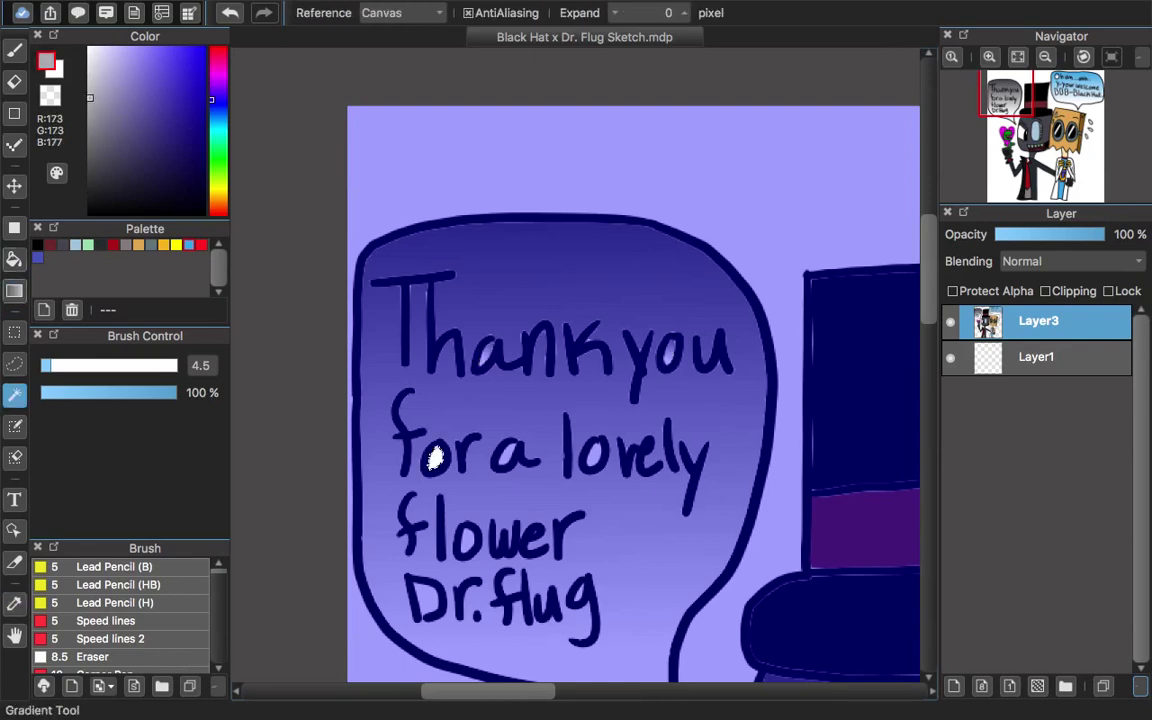
pyautogui.press('g')
pyautogui.press('w')
pyautogui.press('g')
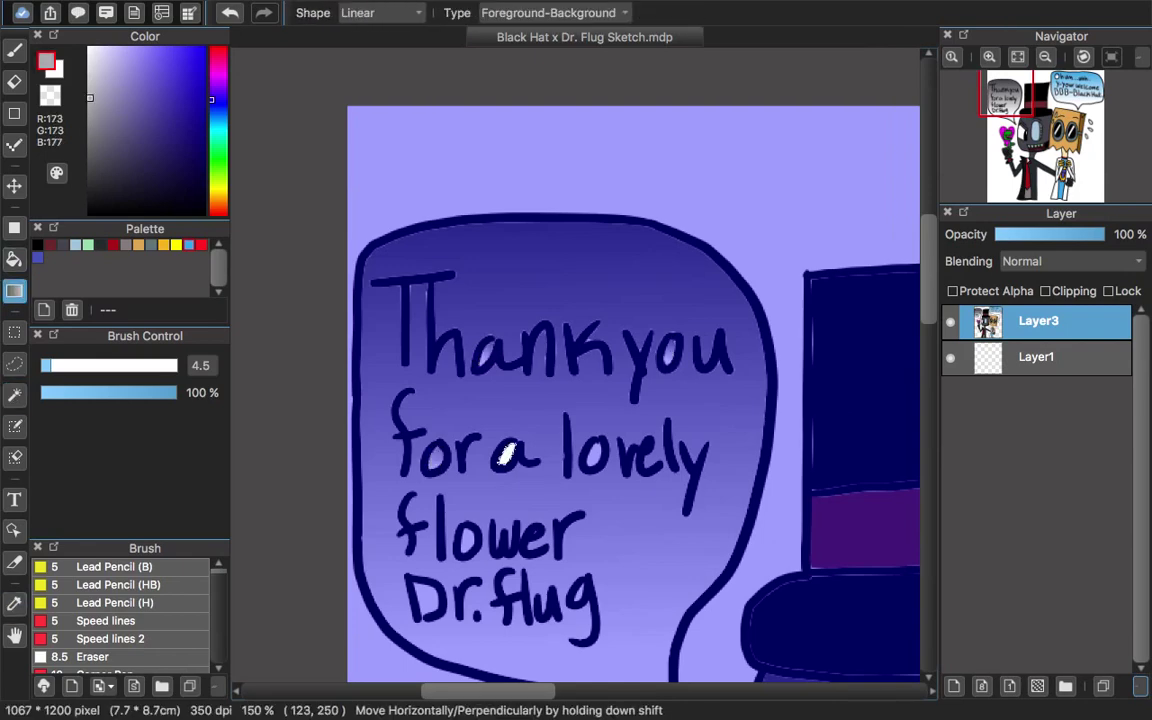
# Fill the insides of the "o" in "lovely", the "o" in "flower" and the "D" in "Dr." with grey-to-white gradients and deselect
pyautogui.press('w')
pyautogui.press('g')
pyautogui.moveTo(594, 452); pyautogui.dragTo(594, 316)
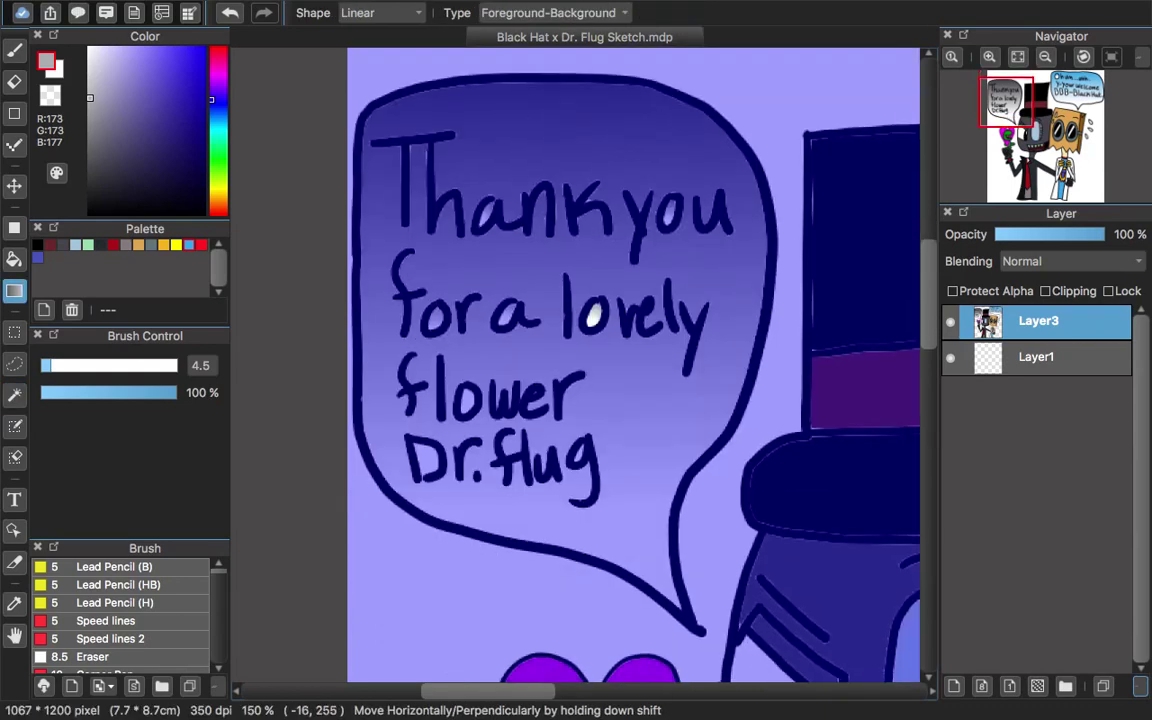
pyautogui.press('w')
pyautogui.press('g')
pyautogui.press('w')
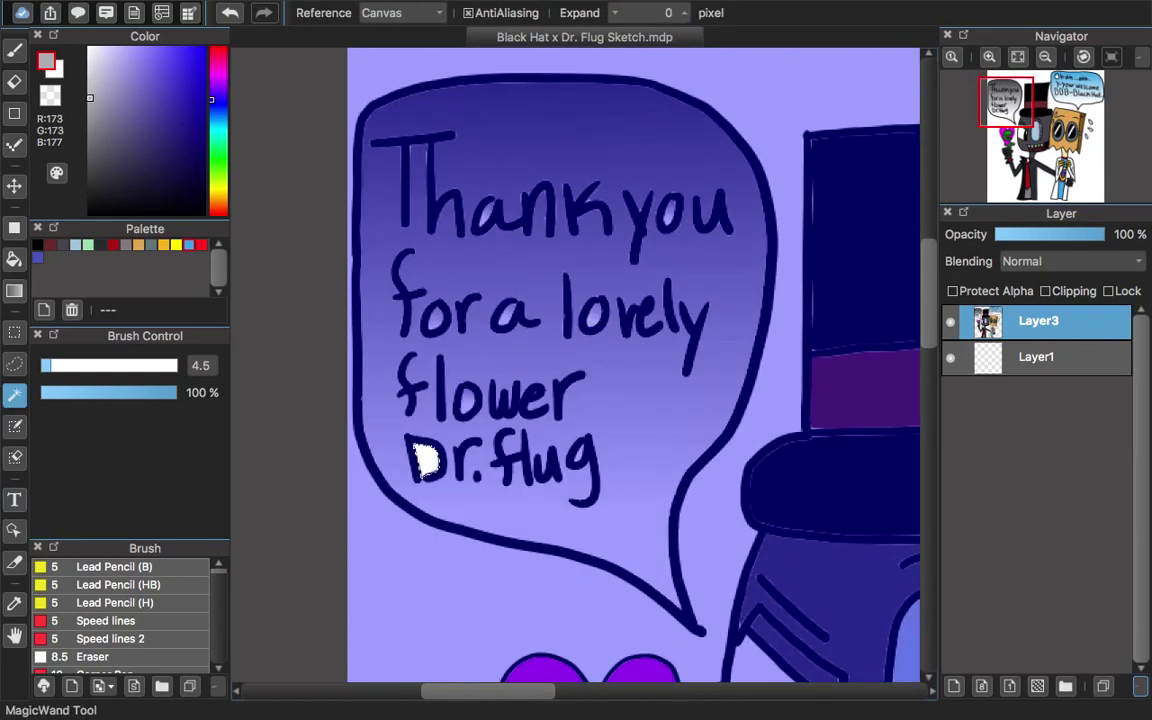
pyautogui.press('g')
pyautogui.press('super+d')
# Select the empty background around both characters and speech bubbles with the Magic Wand, with Layer1 as the active layer
pyautogui.press('super+minus')
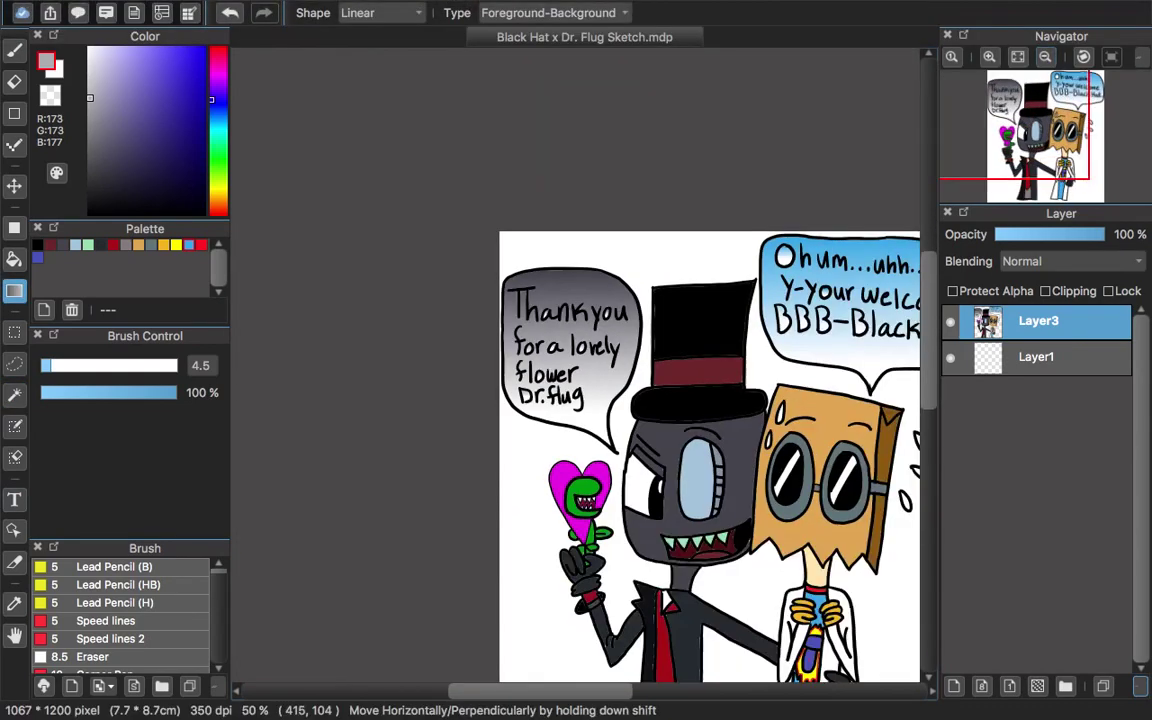
pyautogui.scroll(-5, 700, 450)
pyautogui.hscroll(3, 700, 400)
pyautogui.click(1036, 356)
pyautogui.click(14, 394)
pyautogui.click(425, 414)
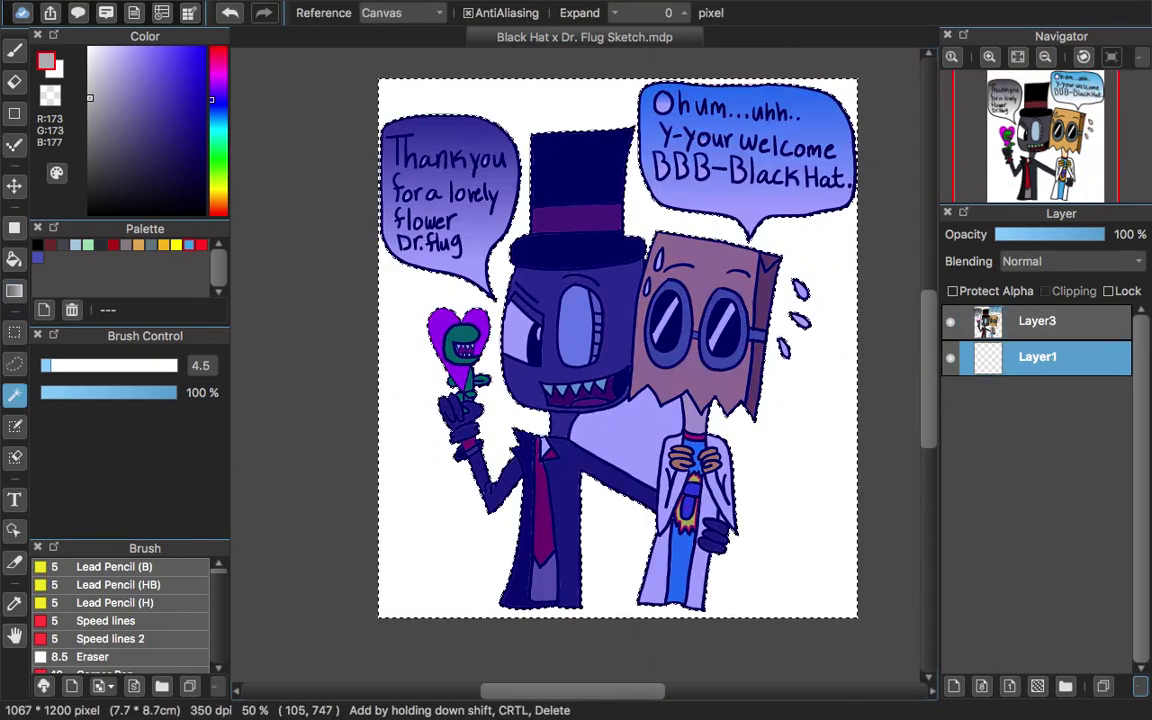
# Fill the selected background with a vertical linear gradient from hot pink to light pink (R253 G155 B207)
pyautogui.moveTo(211, 99); pyautogui.dragTo(211, 60)
pyautogui.click(162, 48)
pyautogui.click(132, 48)
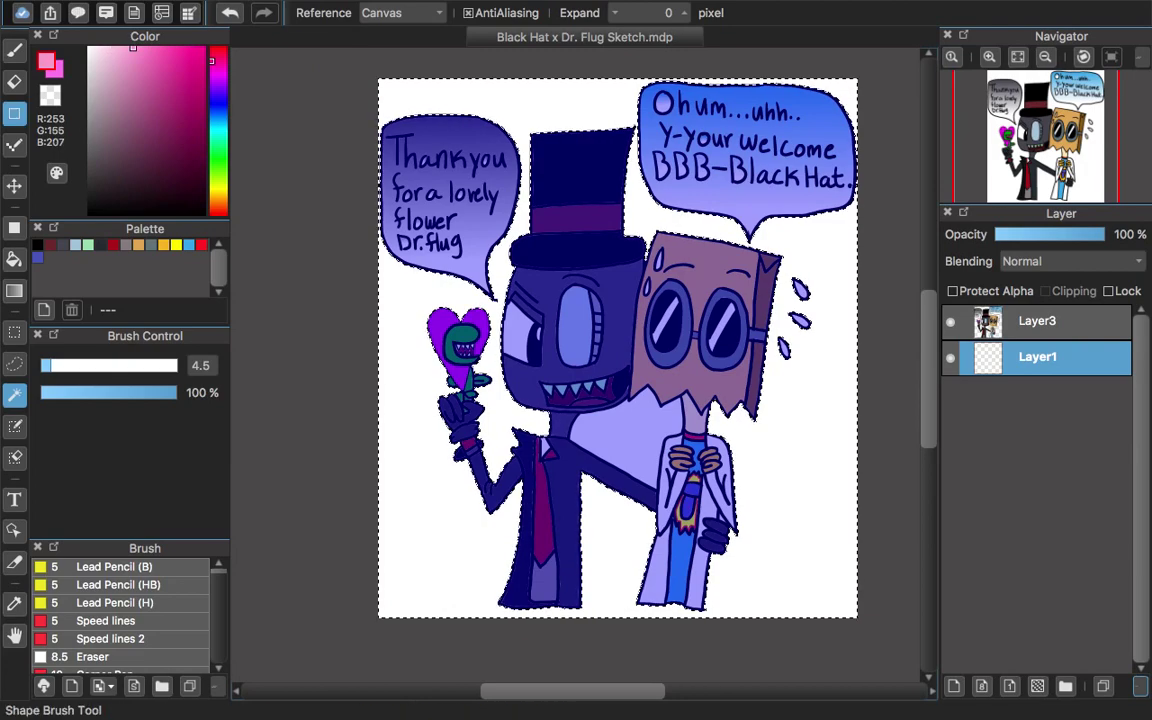
pyautogui.click(14, 290)
pyautogui.moveTo(578, 80); pyautogui.dragTo(561, 597)
# Sample the background's pink (R253 G142 B217) and fill the enclosed gap between the two characters with a matching gradient
pyautogui.click(14, 603)
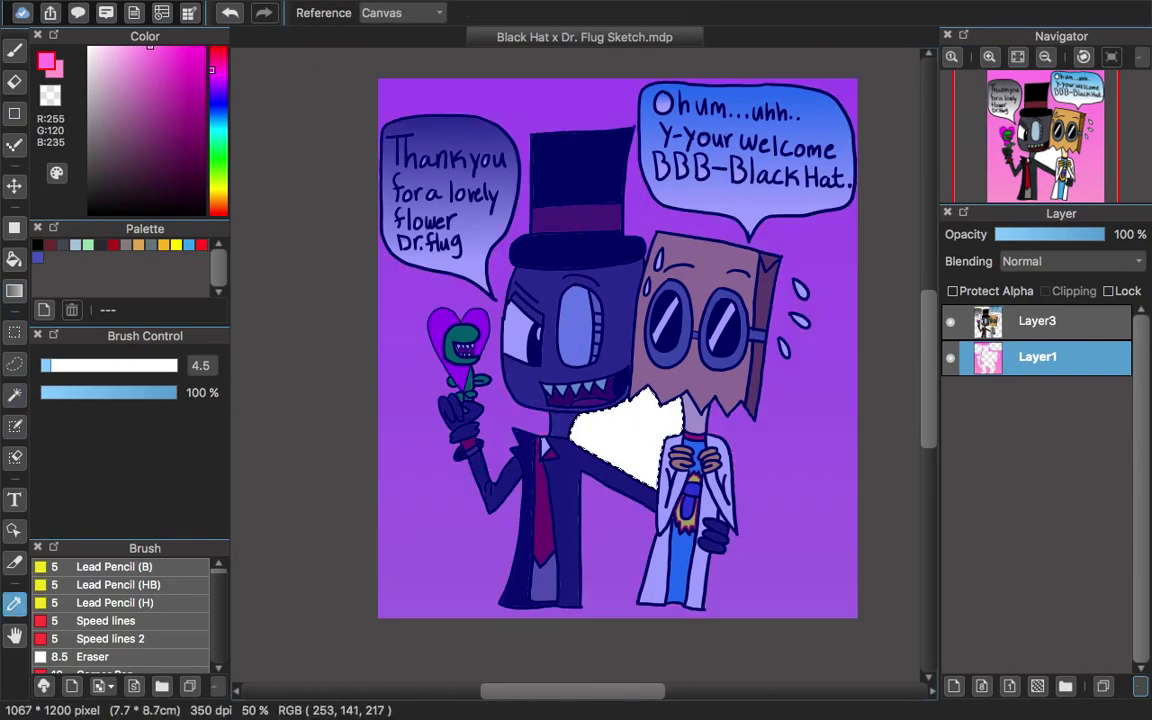
pyautogui.click(14, 290)
pyautogui.moveTo(412, 78); pyautogui.dragTo(847, 209)
# Merge Layer3 with the characters down into Layer1
pyautogui.click(1037, 320)
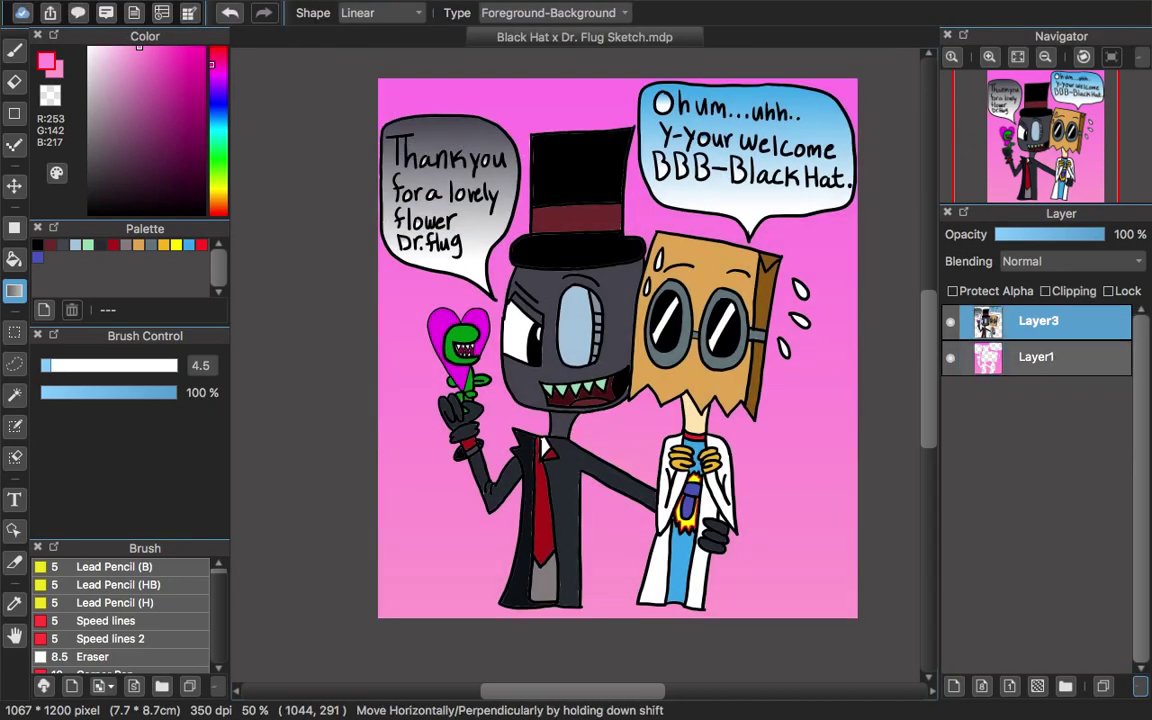
pyautogui.click(1139, 686)
# Choose the AirBrush and a red foreground (R247 G61 B61) for blush on Dr. Flug's paper bag
pyautogui.scroll(5, 580, 360)
pyautogui.hscroll(5, 580, 360)
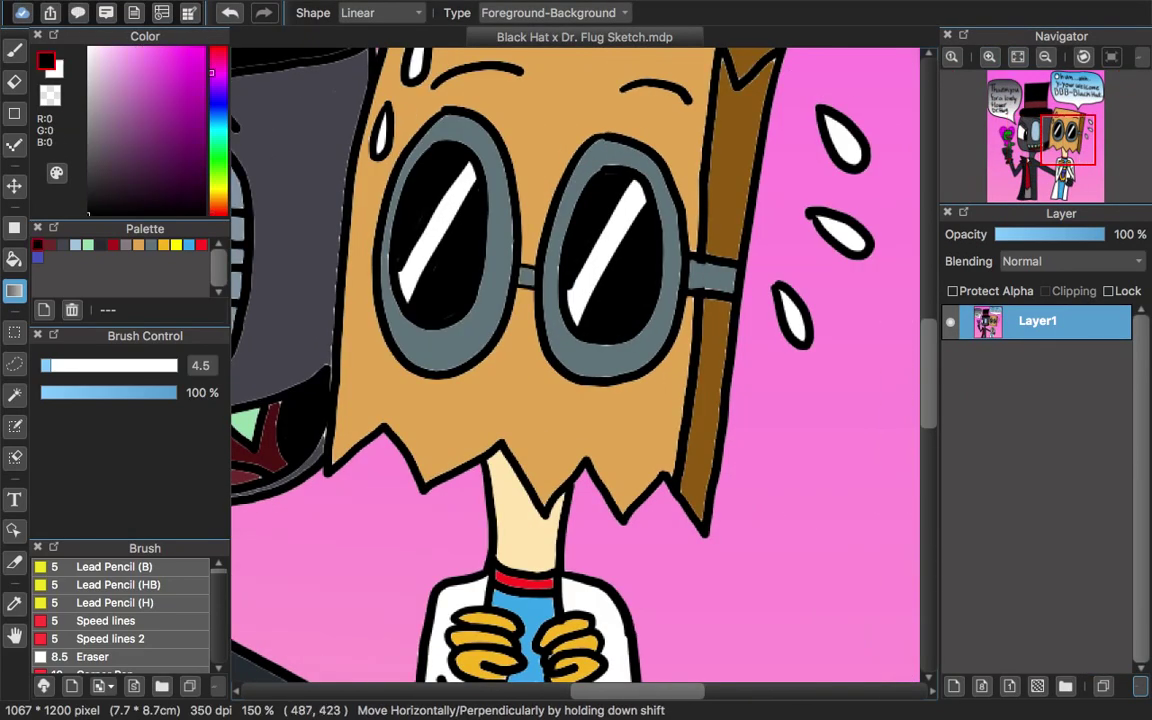
pyautogui.click(201, 244)
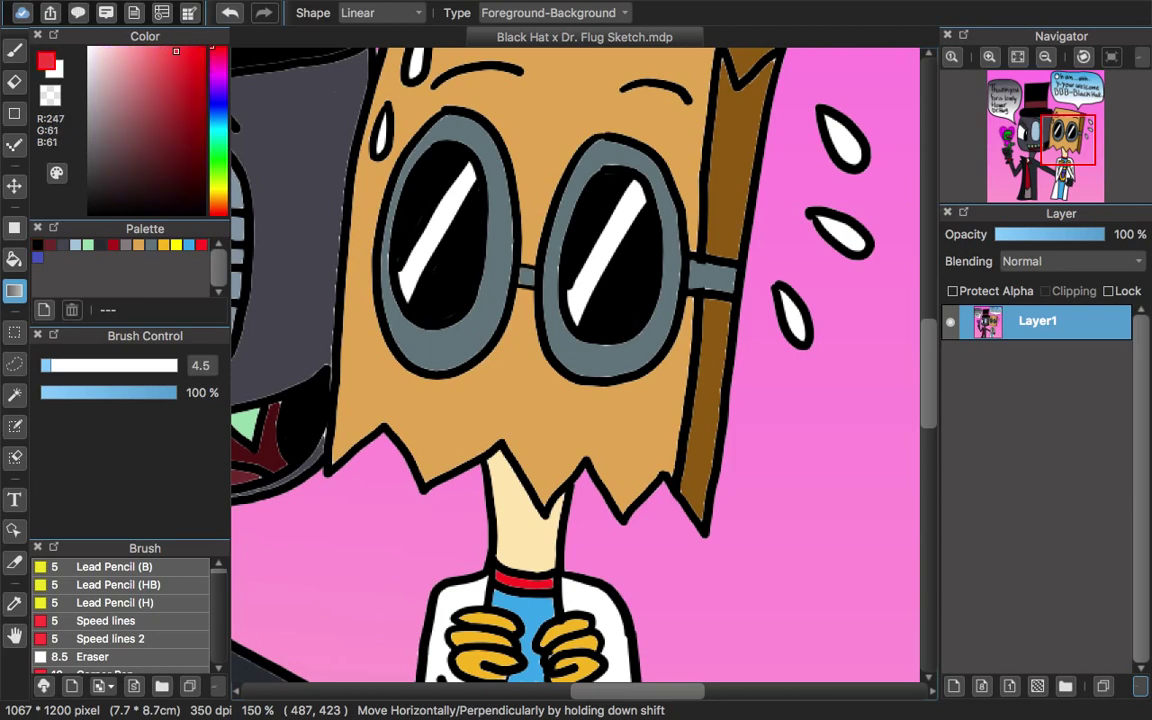
pyautogui.moveTo(130, 541); pyautogui.dragTo(130, 439)
pyautogui.scroll(-10, 120, 560)
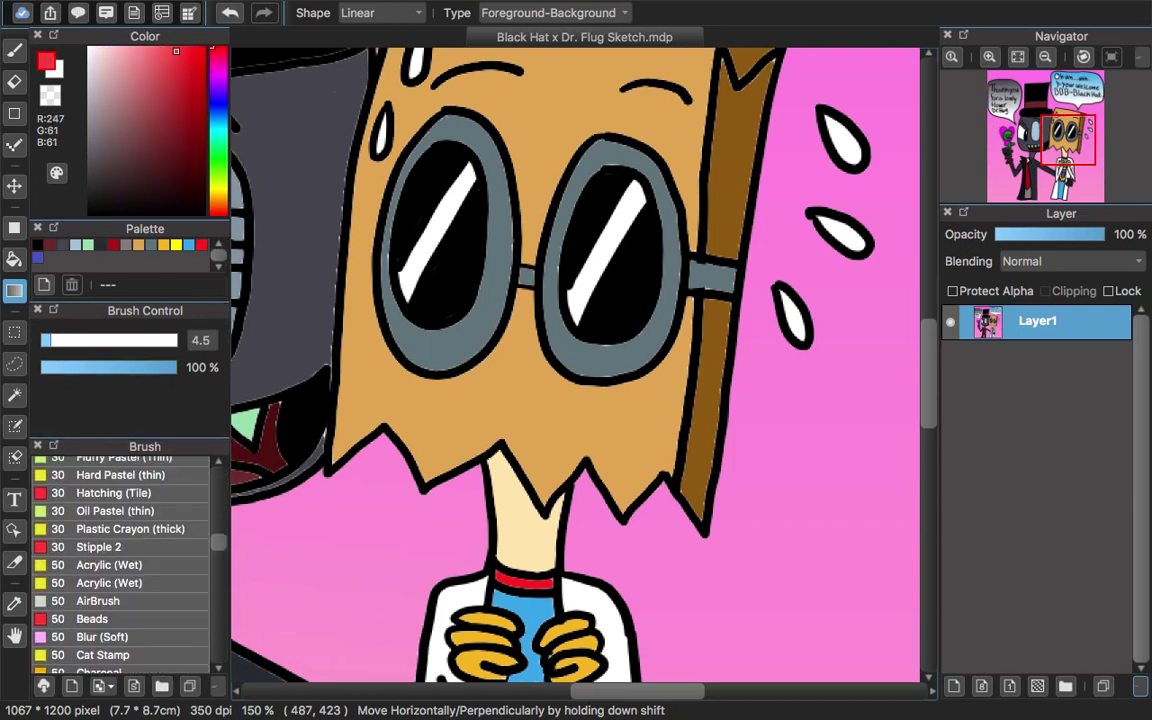
pyautogui.scroll(-10, 120, 560)
pyautogui.click(100, 567)
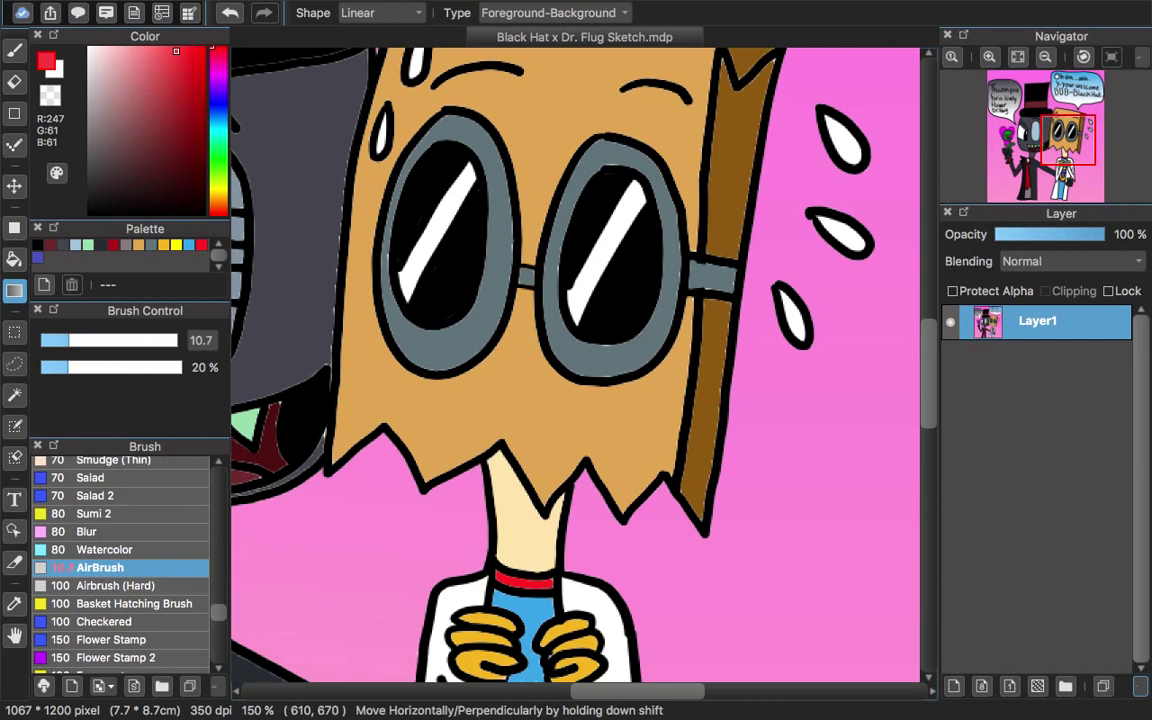
# Airbrush a red blush stroke across the paper bag below the goggles at size 23 and 54% opacity
pyautogui.moveTo(450, 400); pyautogui.dragTo(565, 400)
pyautogui.hotkey('ctrl', 'z')
pyautogui.press('b')
pyautogui.moveTo(422, 405); pyautogui.dragTo(517, 409)
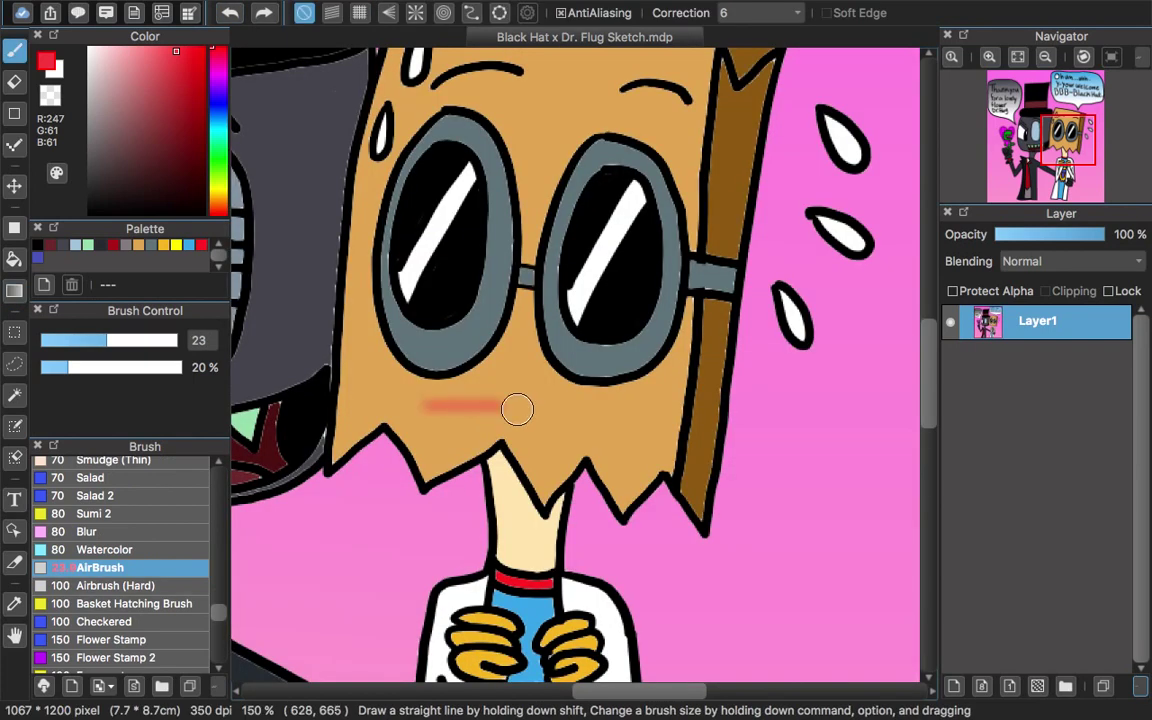
pyautogui.hotkey('ctrl', 'z')
pyautogui.moveTo(68, 367); pyautogui.dragTo(108, 367)
pyautogui.moveTo(445, 402); pyautogui.dragTo(590, 424)
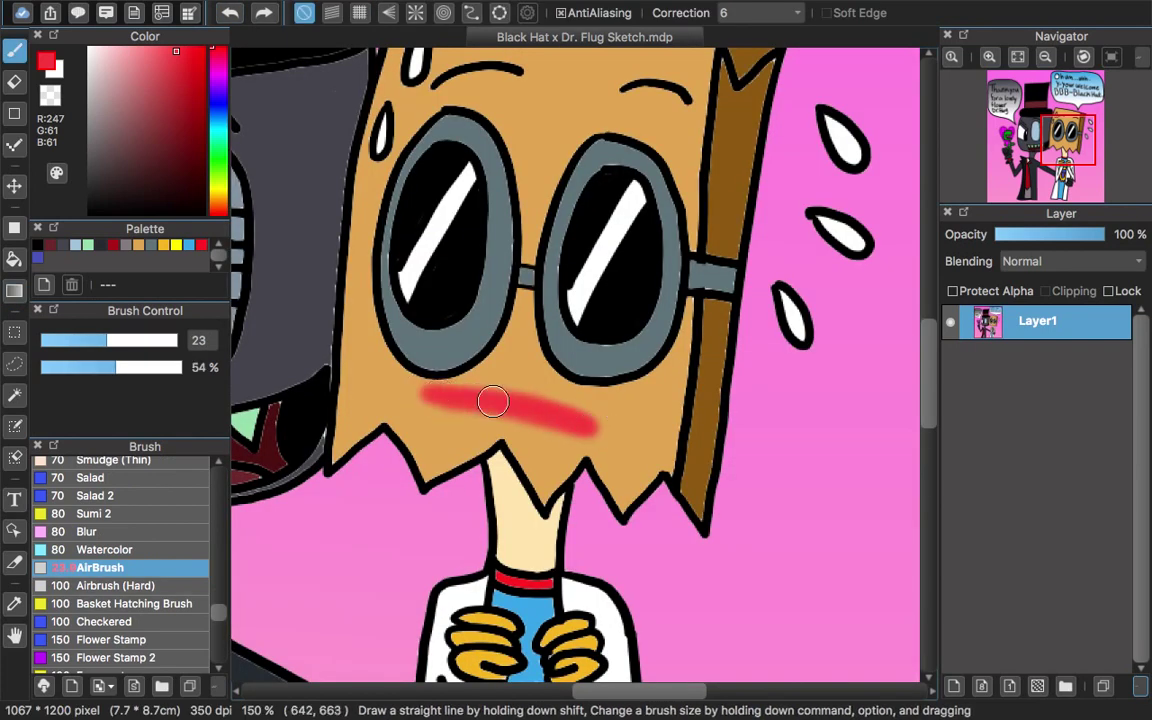
# Switch to the Pencil brush at size 10 with a bright red foreground (R246 G0 B0)
pyautogui.scroll(10, 120, 560)
pyautogui.click(92, 477)
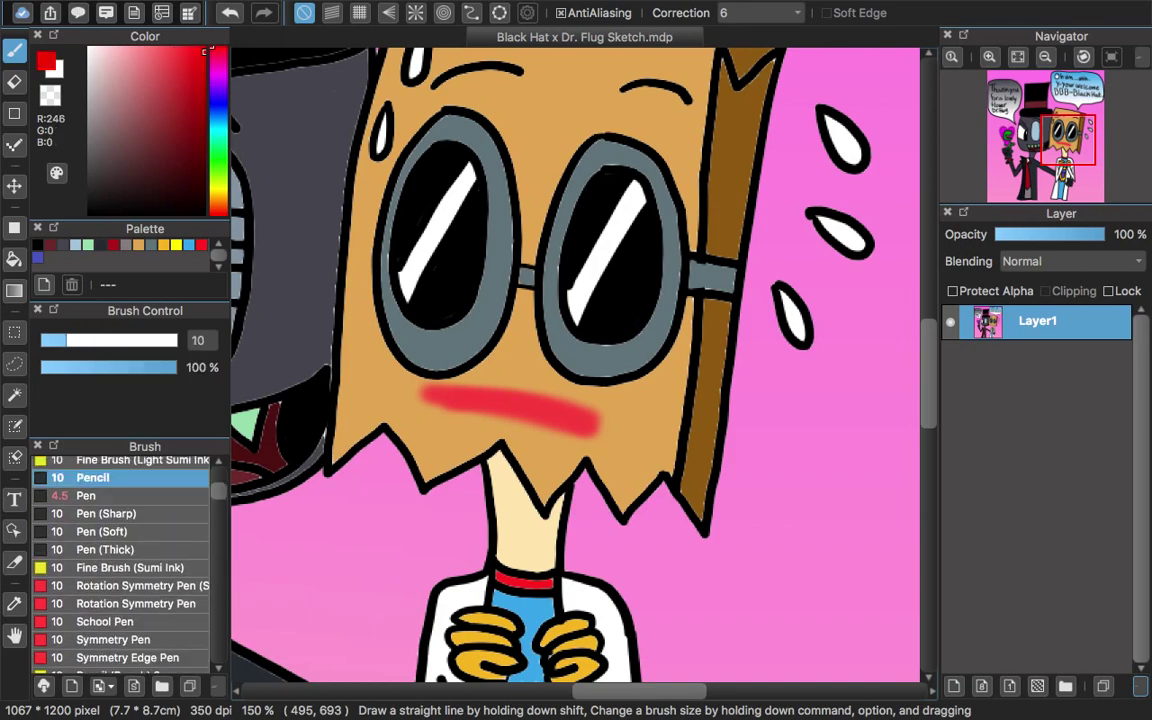